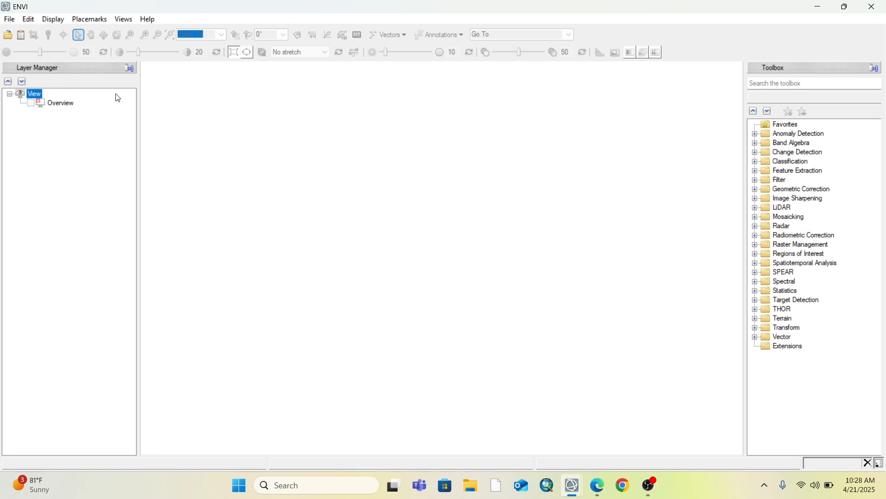
Open the 2020_class classification image from the HomeWork folder and fit its full extent in the view
left_click(7, 38)
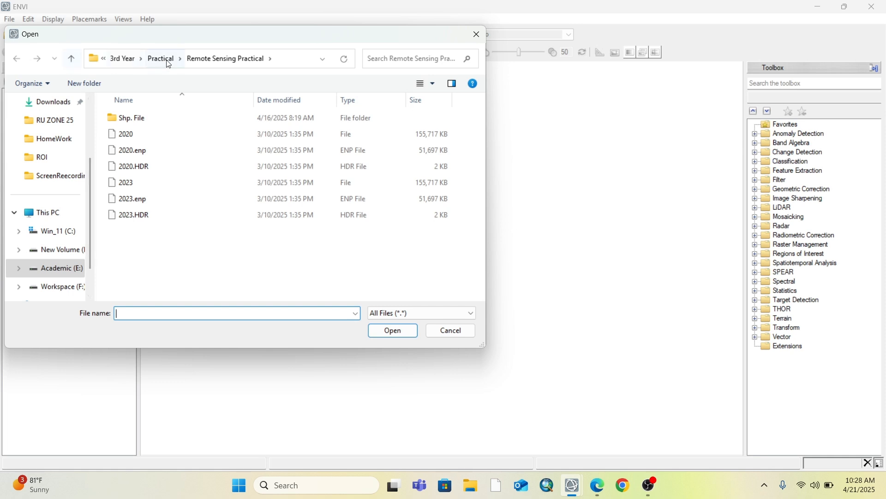
left_click(71, 59)
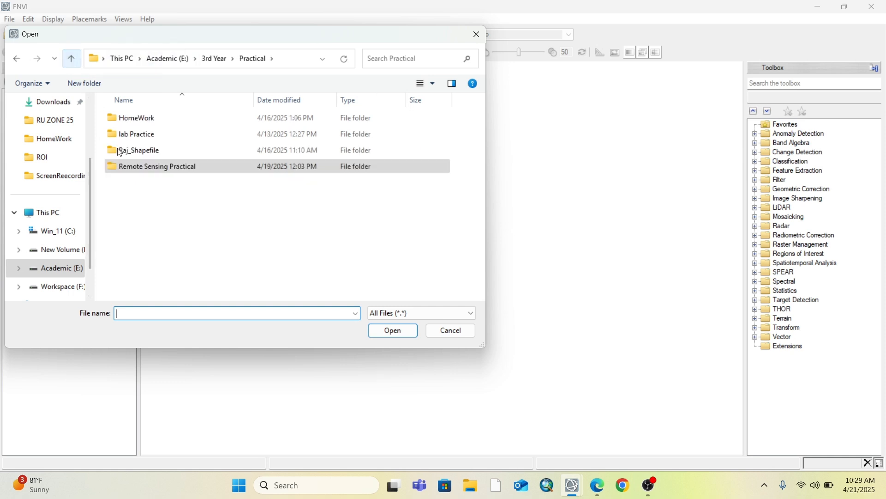
double_click(141, 119)
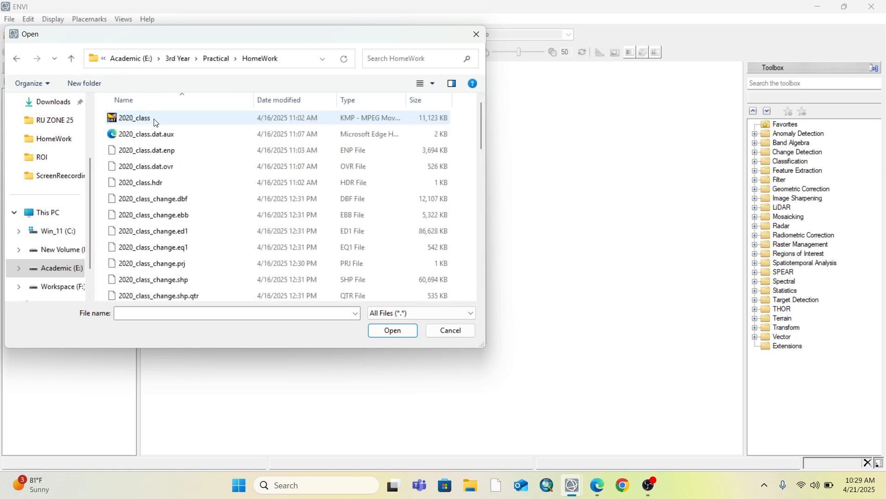
left_click(178, 120)
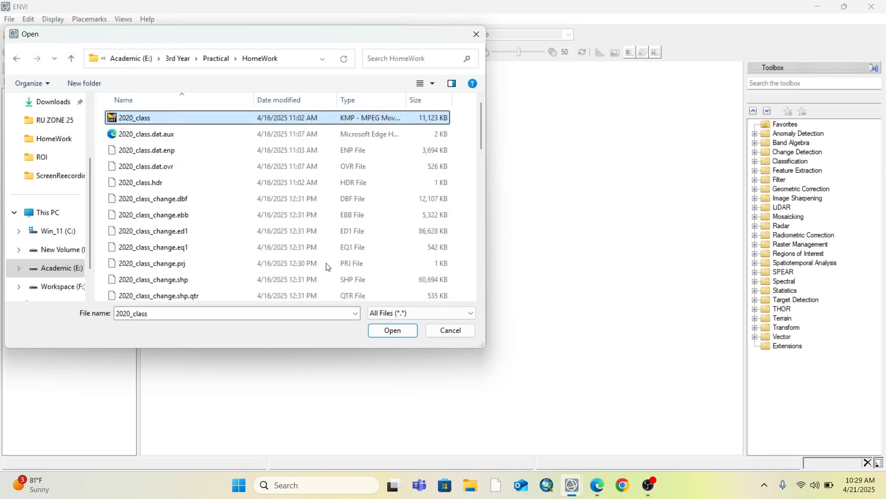
left_click(393, 331)
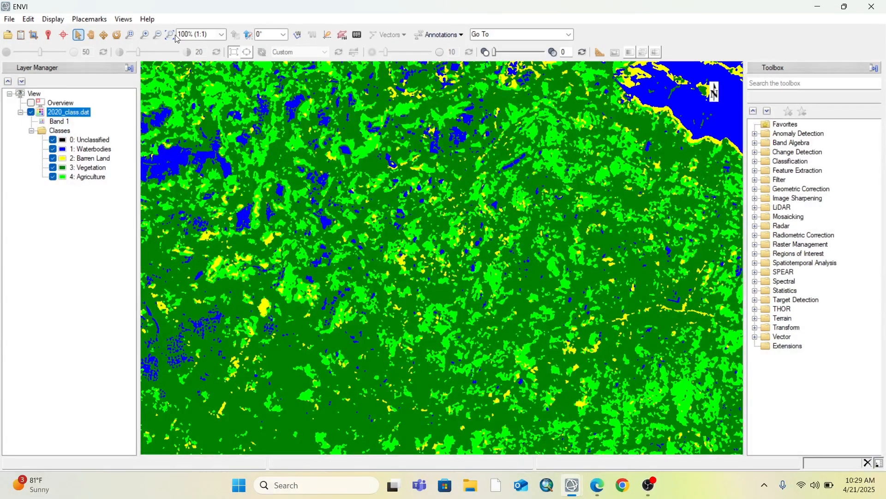
left_click(169, 35)
Open the 2023_class classification image from the HomeWork folder as a second layer
left_click(8, 35)
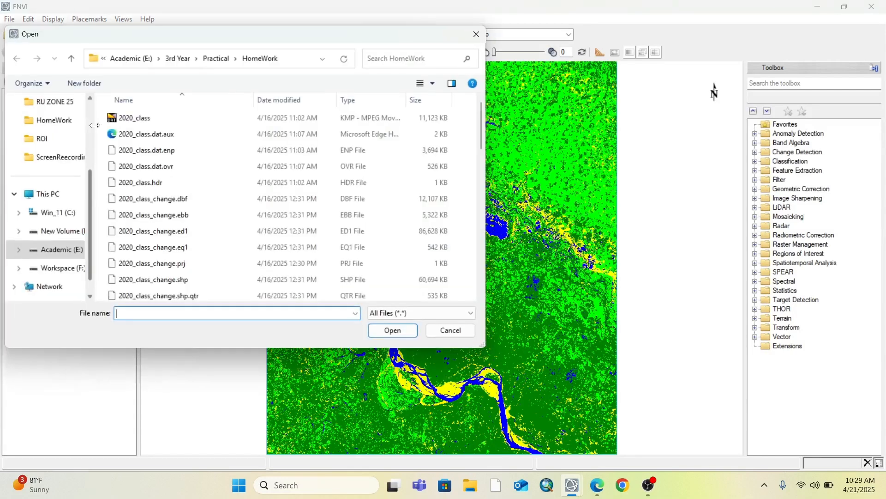
scroll(206, 216, "down", 5)
left_click(203, 228)
left_click(379, 332)
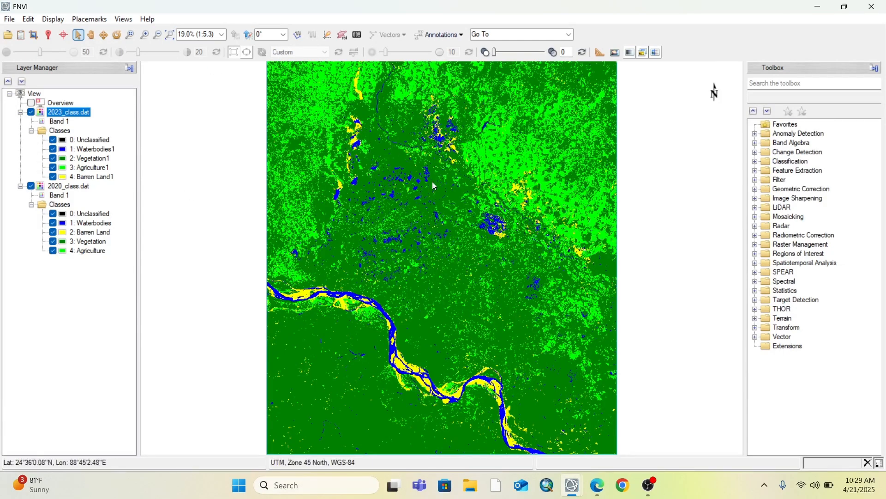
Search the toolbox for "change" and start the Thematic Change Workflow
left_click(790, 87)
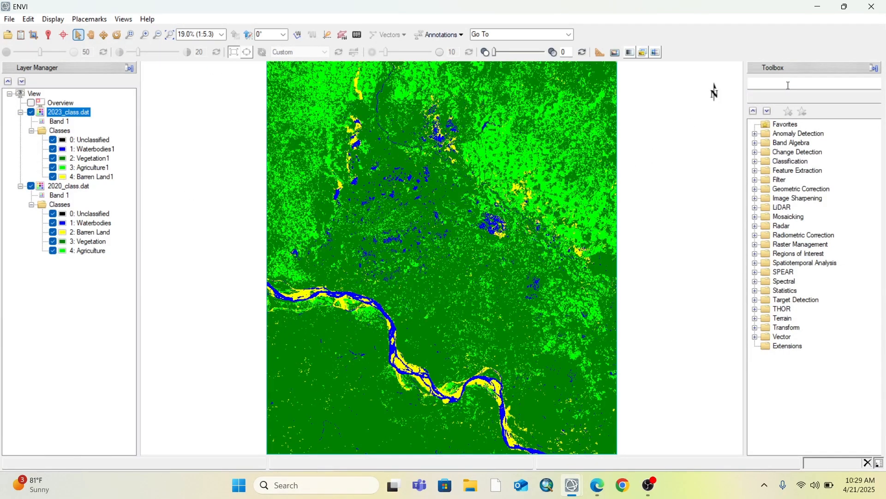
type("c")
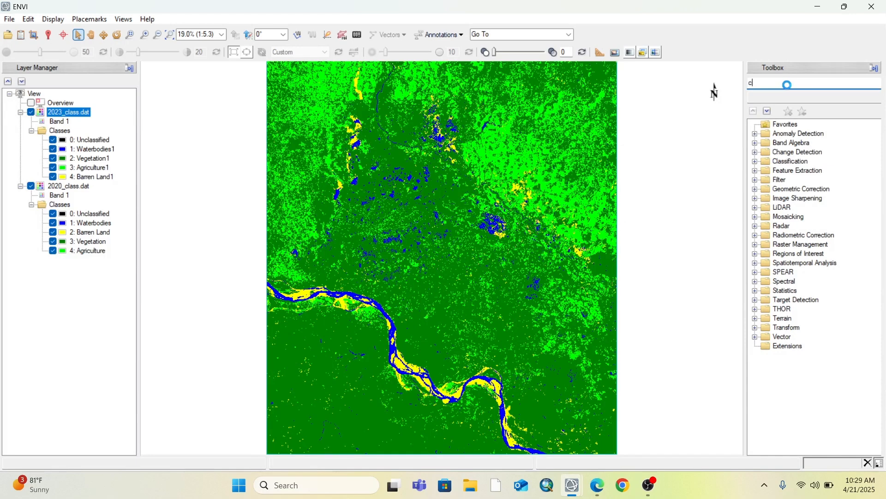
type("han")
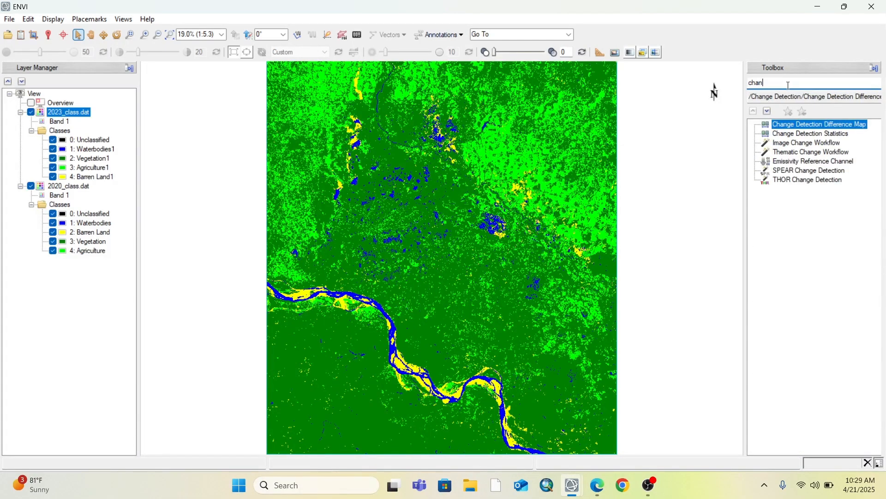
type("ge")
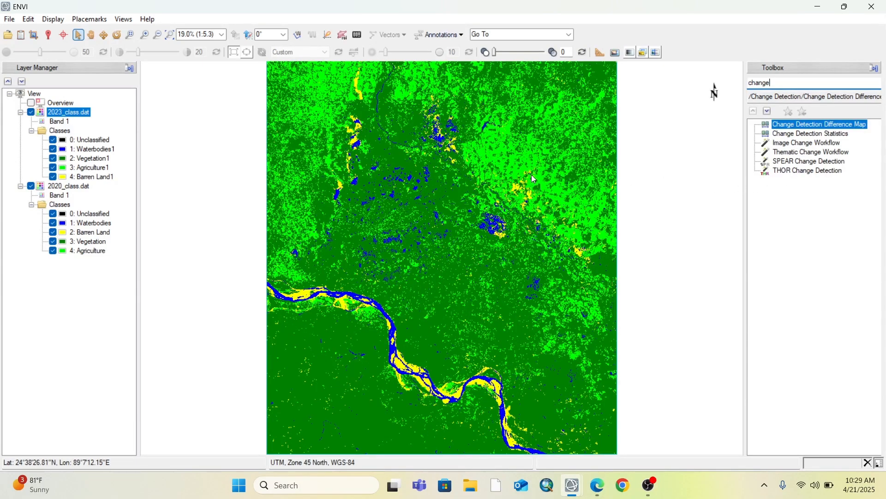
left_click(811, 153)
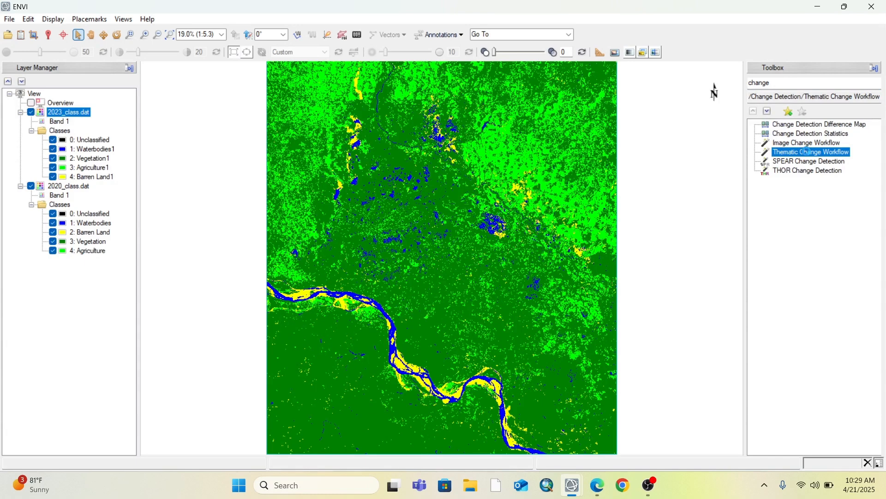
double_click(810, 151)
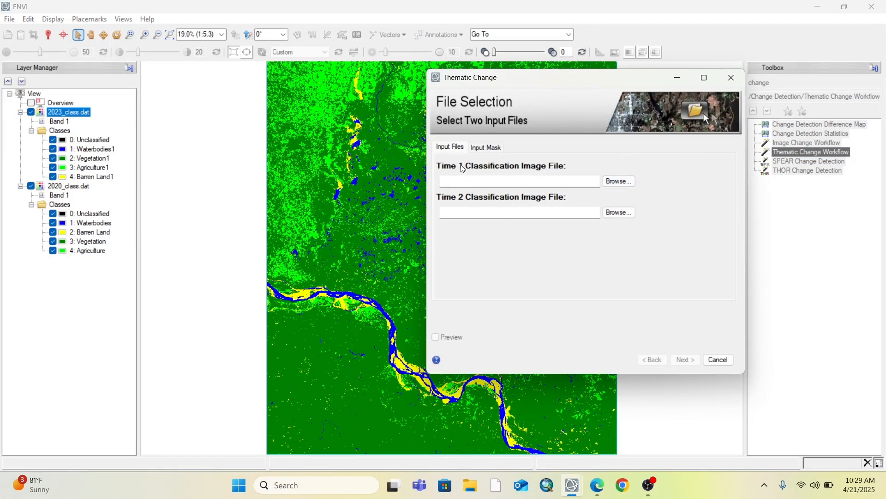
Assign 2020_class.dat as the Time 1 classification image and 2023_class.dat as the Time 2 image
left_click(619, 180)
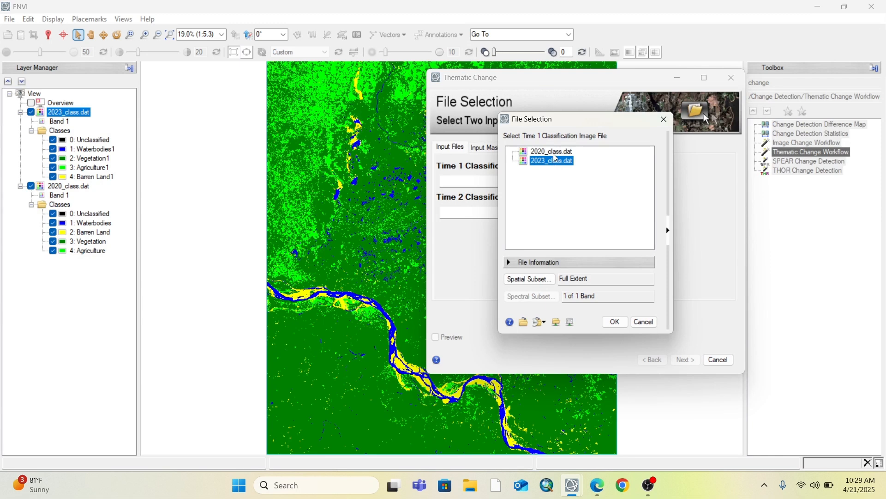
left_click(554, 152)
left_click(616, 322)
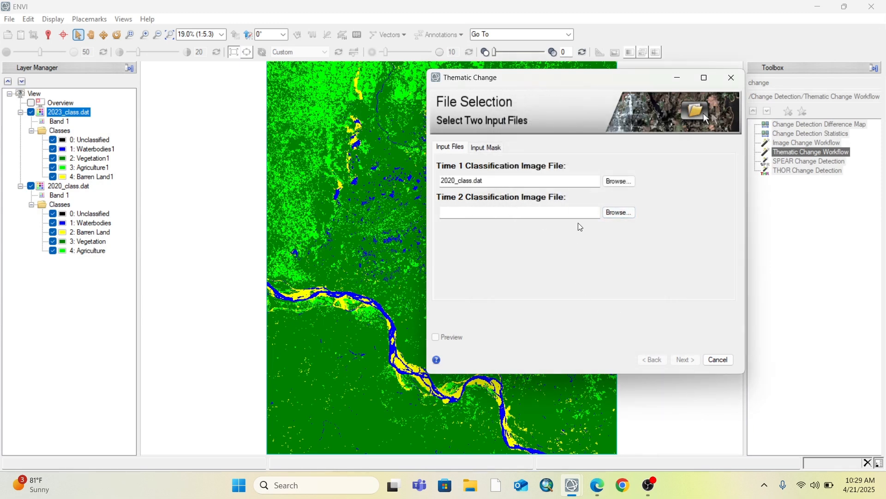
left_click(618, 214)
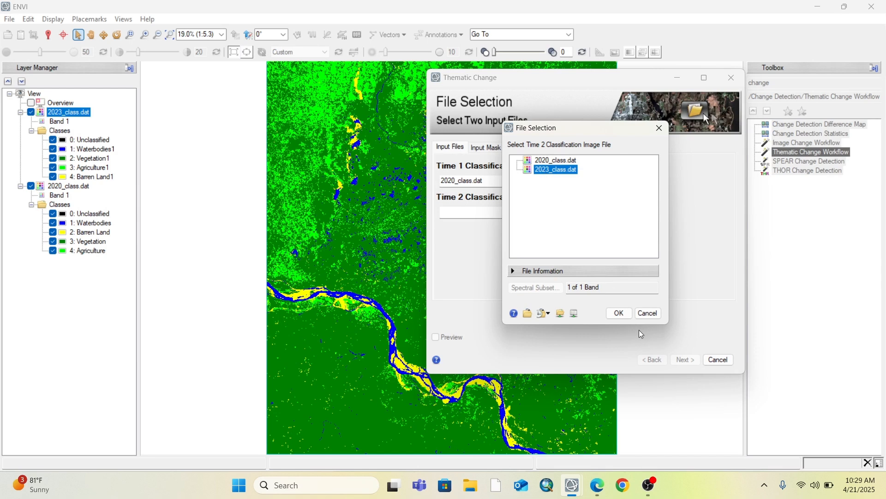
left_click(617, 313)
Run the thematic change analysis and clean up its result with smoothing at kernel size 3, without aggregation
left_click(687, 362)
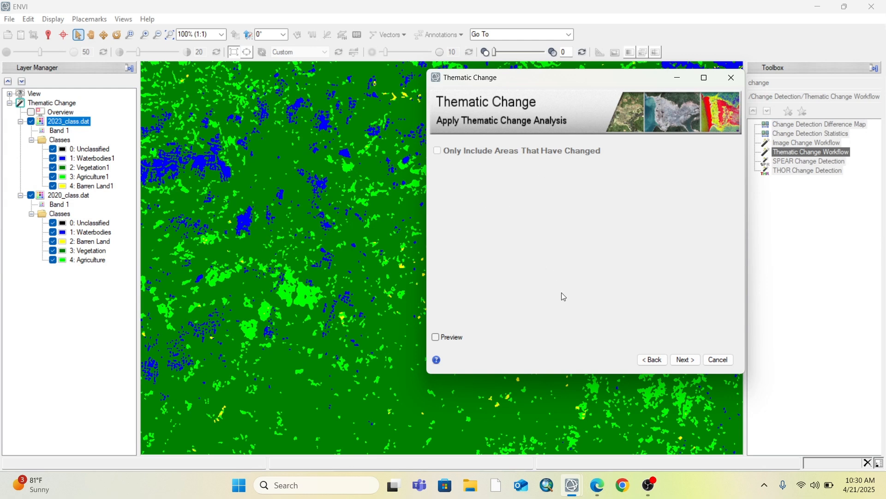
left_click(676, 361)
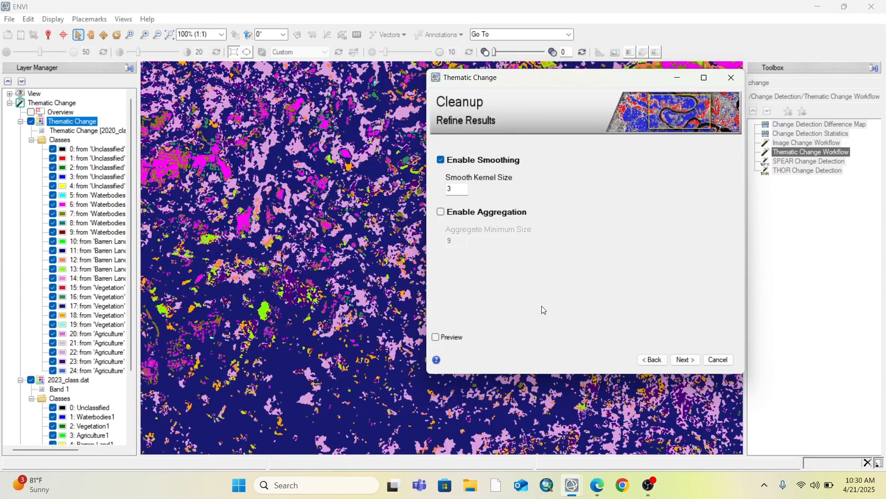
left_click(685, 360)
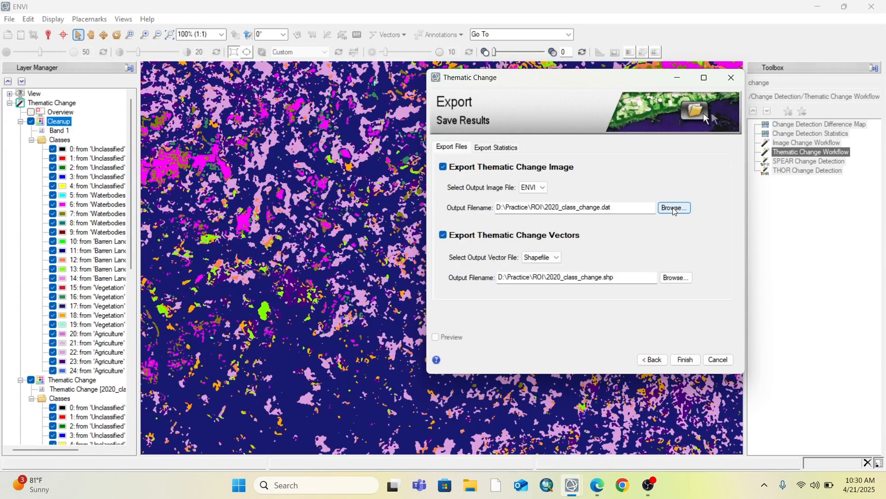
left_click_drag(640, 208, 660, 213)
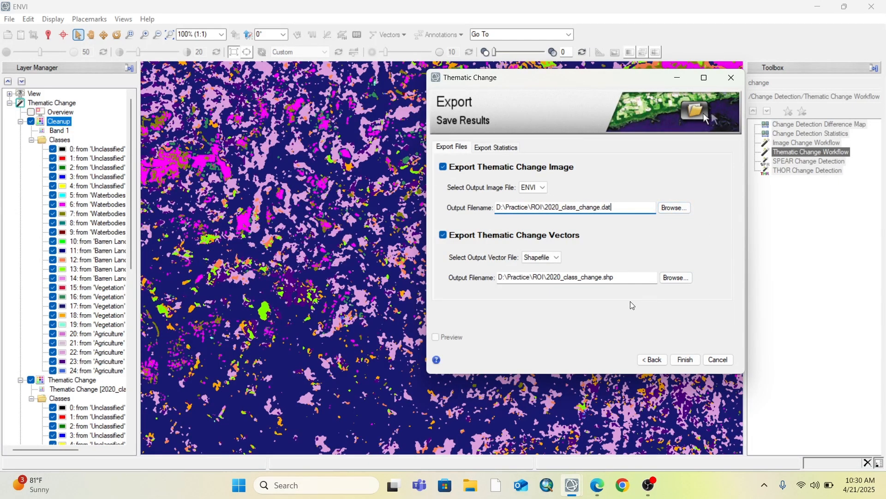
left_click(690, 361)
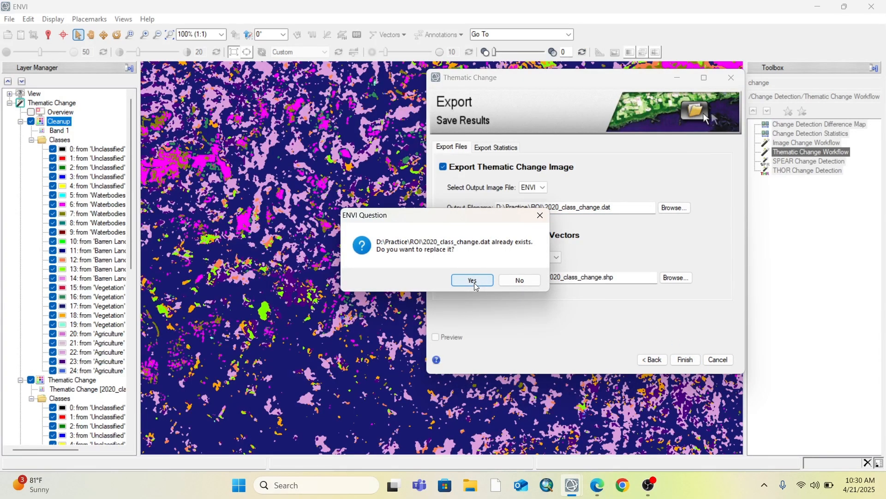
left_click(516, 281)
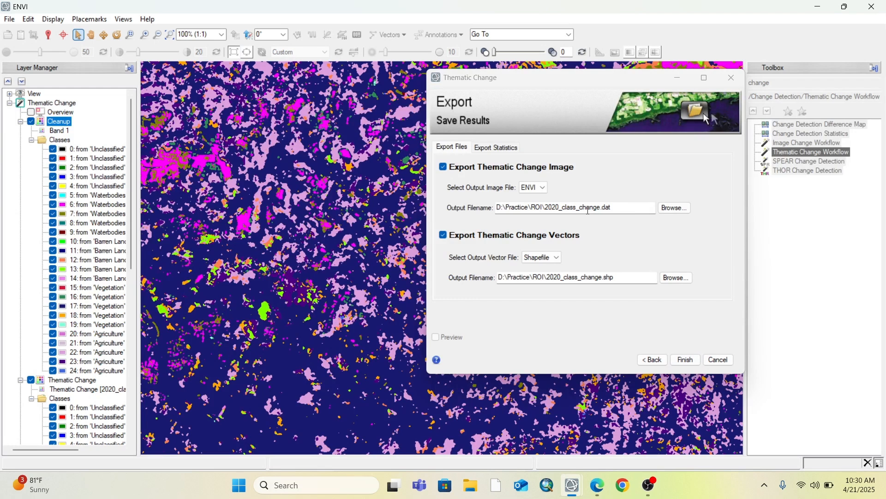
Export the change image as 2020_class_change1.dat and the change vectors as 2020_class_change1.shp, and finish the workflow
left_click(578, 208)
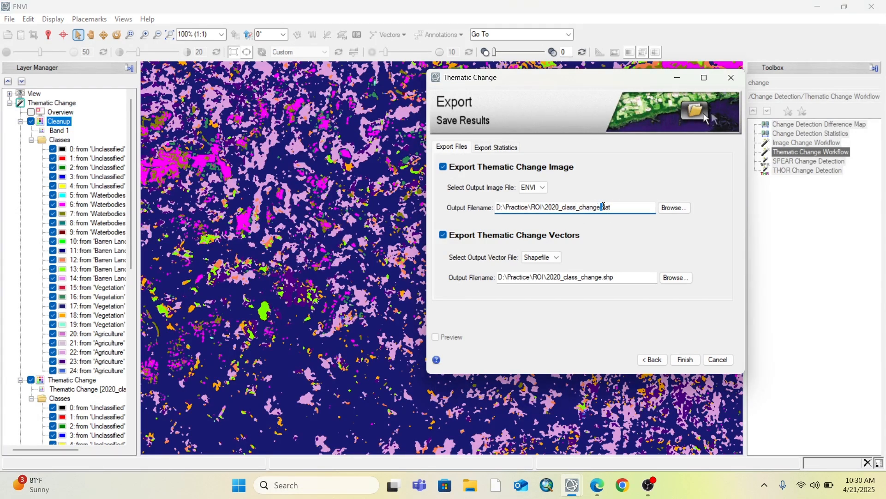
type("11")
key("BackSpace")
left_click(602, 277)
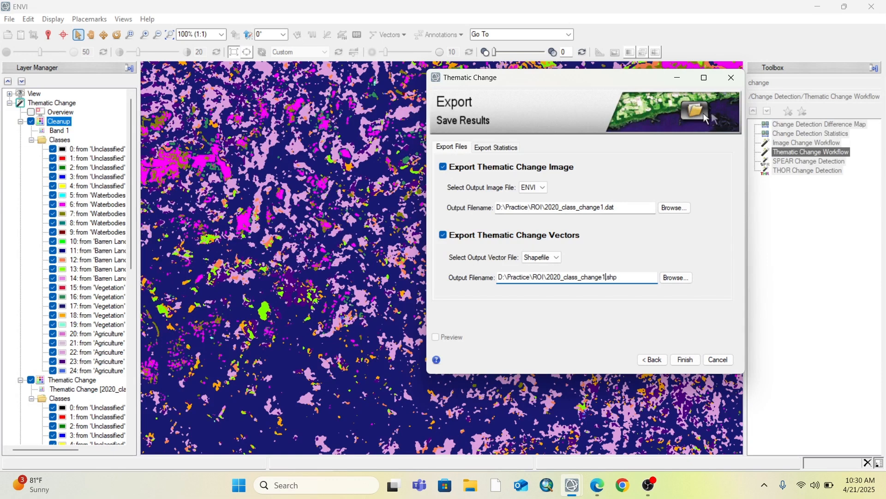
left_click(685, 359)
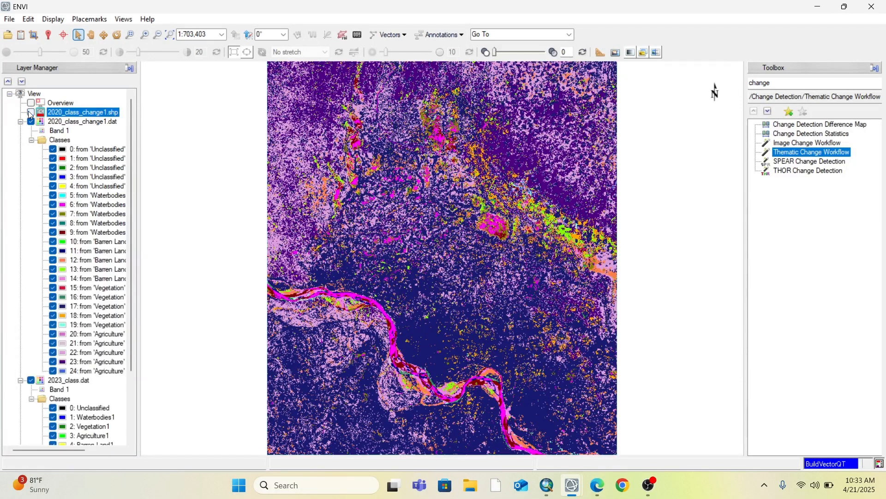
Hide the 2023_class.dat and 2020_class.dat layers and switch off all change classes, 0 to 24, of 2020_class_change1.dat
scroll(18, 170, "down", 3)
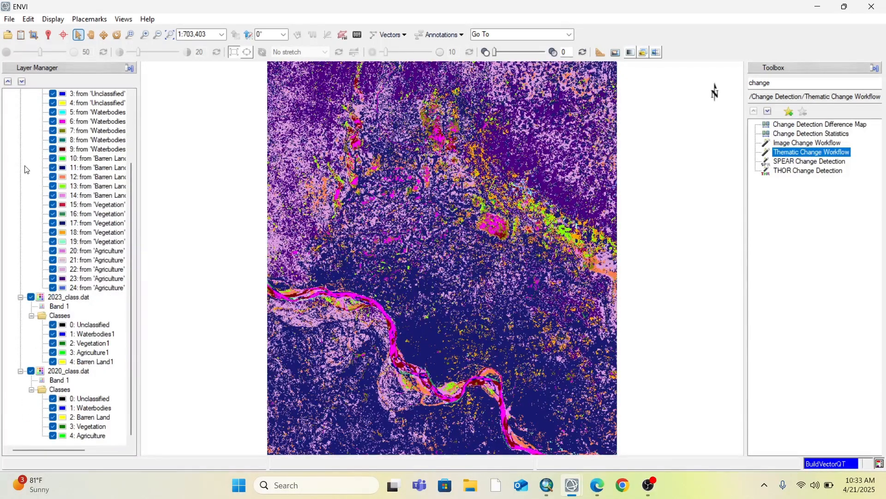
left_click(31, 298)
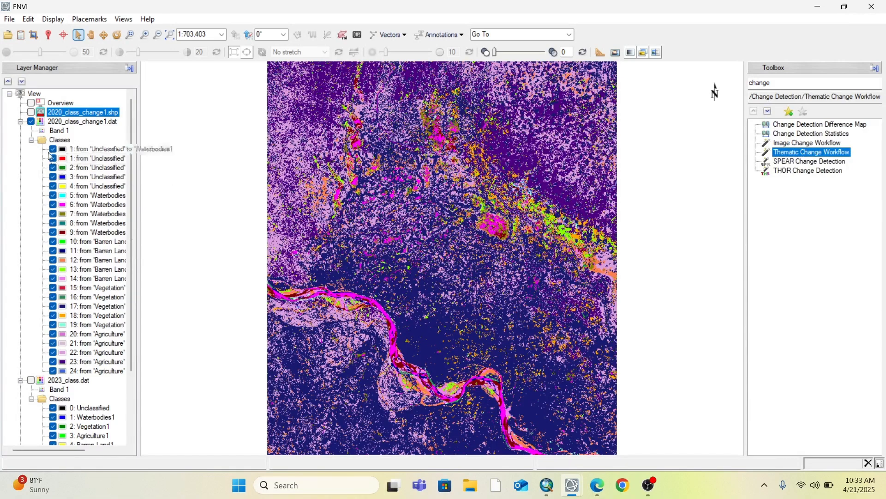
left_click(54, 150)
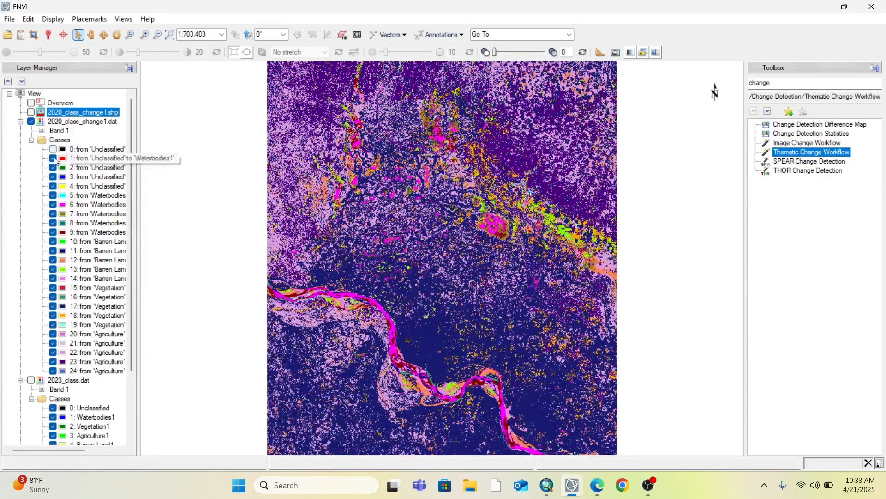
left_click(53, 159)
left_click(54, 168)
left_click(54, 177)
left_click(54, 187)
left_click(53, 197)
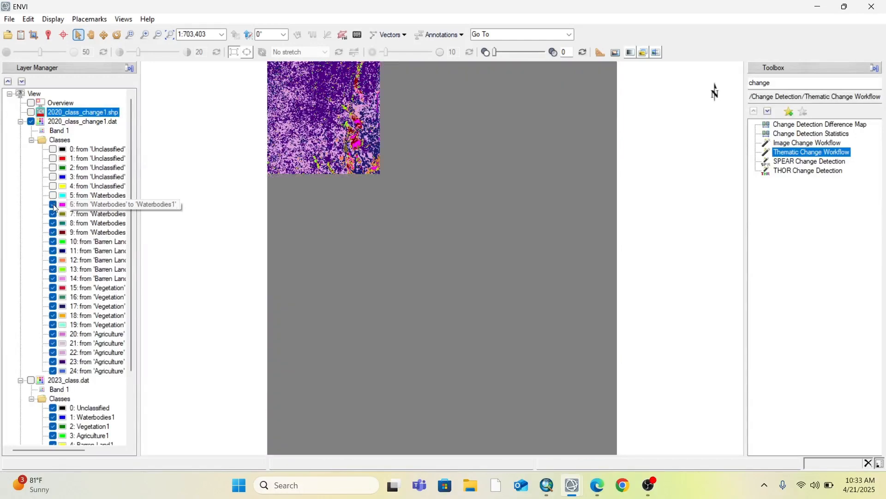
left_click(53, 206)
left_click(54, 214)
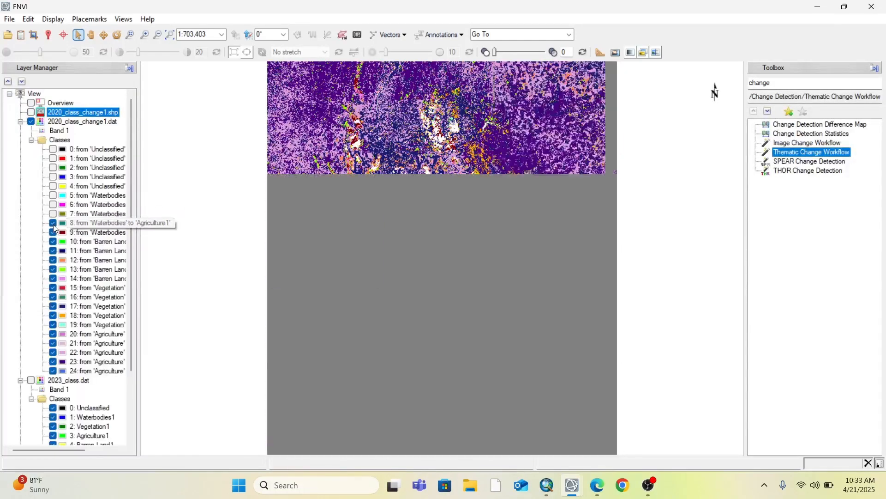
left_click(53, 224)
left_click(53, 233)
left_click(53, 242)
left_click(53, 252)
left_click(54, 260)
left_click(53, 269)
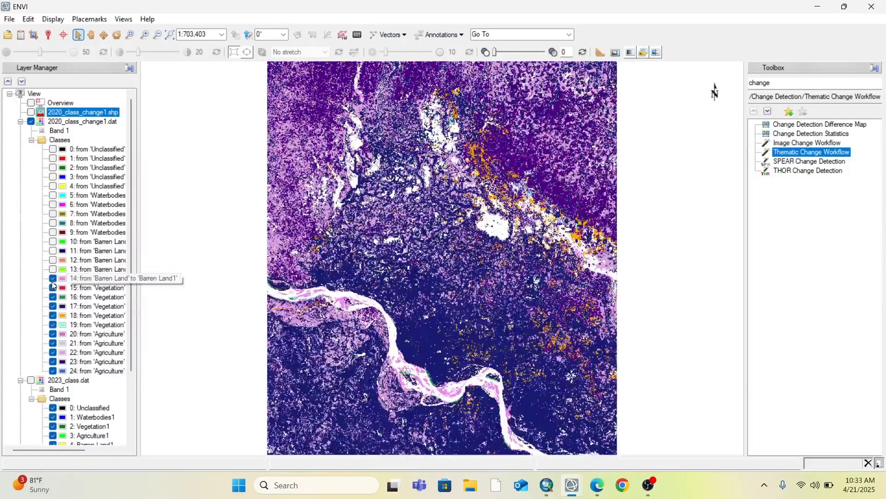
left_click(53, 279)
left_click(54, 289)
left_click(53, 297)
left_click(54, 306)
left_click(53, 316)
left_click(53, 325)
left_click(53, 334)
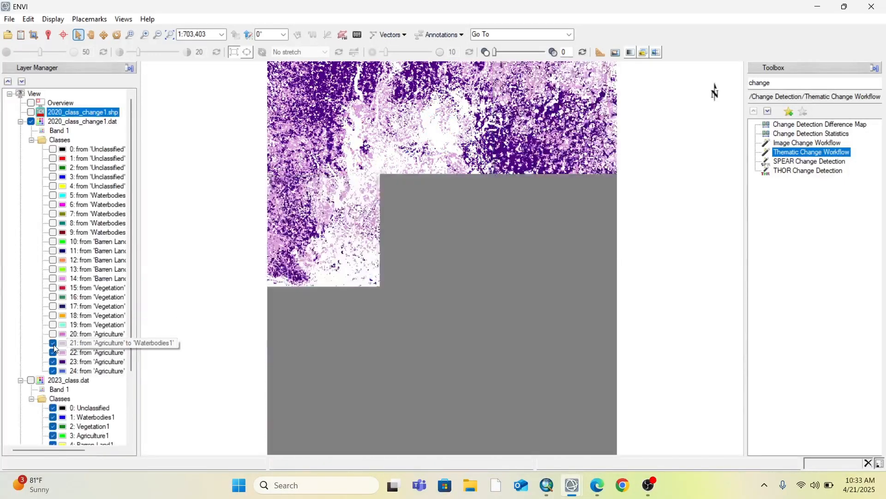
left_click(53, 343)
left_click(54, 352)
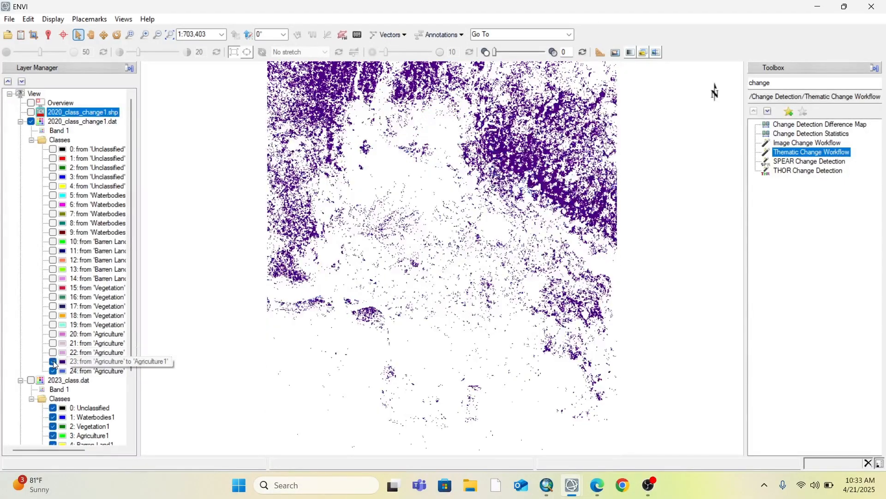
left_click(53, 362)
left_click(52, 372)
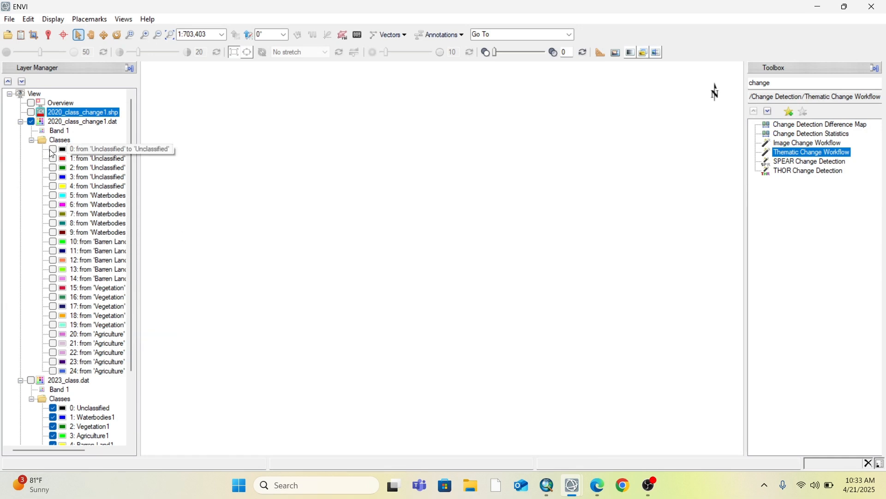
Show and hide the change classes from 'Unclassified' to 'Unclassified' and from 'Unclassified' to 'Waterbodies1', one at a time
left_click(55, 150)
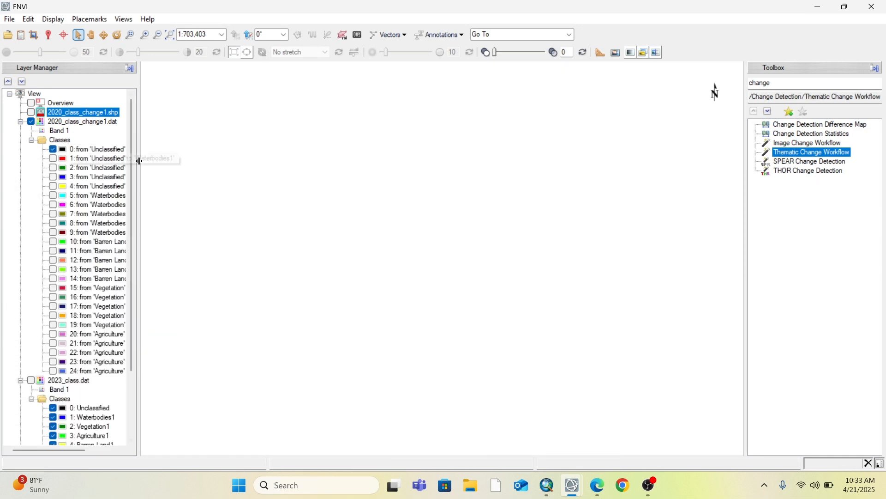
left_click(54, 151)
left_click(53, 158)
left_click(53, 158)
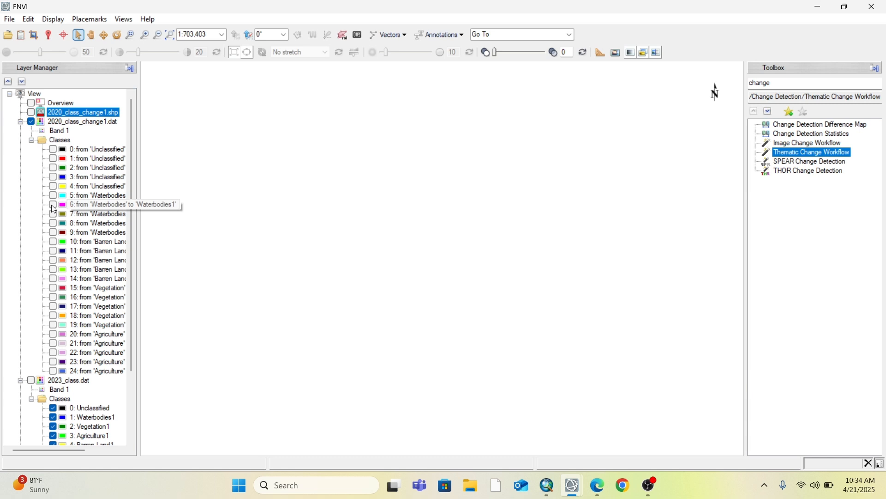
View the 'Waterbodies' to 'Waterbodies1', 'Vegetation1' and 'Agriculture1' change classes individually, hiding each one again
left_click(52, 206)
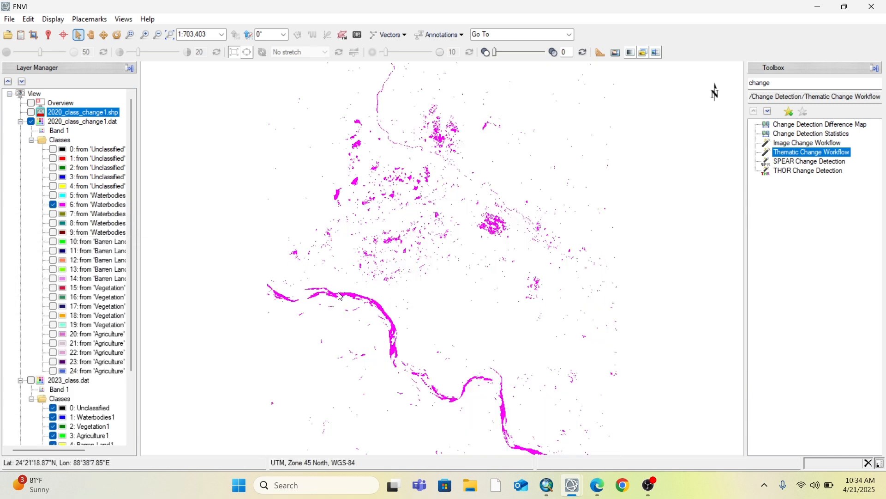
left_click(53, 206)
left_click(53, 214)
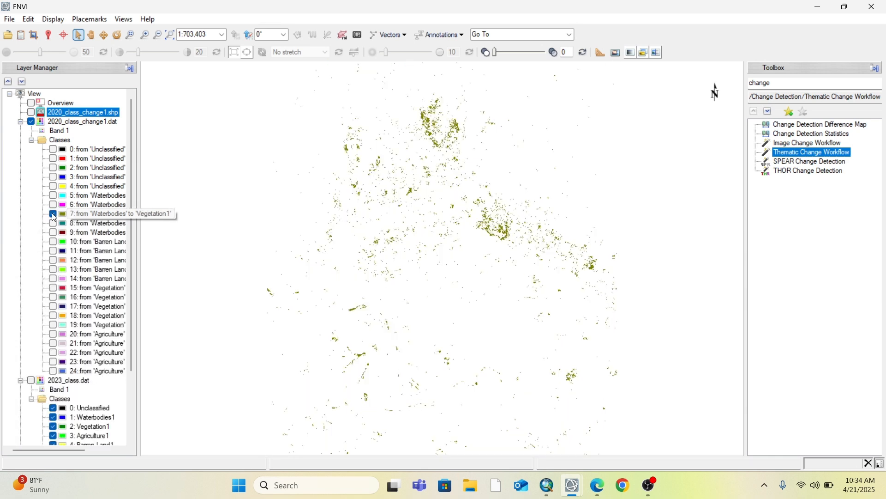
left_click(53, 214)
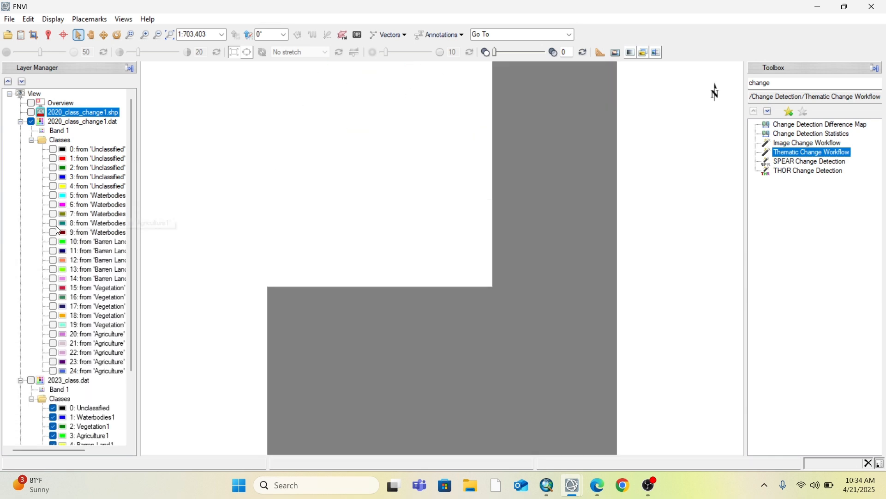
left_click(52, 224)
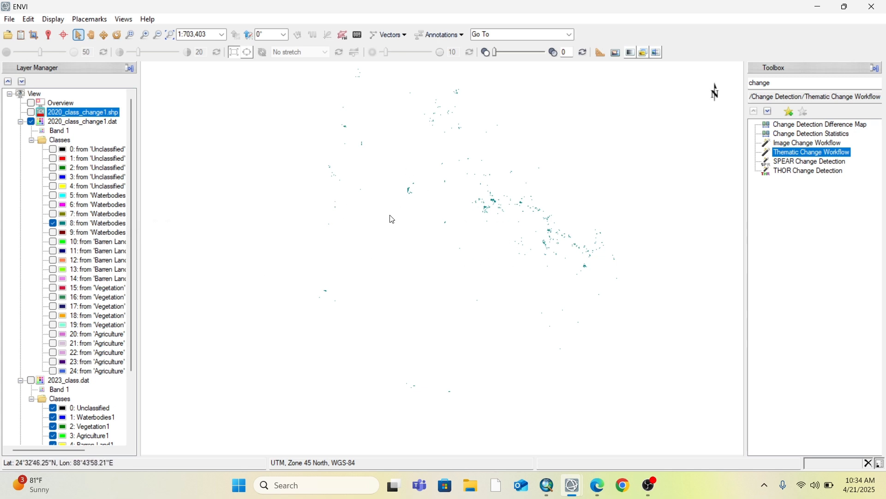
left_click(53, 224)
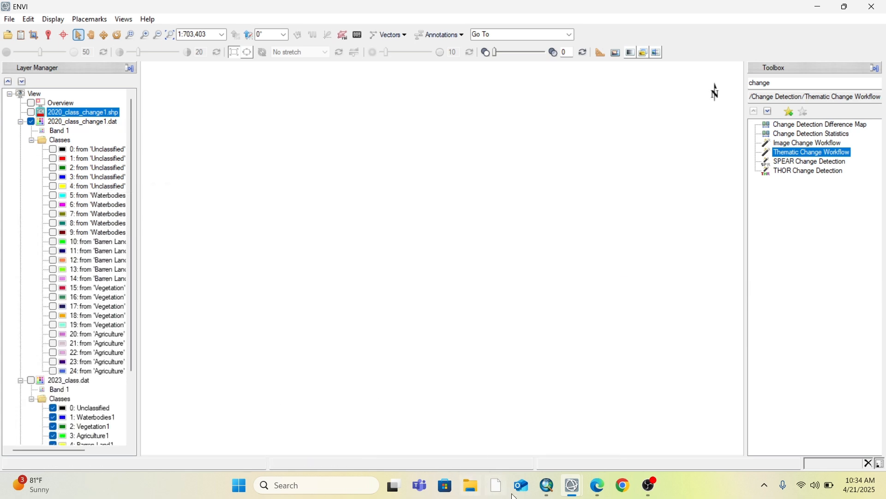
Switch to ArcMap, create a new document from the Blank Map template and display it in data view
left_click(548, 492)
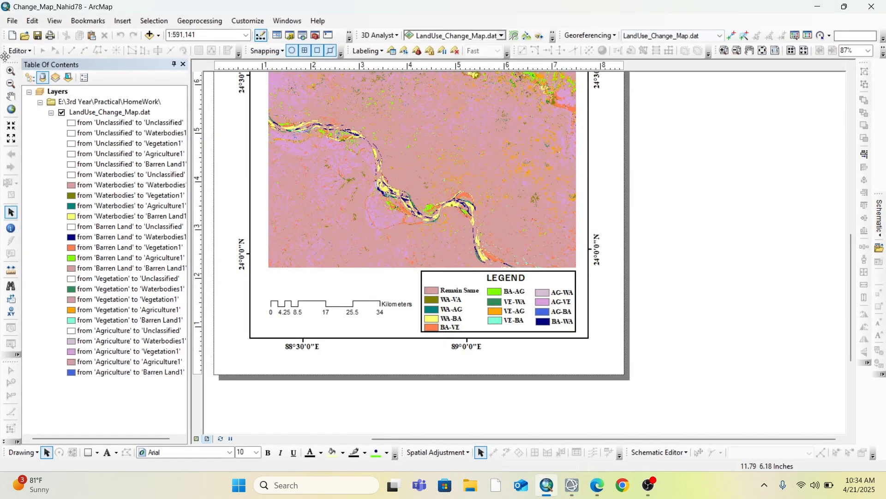
left_click(12, 34)
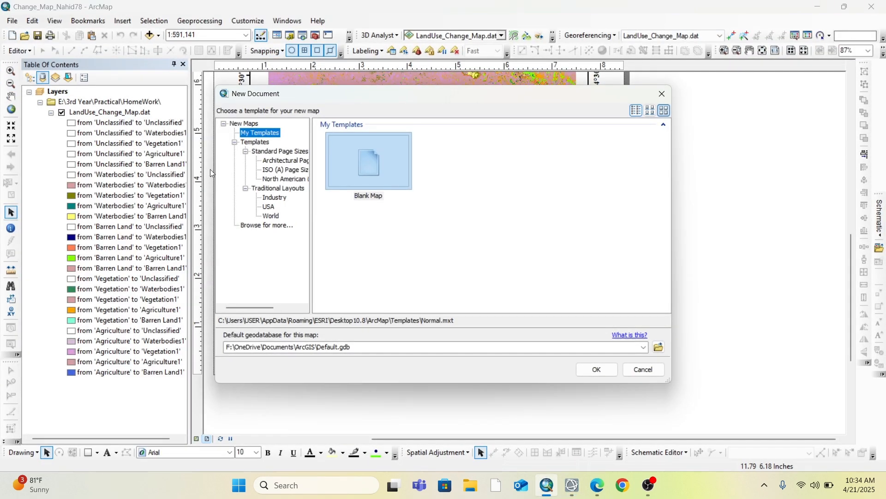
left_click(361, 171)
left_click(597, 372)
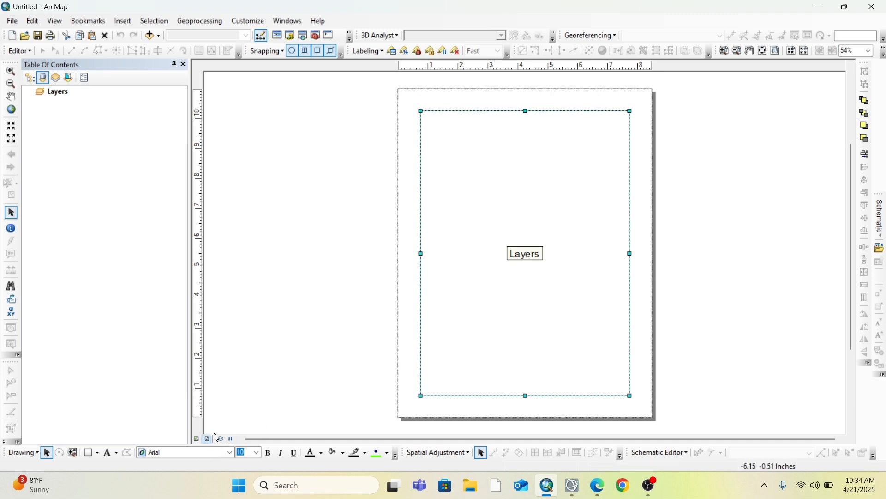
left_click(196, 440)
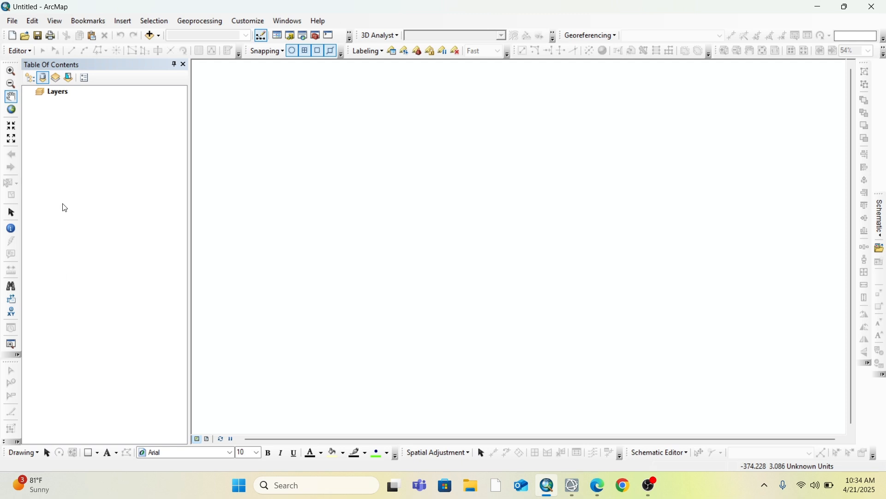
Add the LandUse_Change_Map.dat raster to the map without building pyramids
left_click(151, 35)
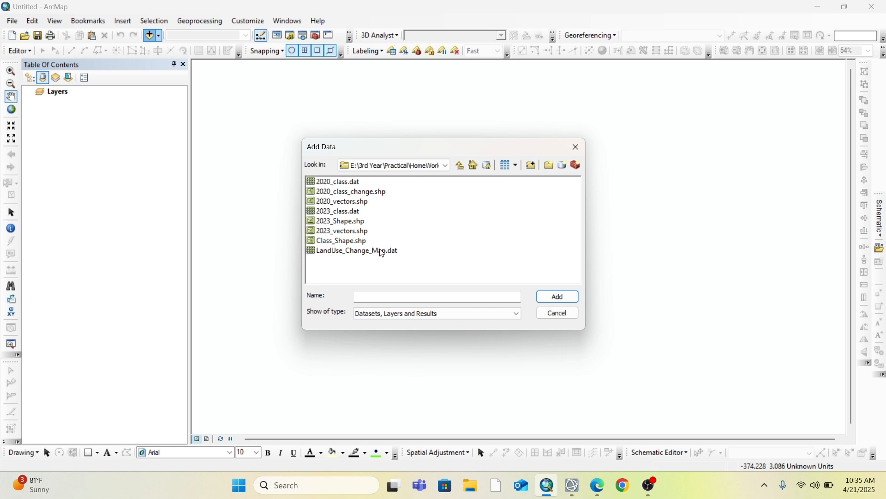
left_click(382, 255)
left_click(552, 299)
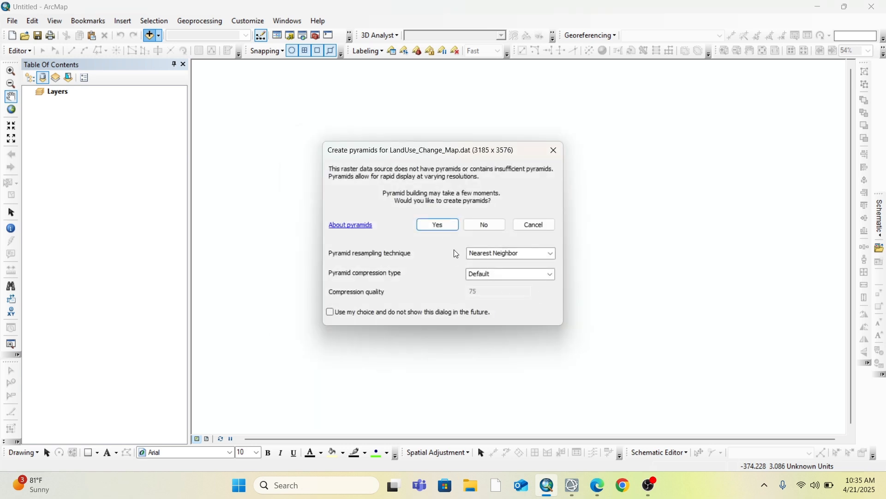
left_click(485, 225)
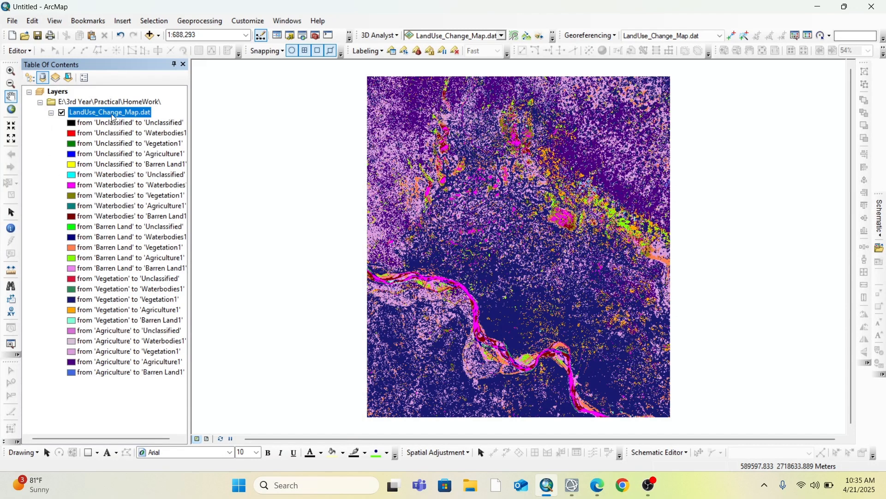
Open the colormap symbology properties of the LandUse_Change_Map.dat layer
right_click(100, 112)
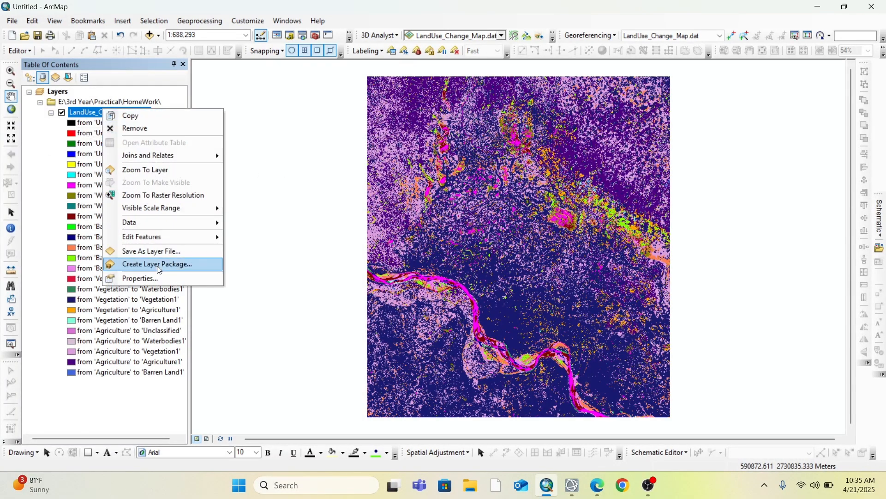
left_click(163, 276)
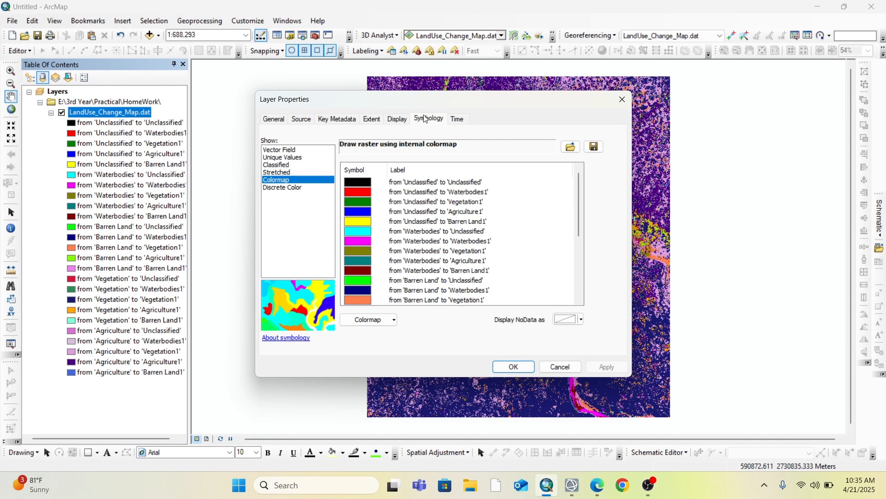
left_click(275, 120)
left_click(433, 119)
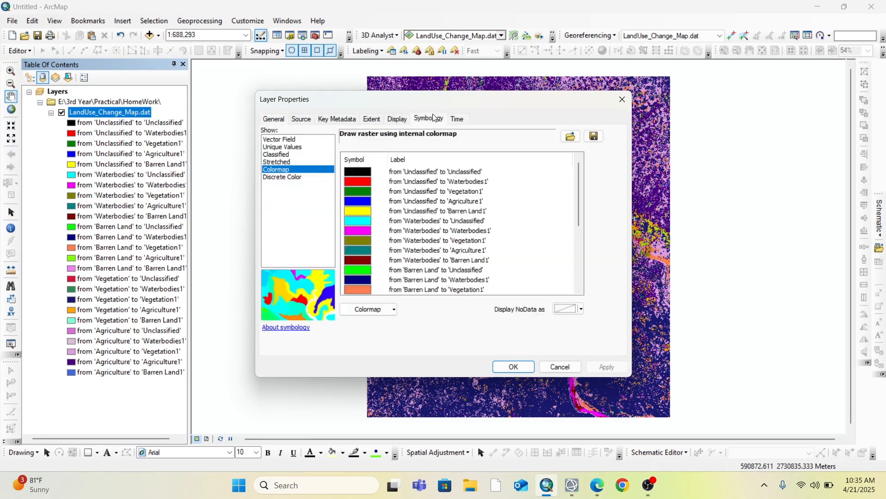
Review the colormap's from-to class entries, especially the 'Unclassified' ones and those whose land cover stays the same
left_click(433, 172)
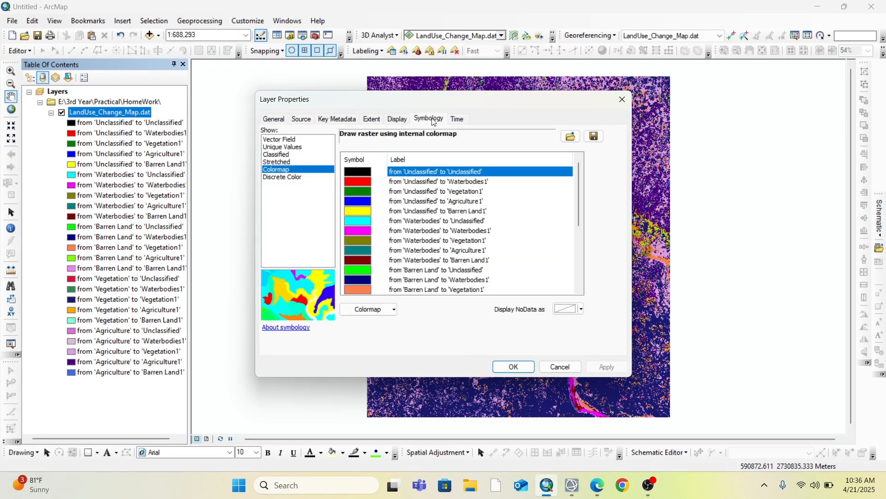
left_click(413, 231)
left_click(416, 231)
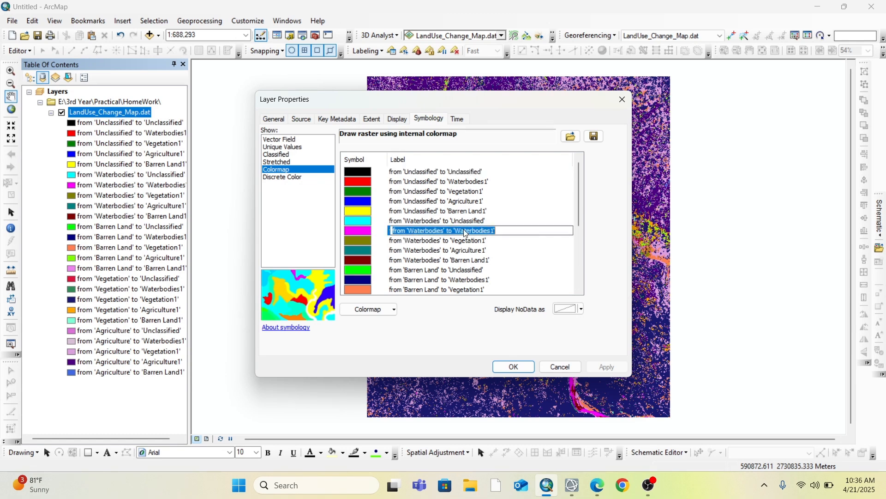
scroll(422, 282, "down", 1)
left_click(419, 280)
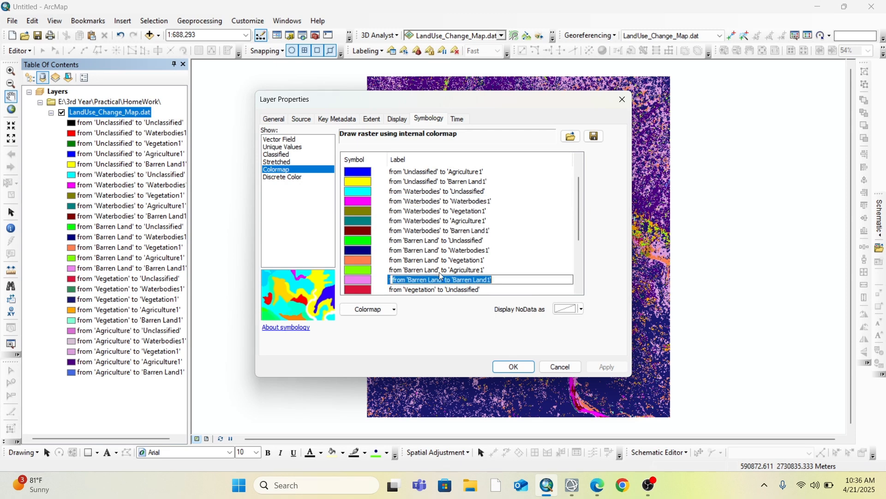
scroll(427, 272, "down", 2)
scroll(433, 241, "up", 3)
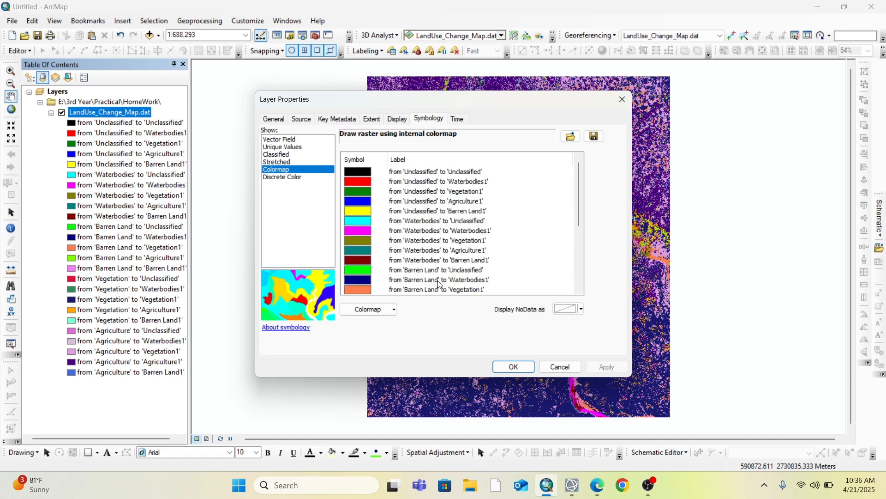
Set the classes from 'Unclassified' to 'Unclassified', 'Waterbodies1' and 'Vegetation1' to No Color
left_click(369, 176)
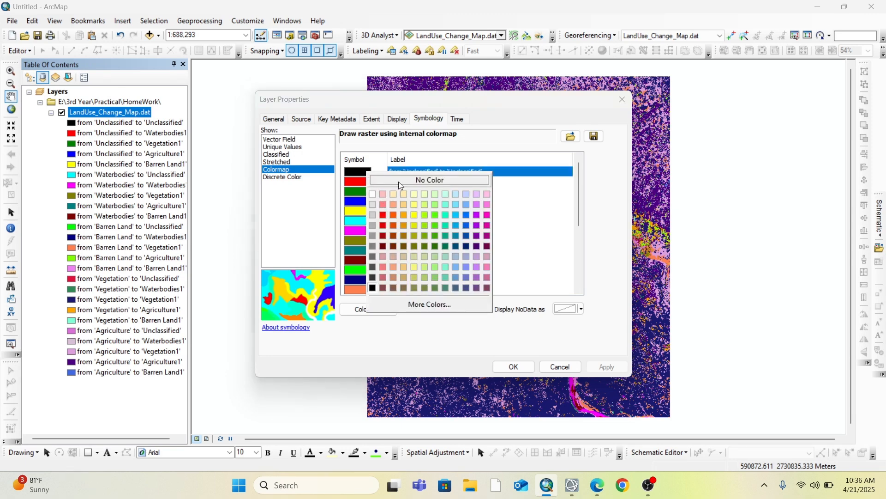
left_click(399, 182)
left_click(362, 187)
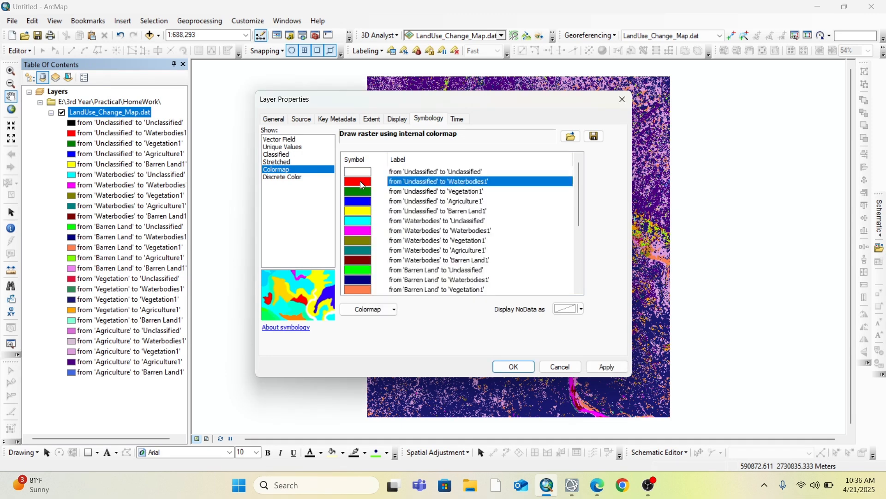
left_click(363, 186)
left_click(393, 188)
left_click(355, 193)
left_click(356, 192)
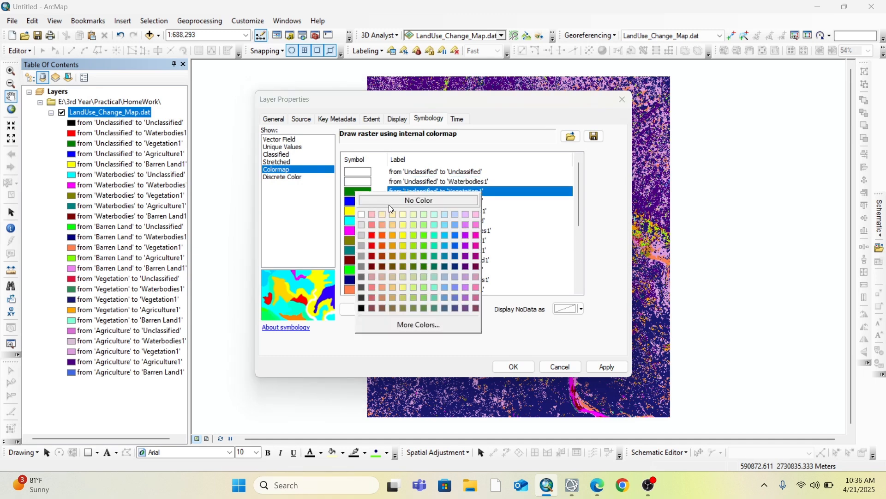
left_click(390, 204)
Set No Color for the classes 'Unclassified' to 'Agriculture1', 'Unclassified' to 'Barren Land1' and 'Waterbodies' to 'Unclassified'
left_click(364, 203)
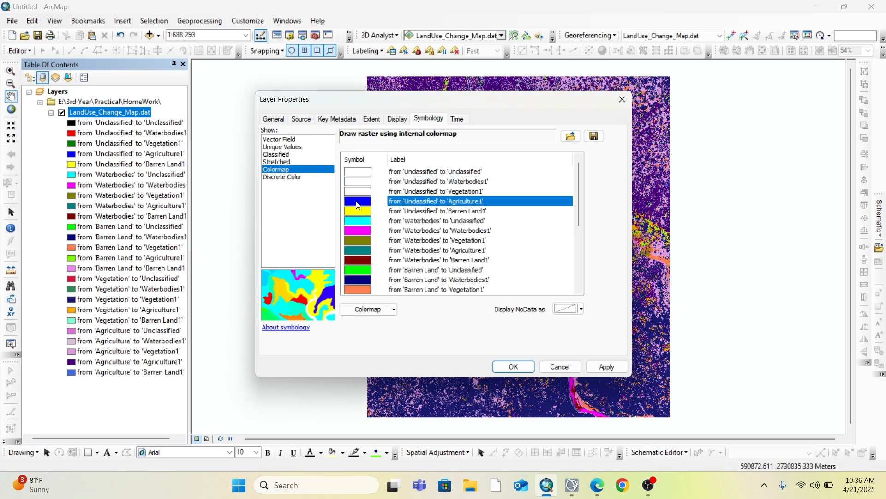
left_click(359, 205)
left_click(384, 204)
left_click(354, 211)
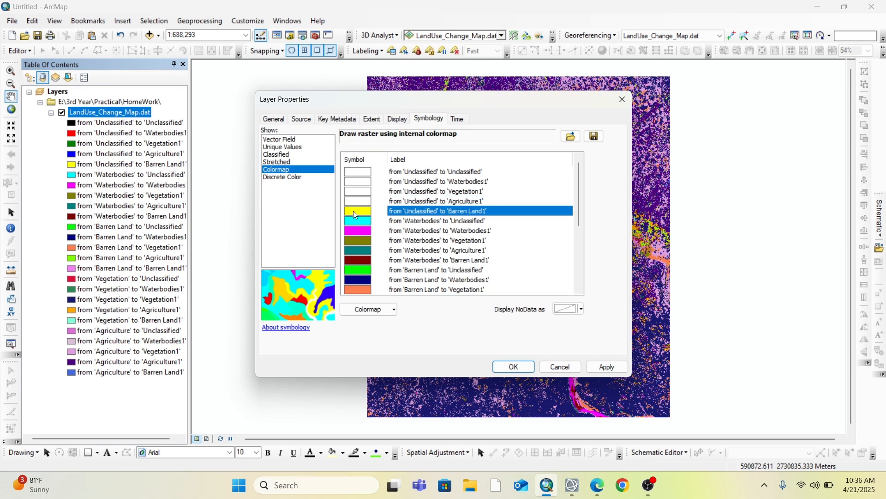
left_click(355, 215)
left_click(376, 222)
left_click(361, 220)
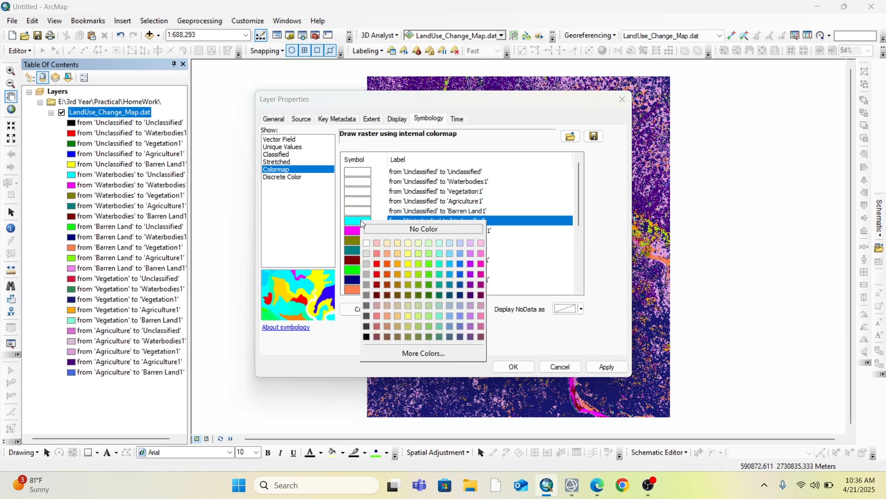
left_click(390, 228)
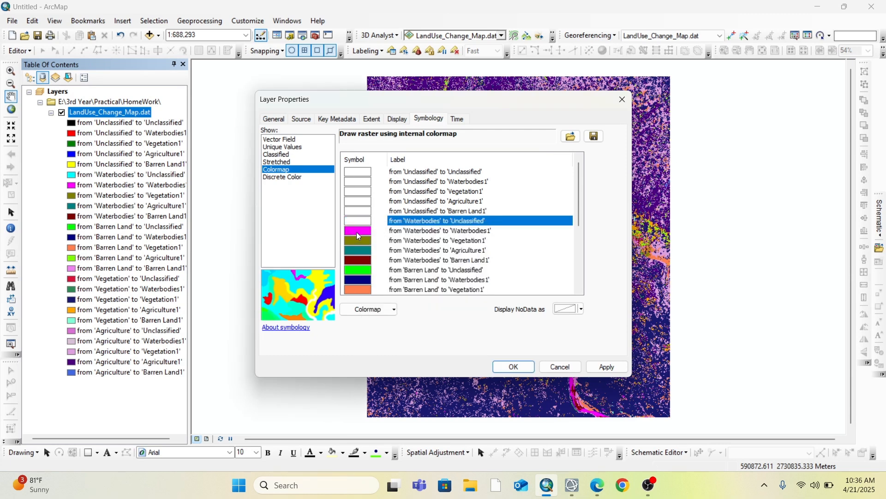
Recolor the unchanged 'Waterbodies' to 'Waterbodies1' class with a dusty pink
scroll(357, 233, "down", 1)
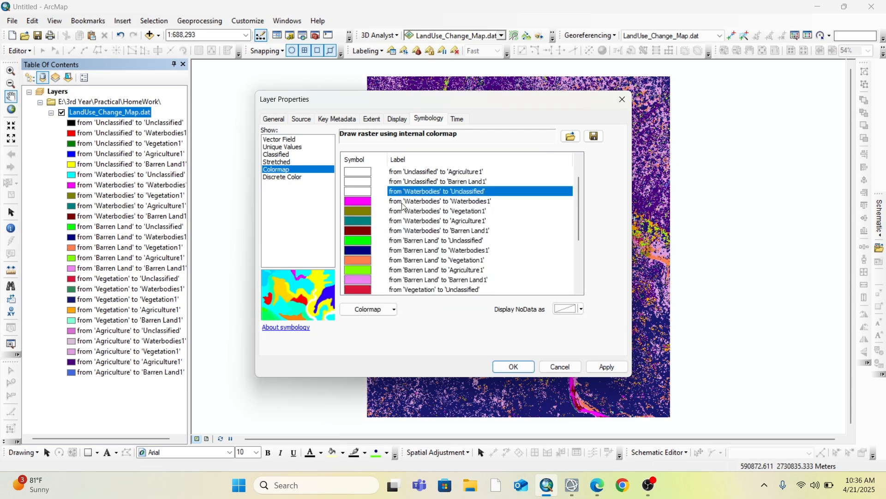
left_click(367, 203)
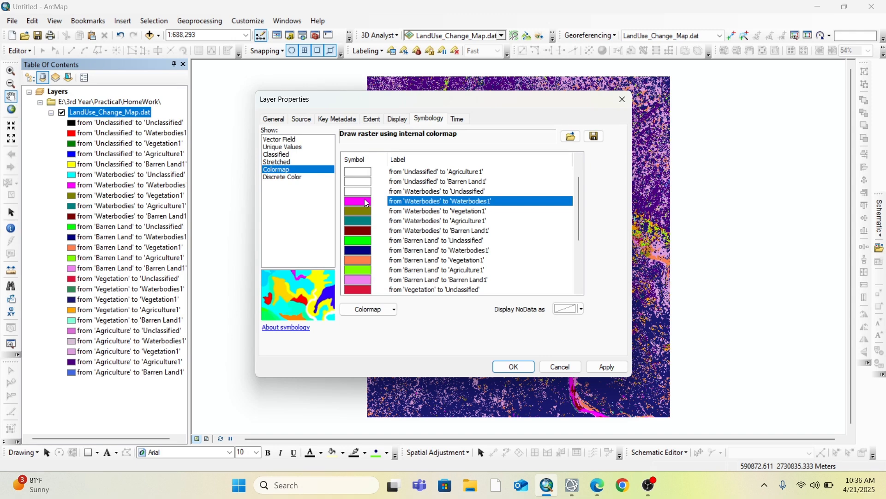
left_click(364, 203)
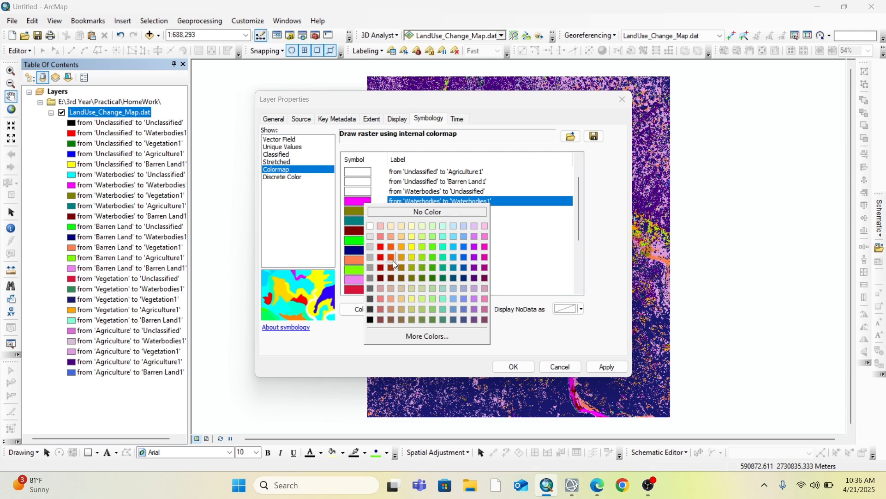
left_click(382, 289)
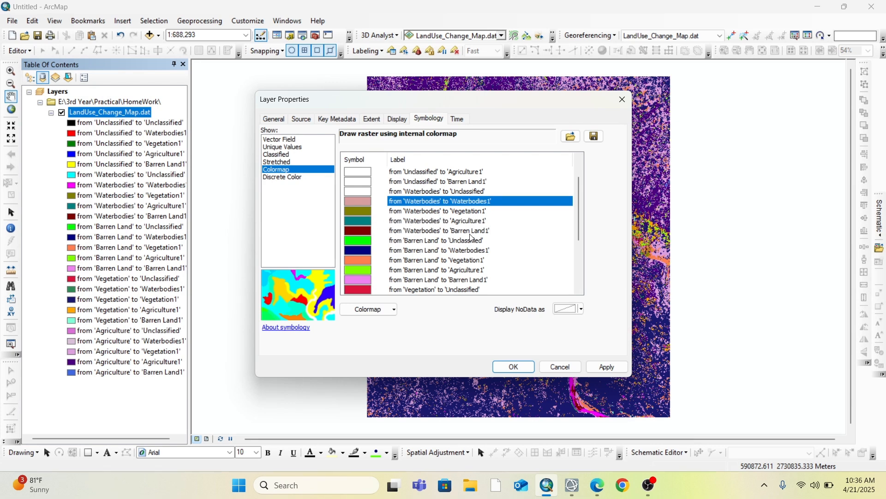
Set the classes 'Barren Land' to 'Unclassified' and 'Vegetation' to 'Unclassified' to No Color
left_click(363, 244)
left_click(372, 251)
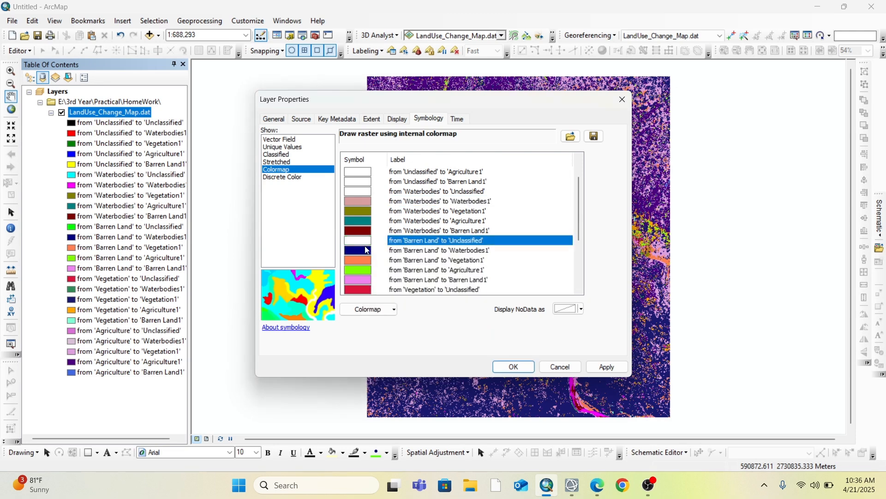
scroll(364, 258, "down", 1)
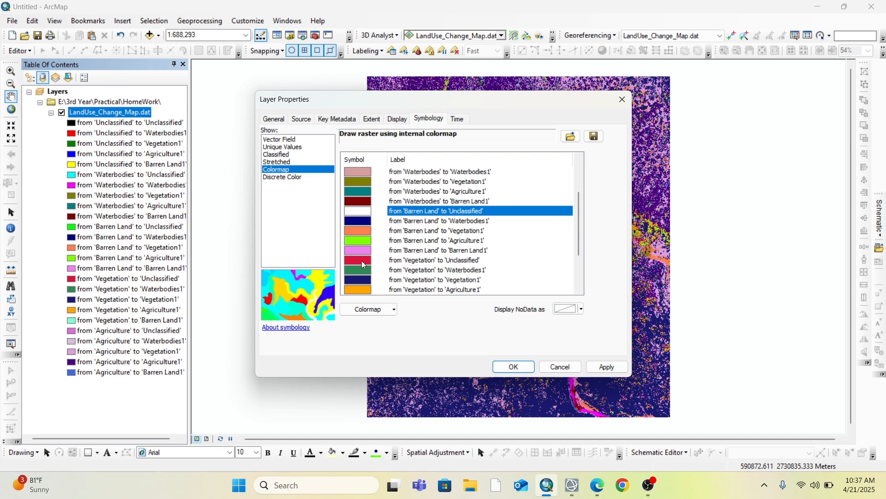
left_click(361, 260)
left_click(400, 268)
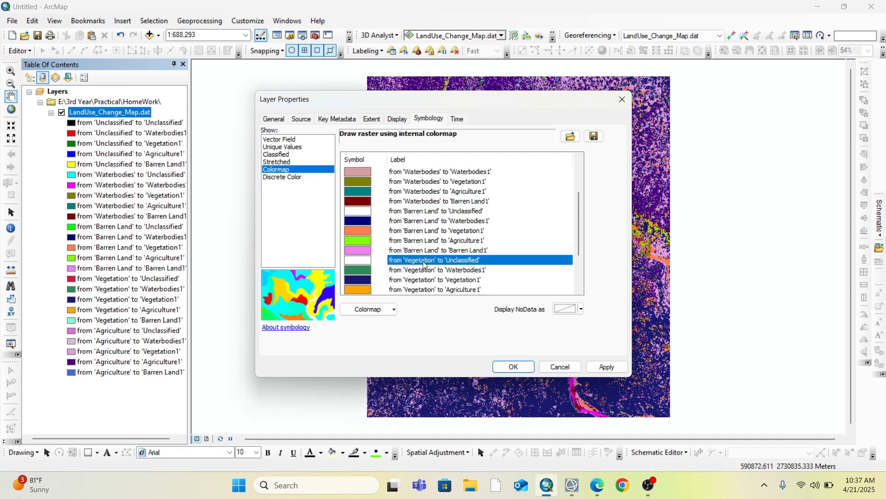
Recolor the 'Barren Land' to 'Barren Land1' class dusty pink and set 'Agriculture' to 'Unclassified' to No Color
left_click(364, 249)
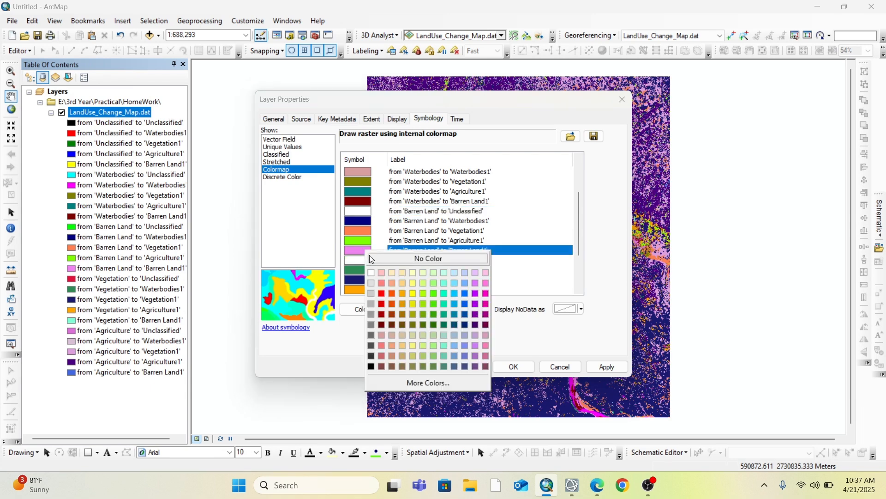
left_click(383, 337)
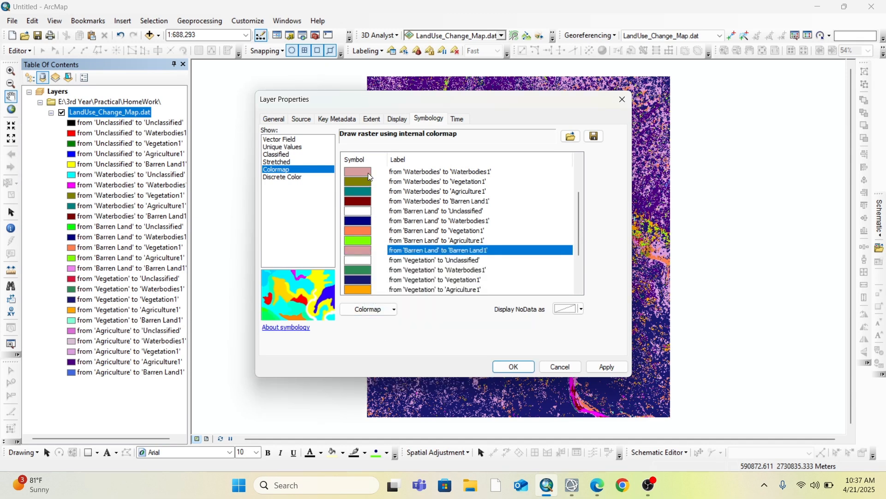
scroll(375, 256, "down", 1)
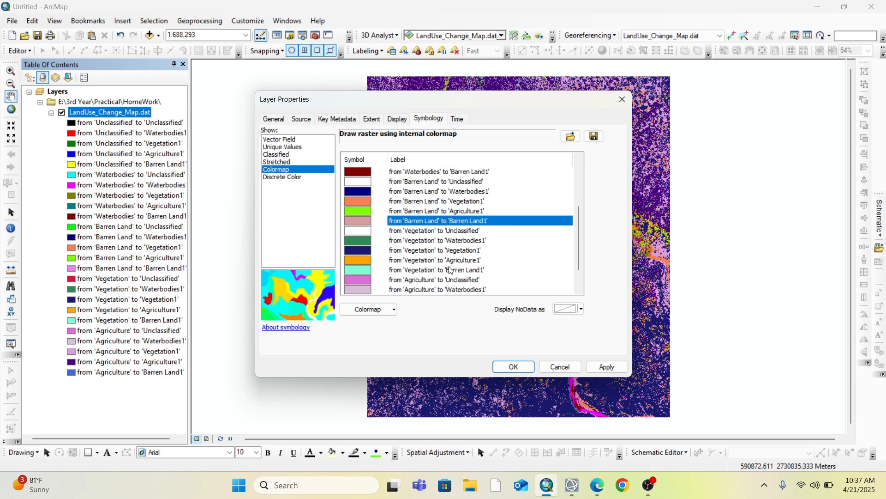
left_click(361, 281)
left_click(359, 281)
left_click(404, 292)
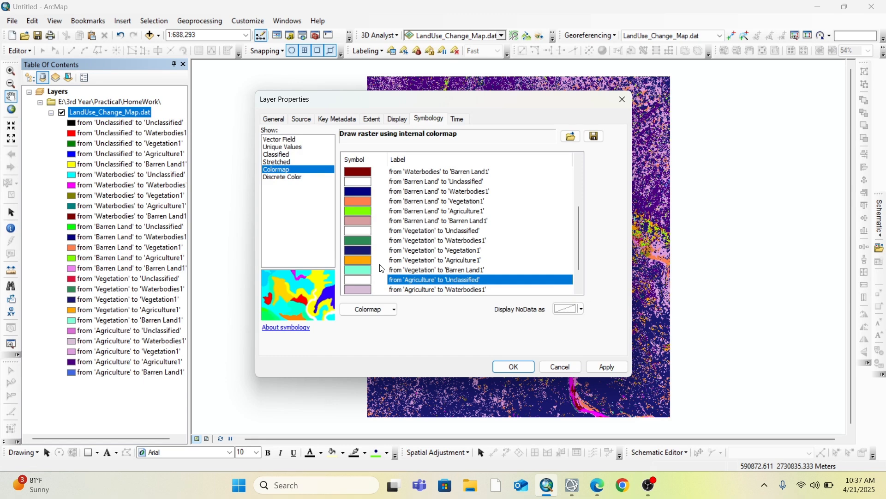
Recolor the unchanged classes 'Vegetation' to 'Vegetation1' and 'Agriculture' to 'Agriculture1' dusty pink and apply the symbology to the layer
left_click(354, 252)
left_click(354, 250)
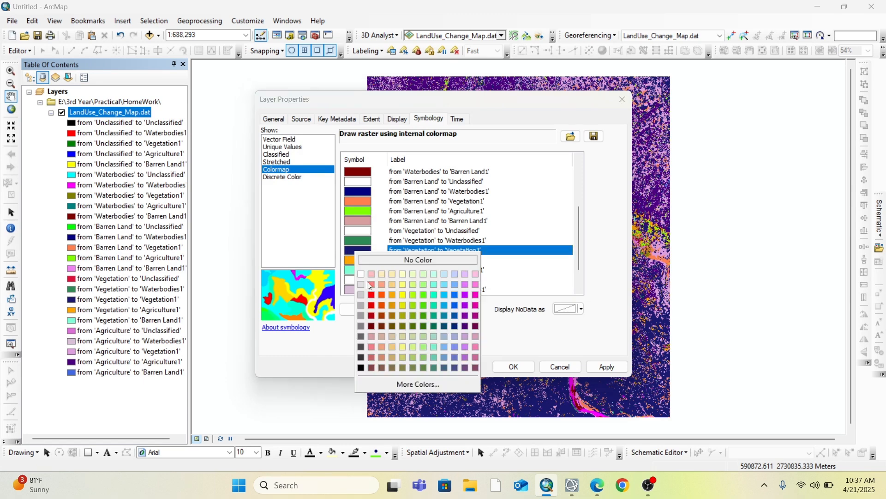
left_click(371, 339)
scroll(360, 273, "down", 1)
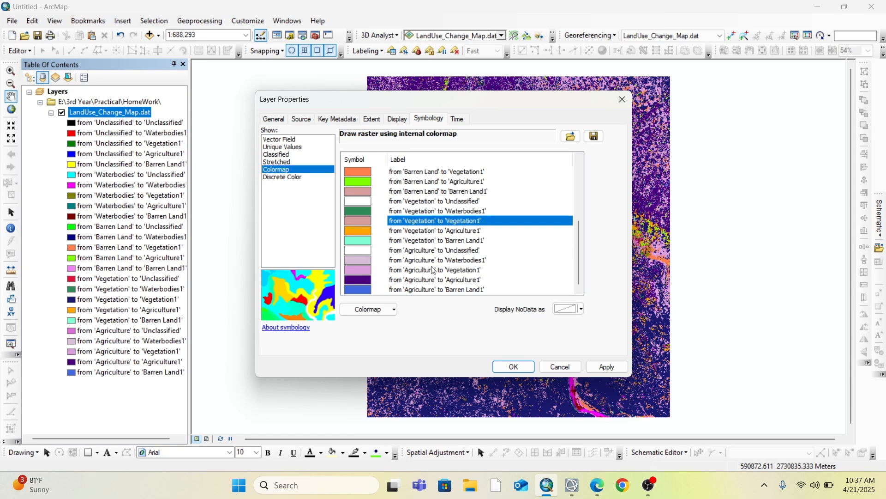
left_click(360, 280)
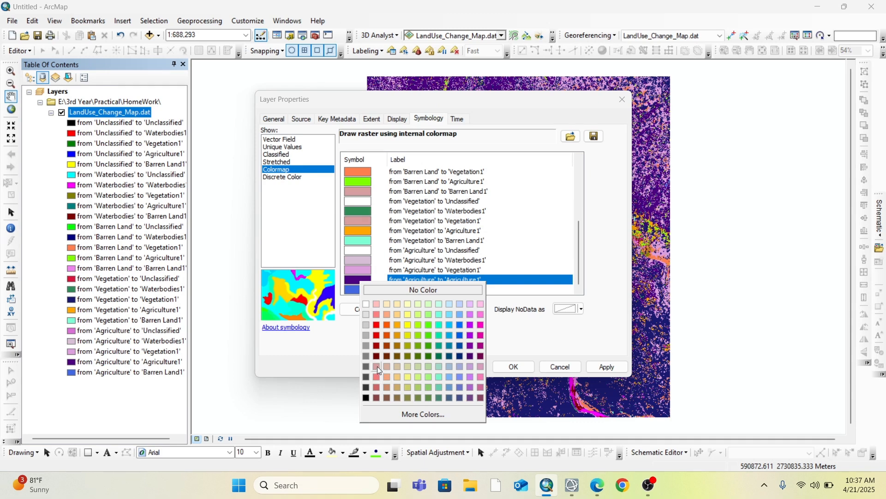
left_click(378, 366)
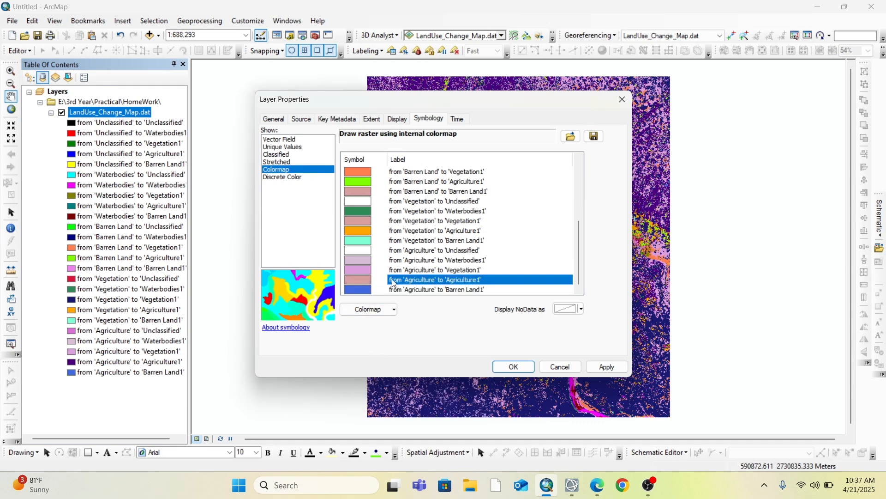
scroll(355, 254, "up", 2)
scroll(358, 253, "down", 2)
left_click(513, 368)
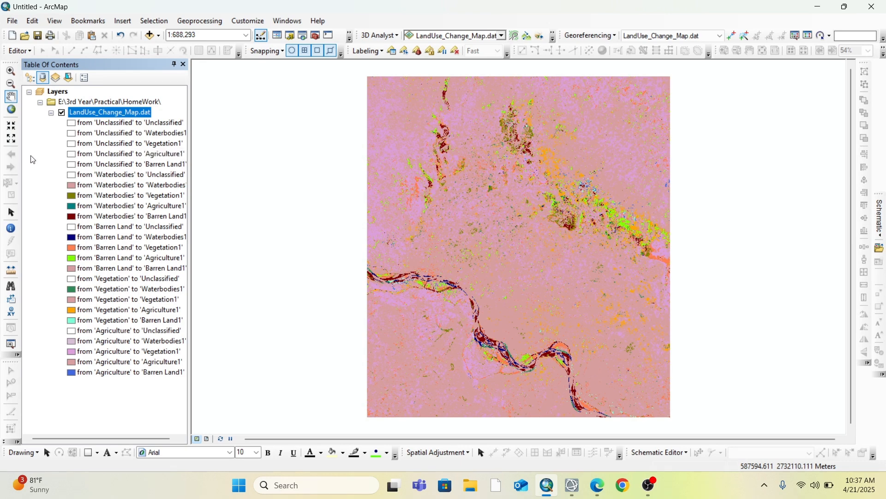
Switch to the page layout and insert the map title "LAND USE CHANGE MAP"
left_click(208, 439)
left_click(279, 303)
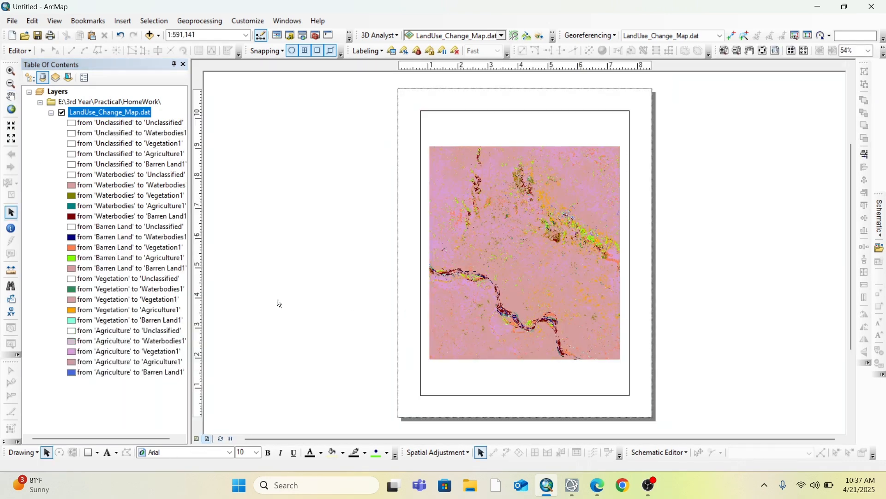
left_click(124, 25)
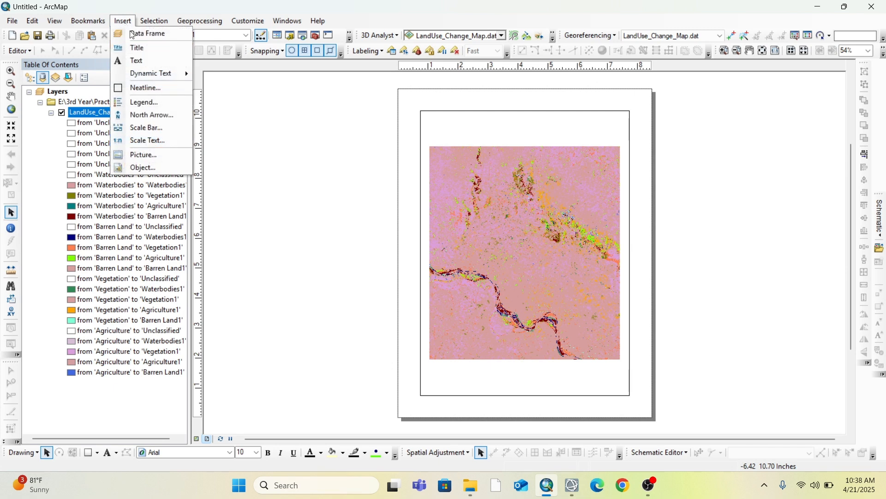
left_click(139, 44)
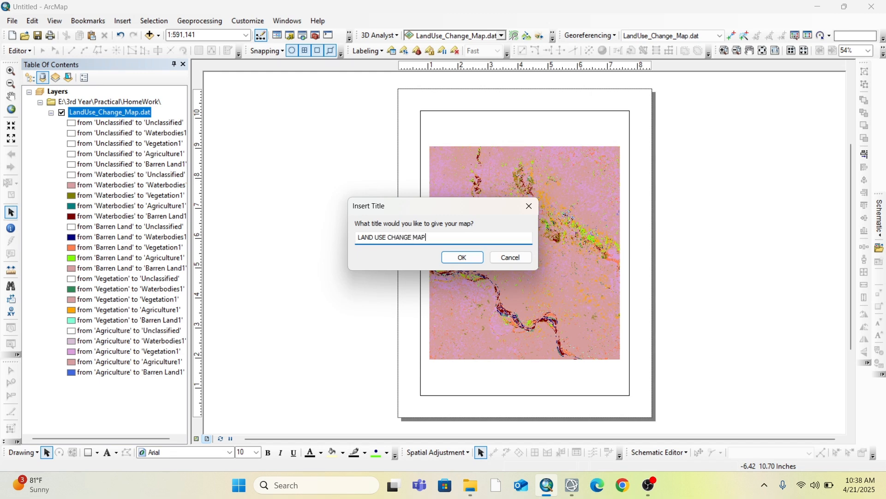
left_click(463, 258)
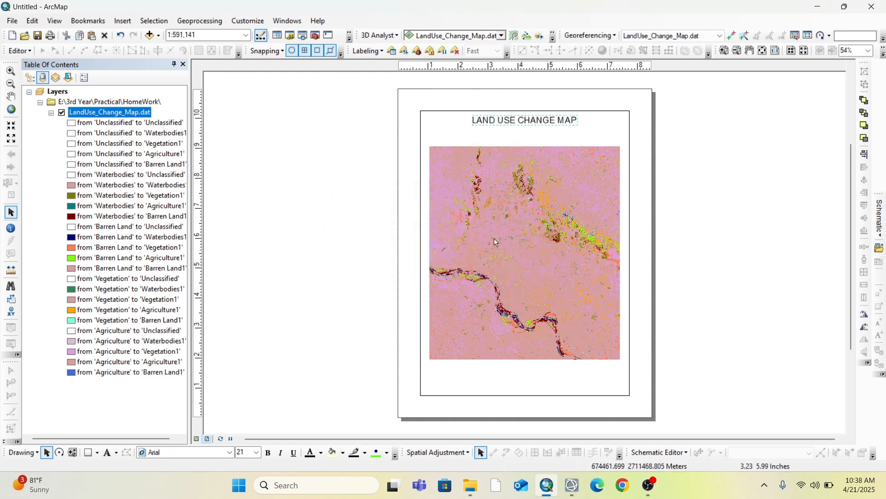
Format the map title in Arial Rounded MT Bold with bold style and size 24
double_click(530, 119)
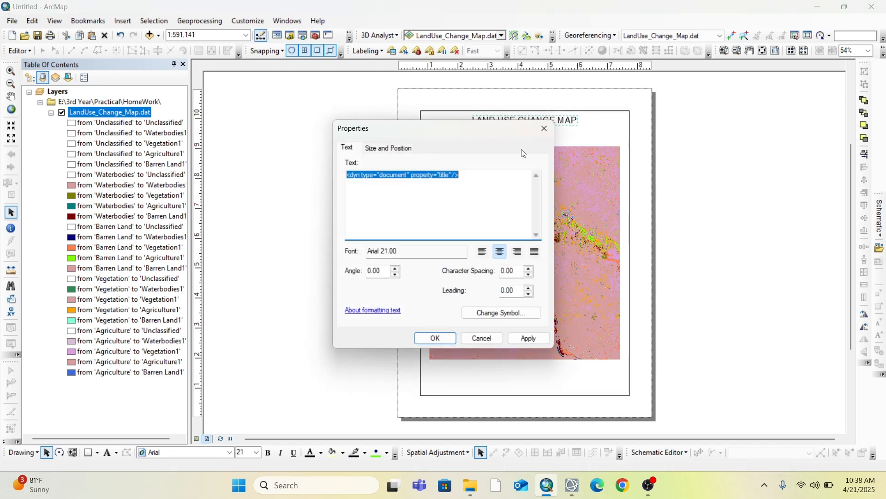
left_click(501, 313)
left_click(737, 233)
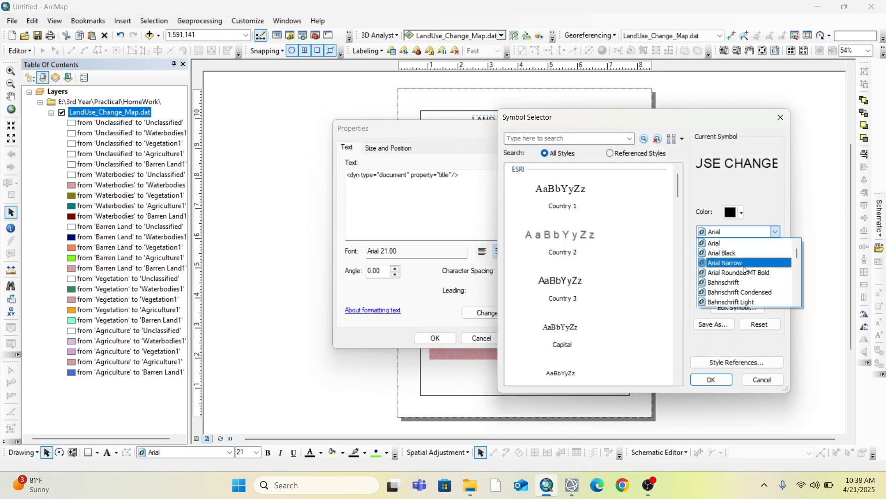
left_click(745, 271)
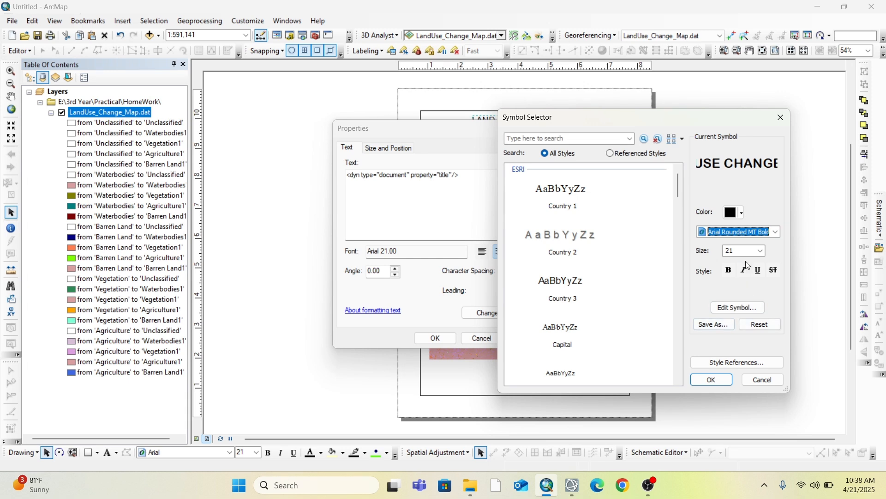
left_click(732, 271)
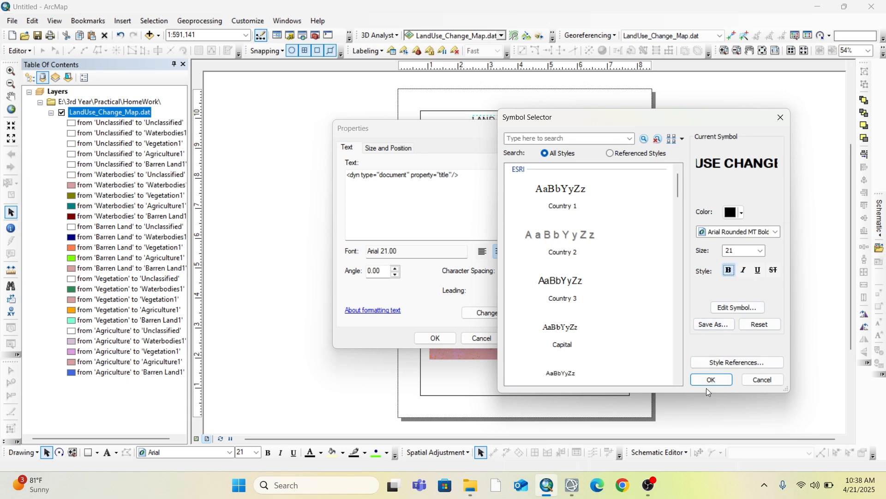
left_click(755, 251)
left_click(761, 251)
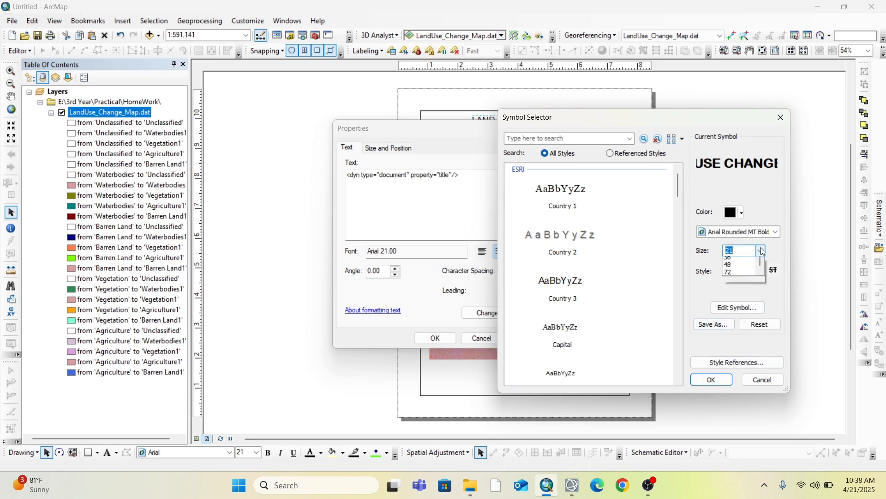
left_click(741, 284)
left_click(712, 380)
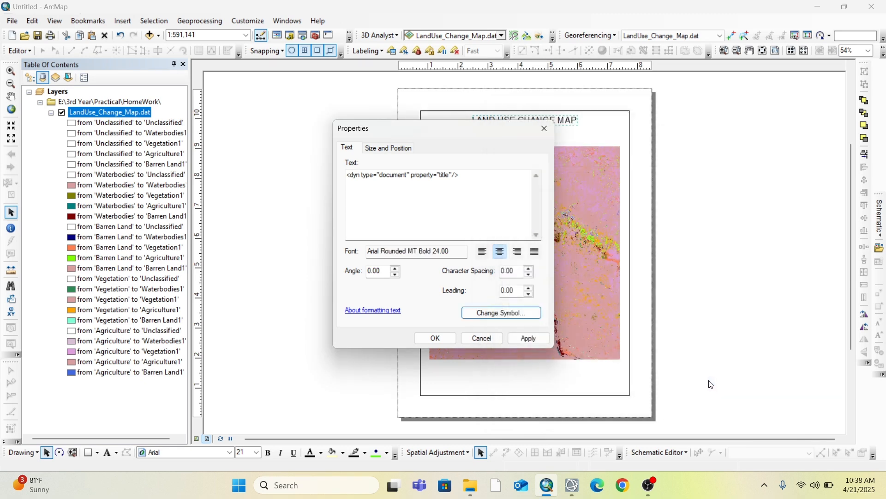
left_click(435, 338)
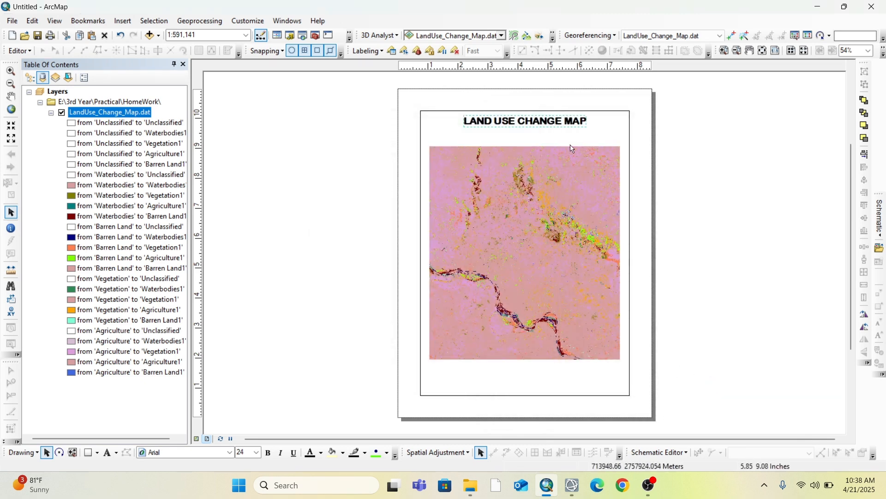
Duplicate the map title, place the copy just beneath the original and change its text to "2020-2023"
right_click(559, 125)
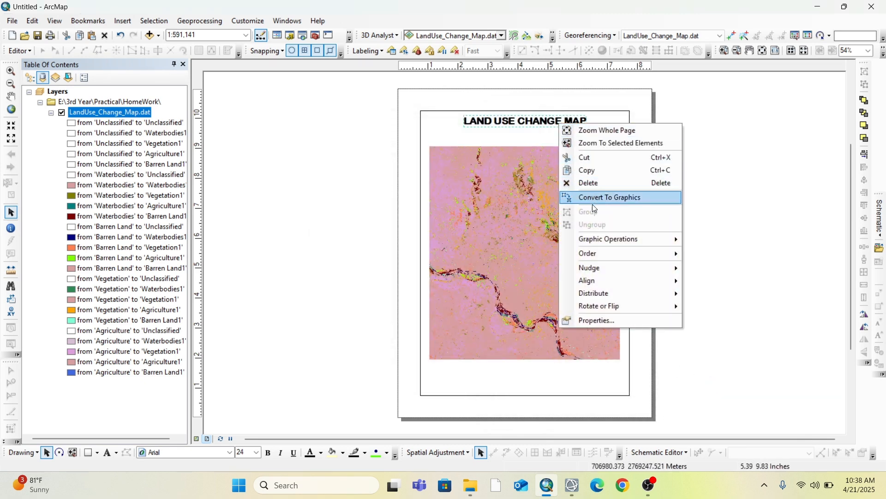
left_click(587, 175)
left_click(490, 135)
key("ctrl+v")
left_click_drag(490, 135, 517, 137)
double_click(517, 137)
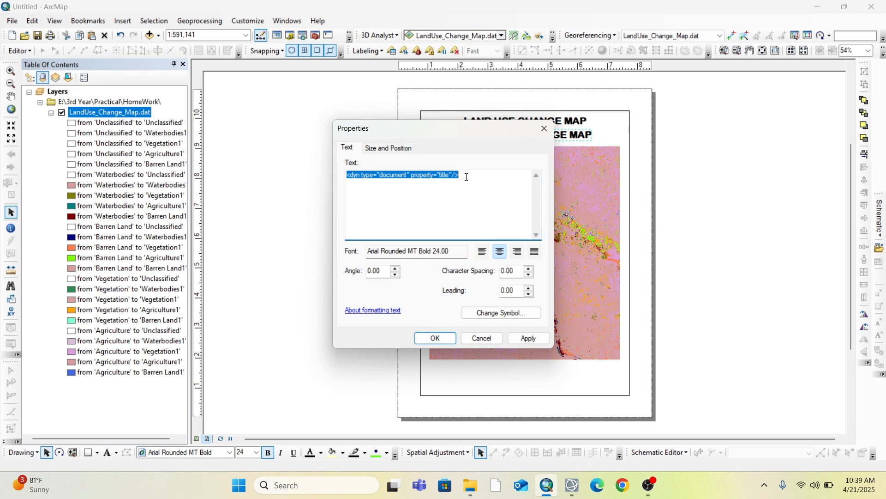
type("2020-2023")
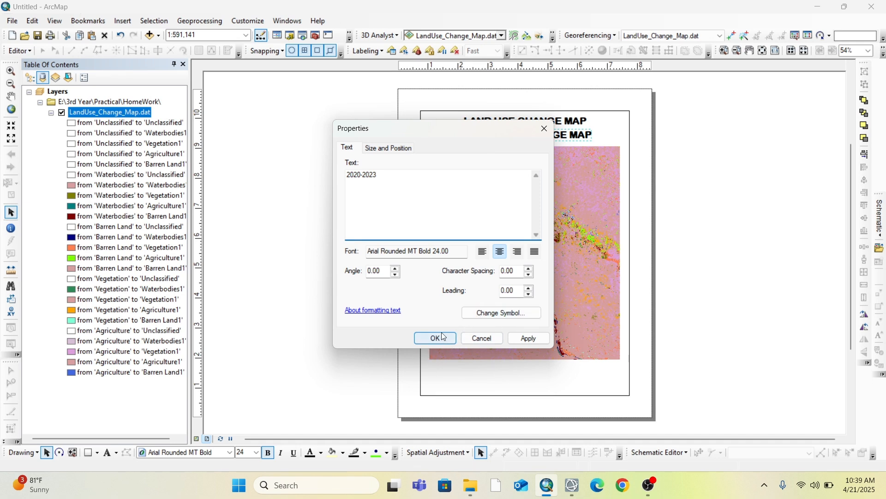
Set the 2020-2023 subtitle's font size to 18 and remove its bold style
left_click(511, 314)
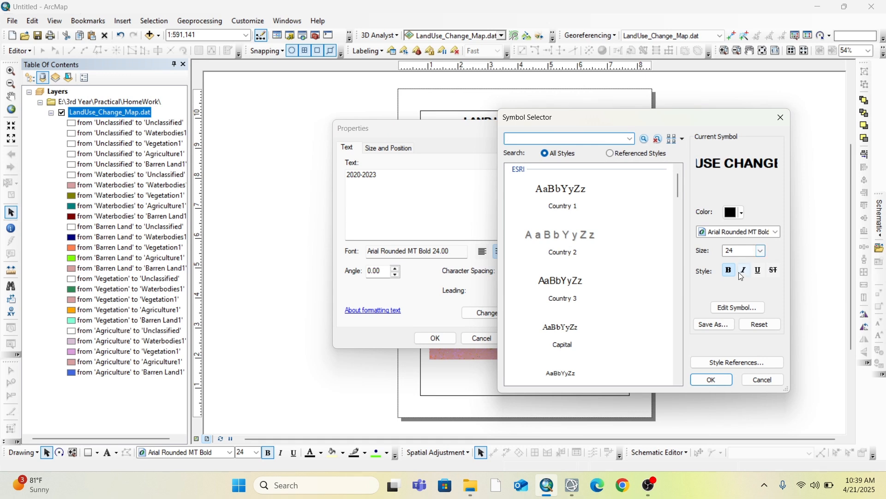
left_click(761, 256)
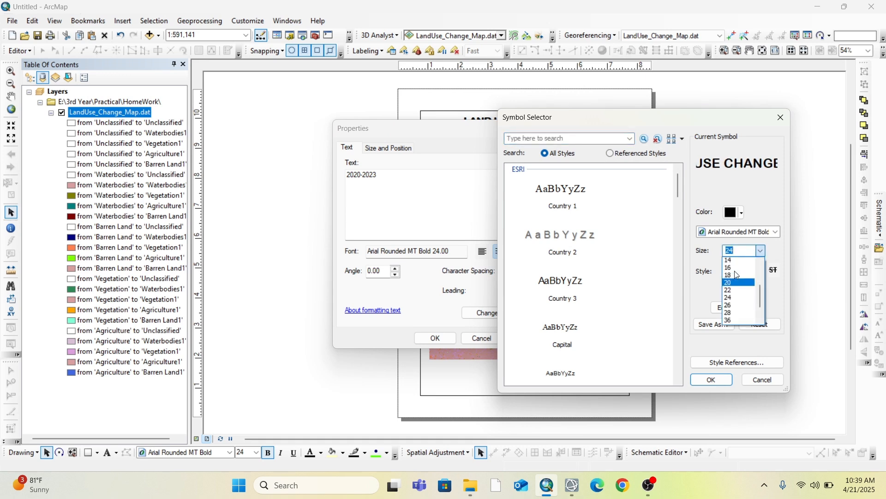
scroll(735, 317, "down", 1)
left_click(735, 318)
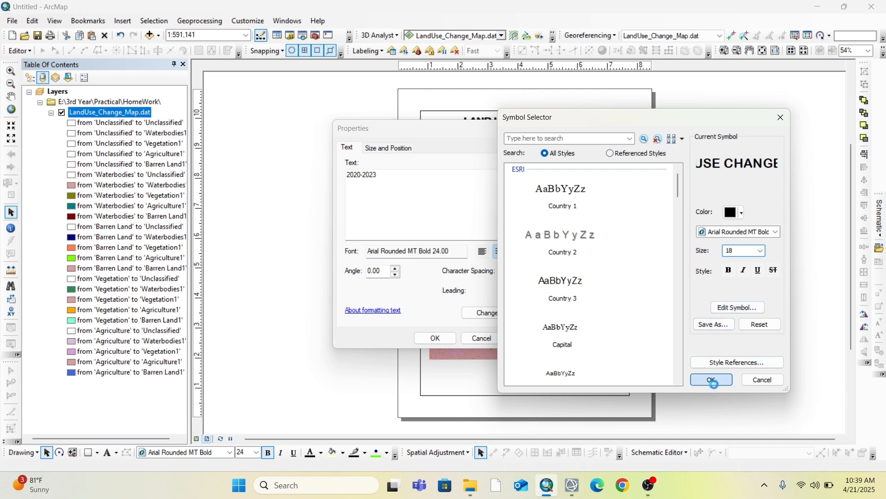
left_click(713, 382)
left_click(432, 336)
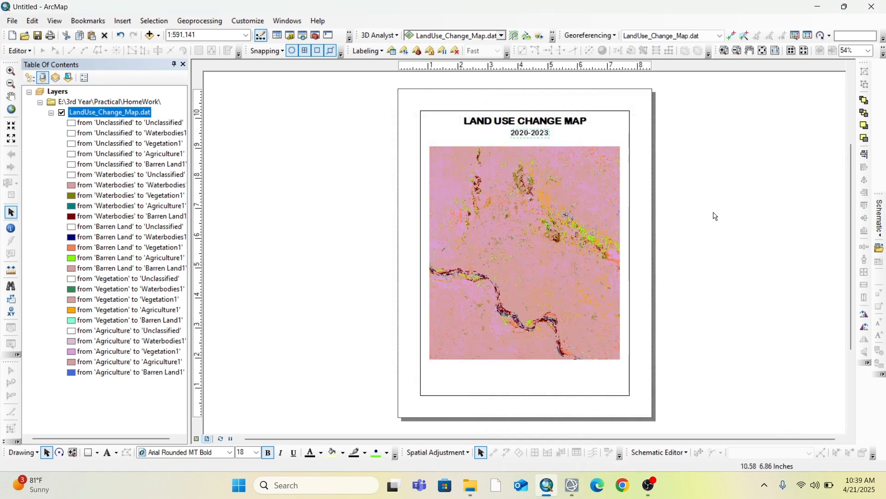
Insert the ESRI North 2 north arrow and place it just above the map's upper-right corner
left_click(123, 20)
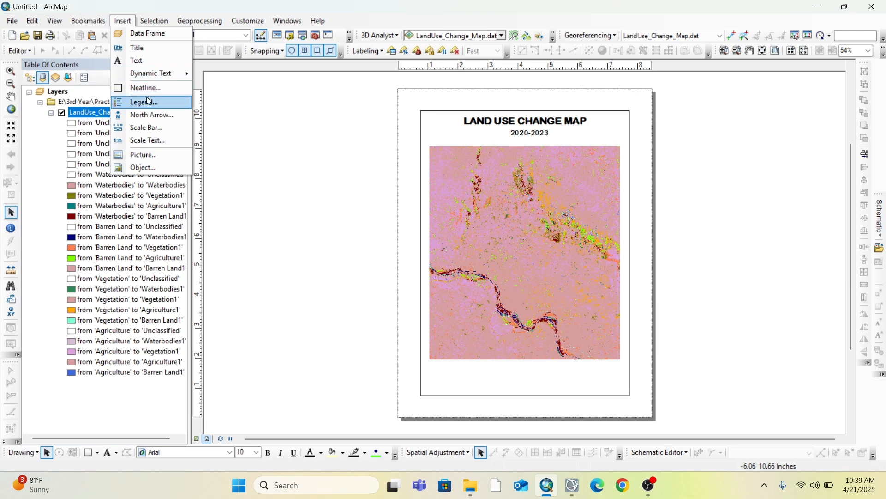
left_click(149, 115)
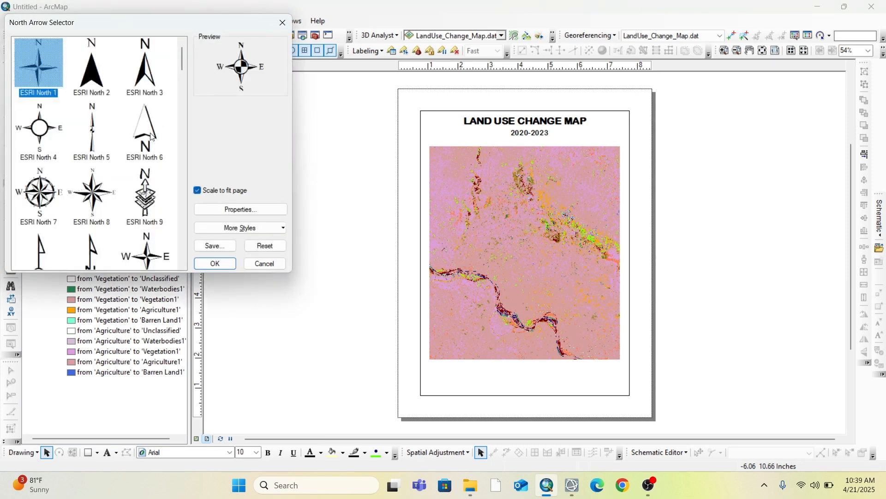
left_click(95, 95)
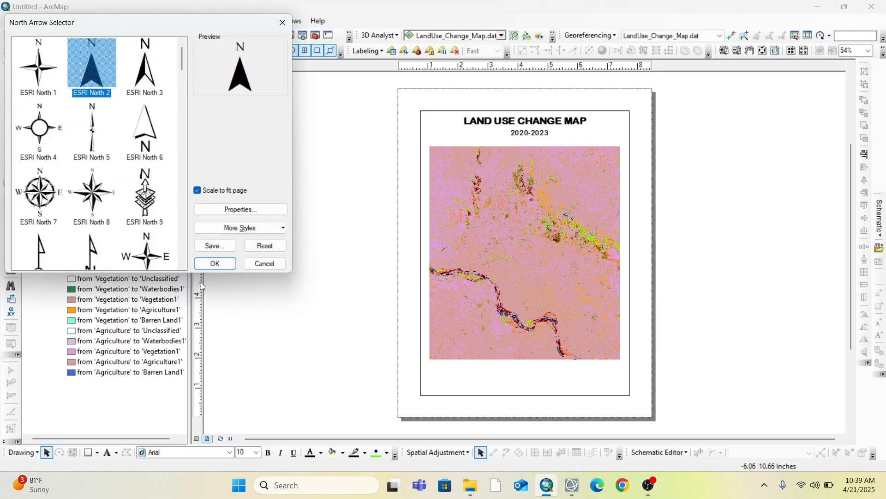
left_click(225, 267)
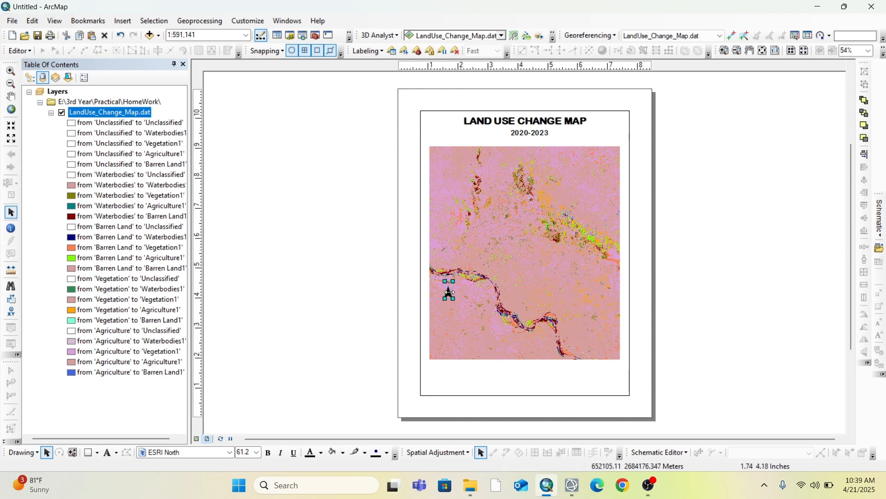
left_click_drag(449, 290, 620, 145)
left_click(703, 161)
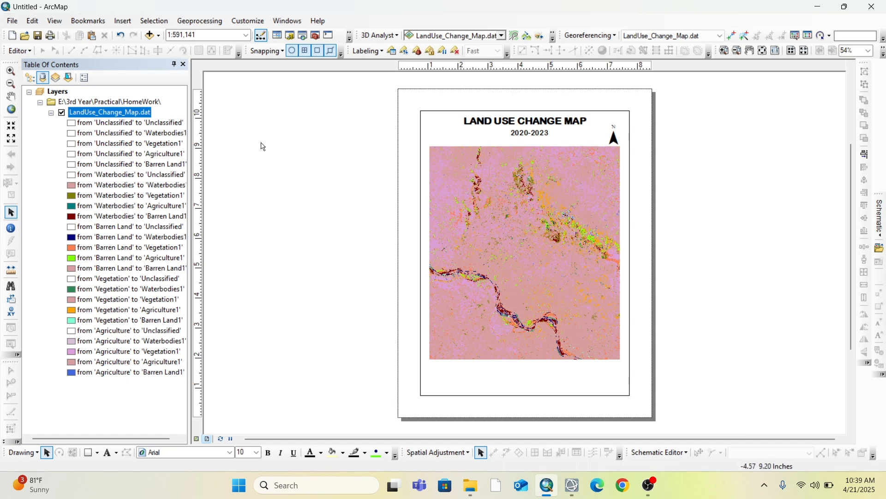
Insert a legend for LandUse_Change_Map.dat with its title centred and set in Arial Rounded MT Bold
left_click(123, 21)
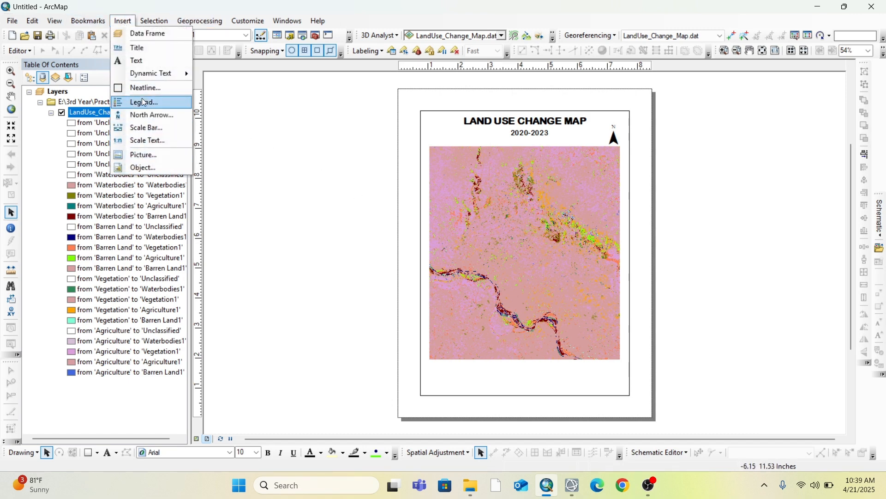
left_click(145, 102)
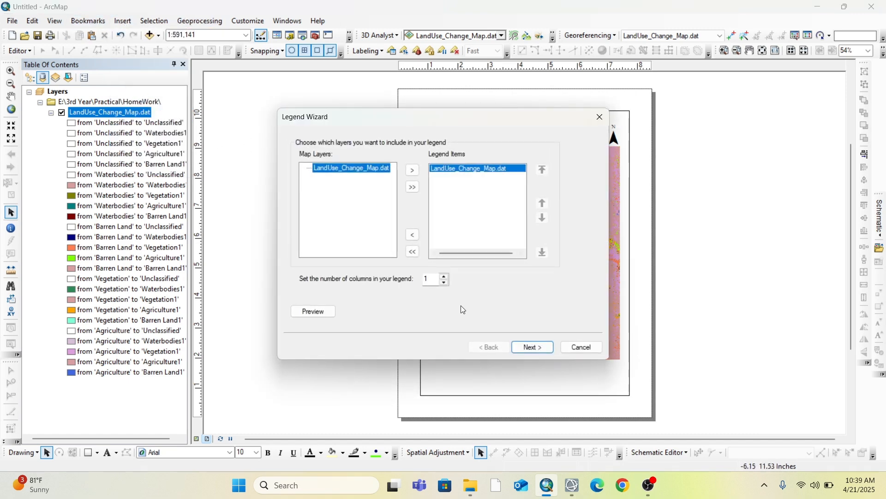
left_click(543, 349)
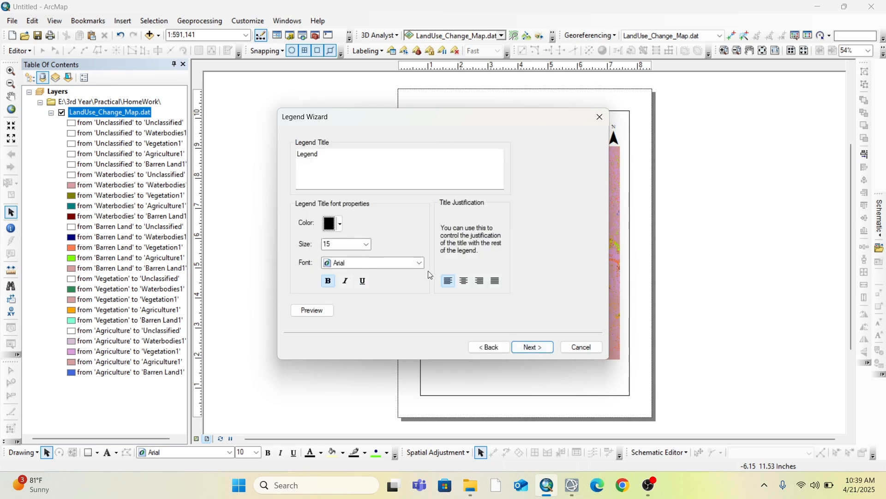
left_click(464, 283)
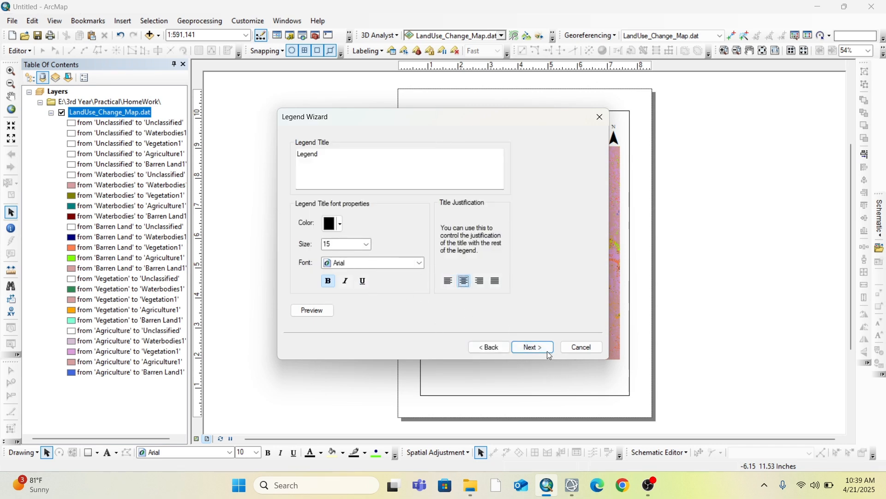
left_click(420, 267)
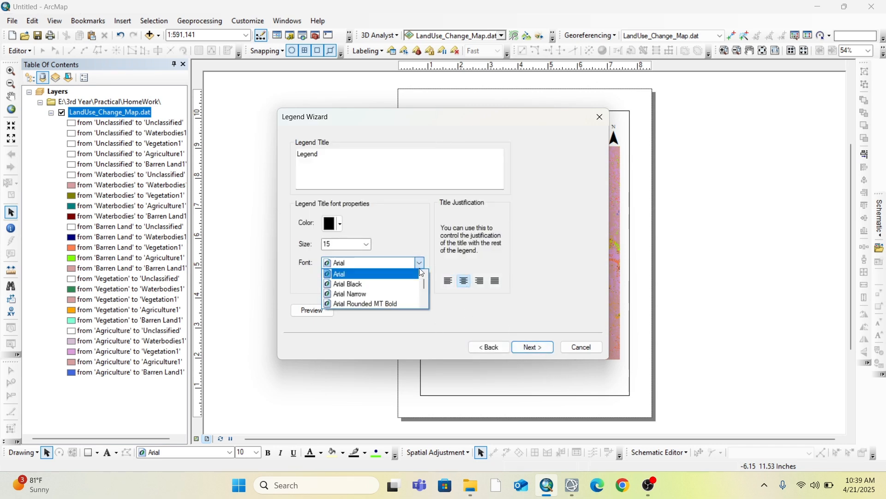
left_click(393, 301)
left_click(543, 348)
Give the legend frame a 1.5 Point border and finish the legend with the default patch and spacing settings
left_click(395, 171)
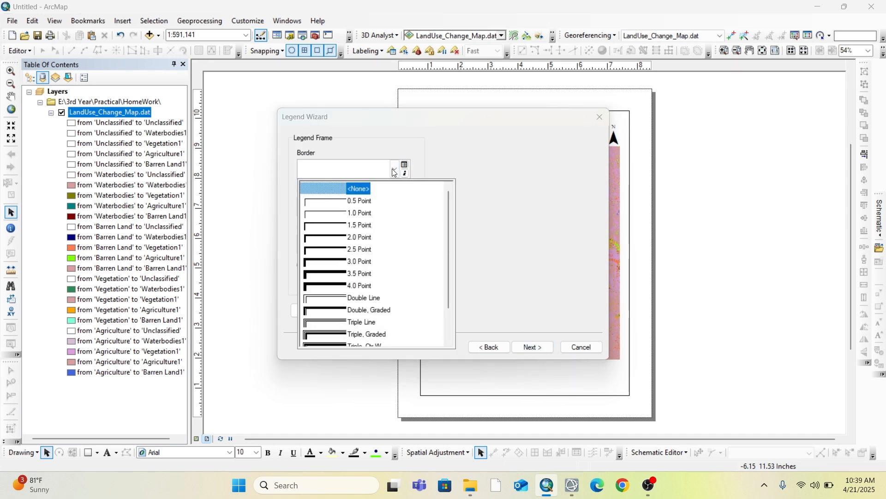
left_click(353, 225)
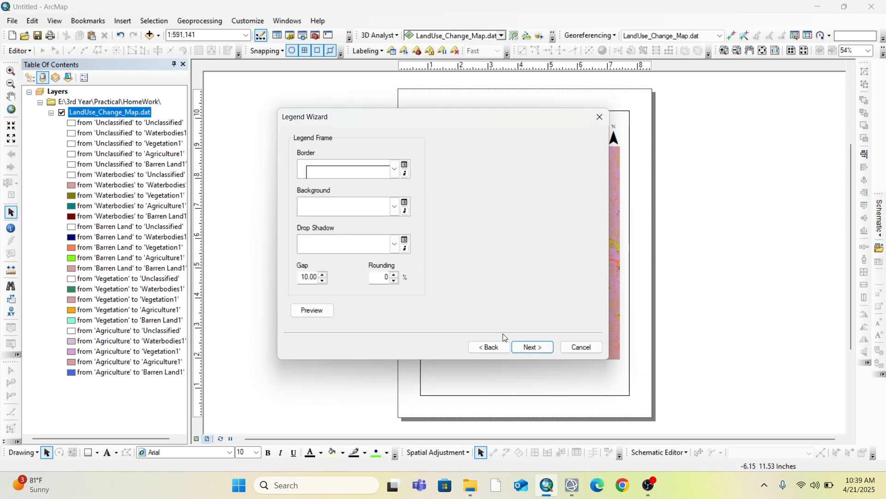
left_click(527, 348)
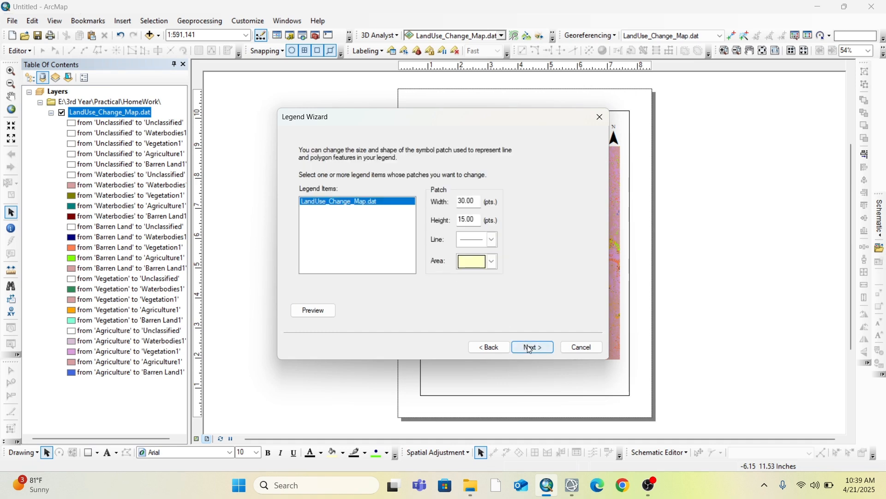
left_click(526, 346)
left_click(530, 348)
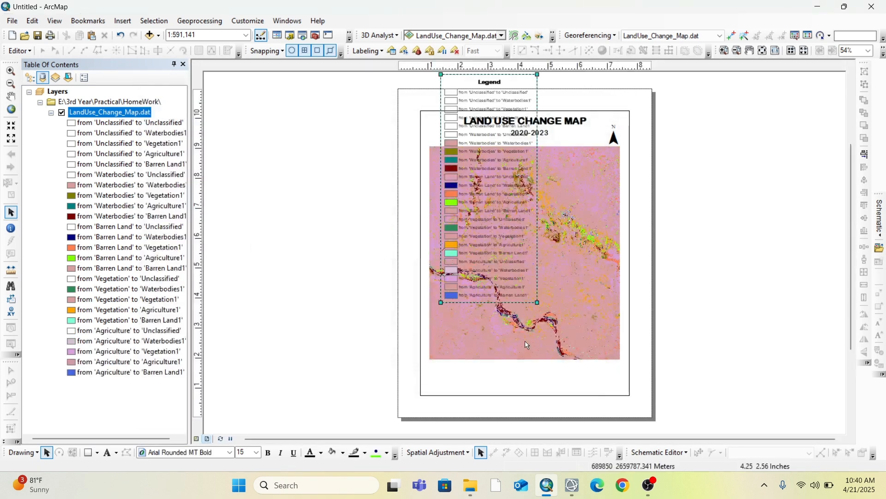
Move the legend left of the page, convert it to ungrouped graphics and place its border frame right of the page
left_click_drag(425, 181, 320, 221)
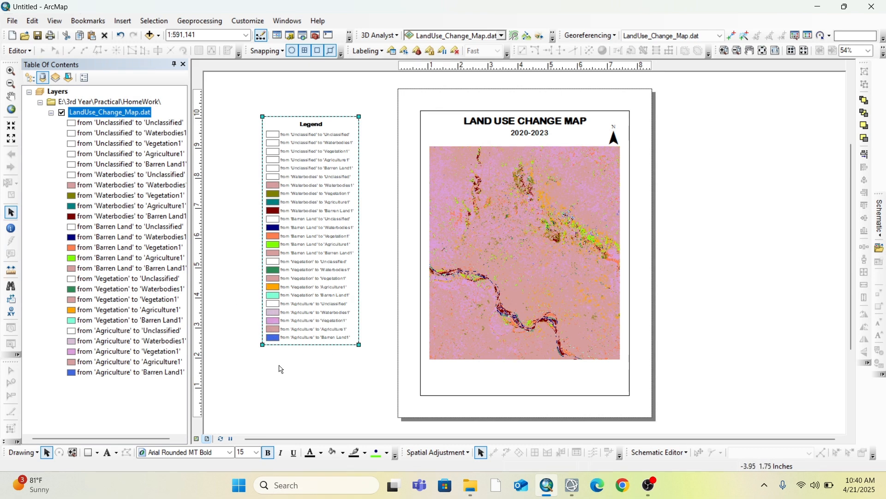
right_click(296, 243)
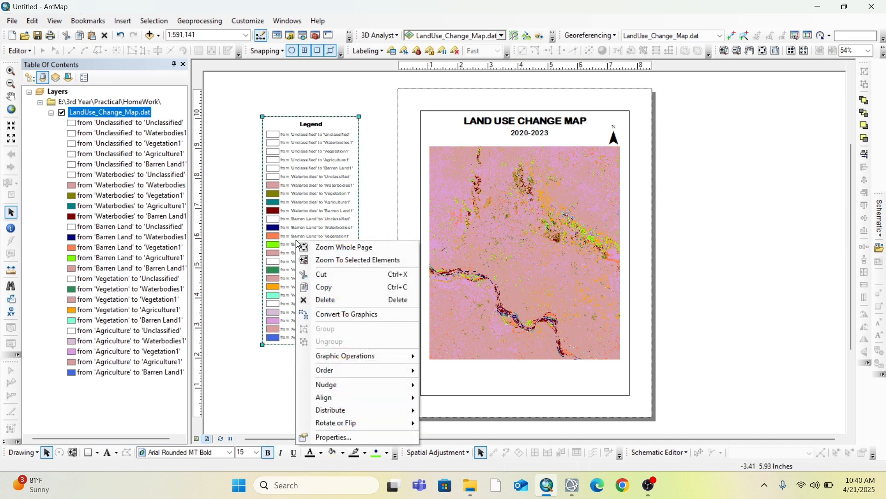
left_click(355, 315)
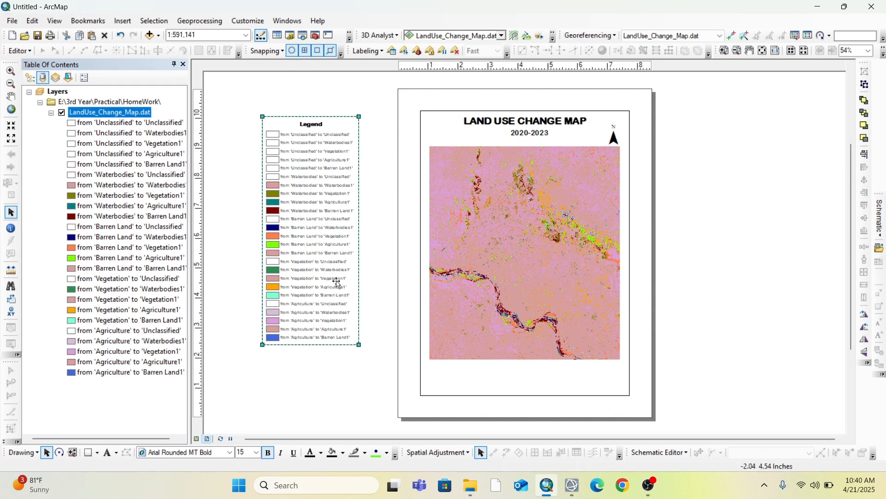
left_click_drag(345, 290, 345, 300)
right_click(344, 300)
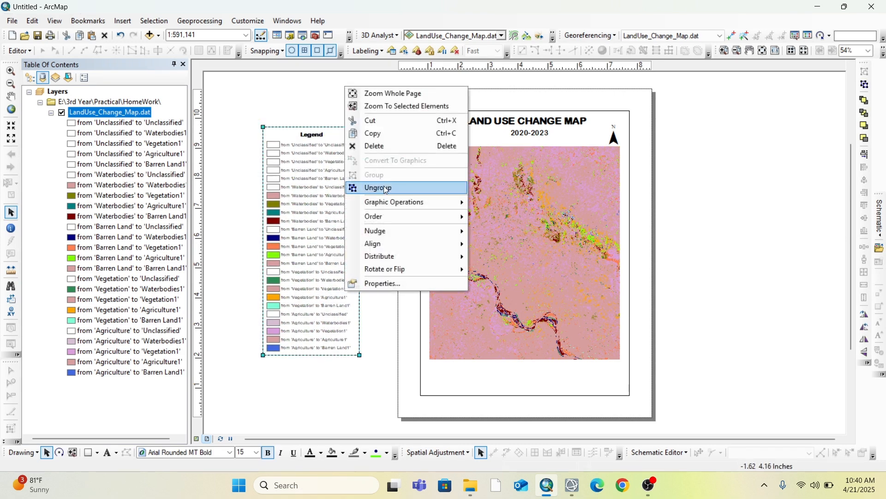
left_click(384, 187)
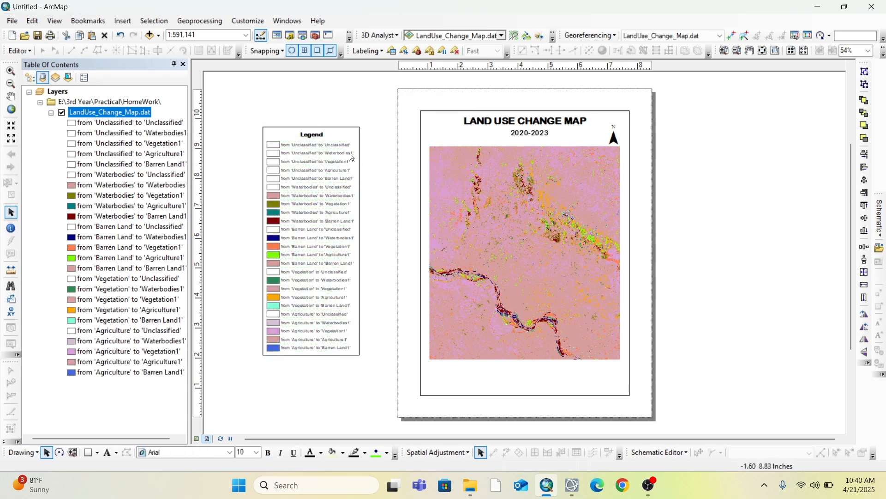
left_click_drag(332, 129, 744, 162)
Delete all legend entries starting from 'Unclassified' and the entry from 'Waterbodies' to 'Unclassified'
left_click(339, 145)
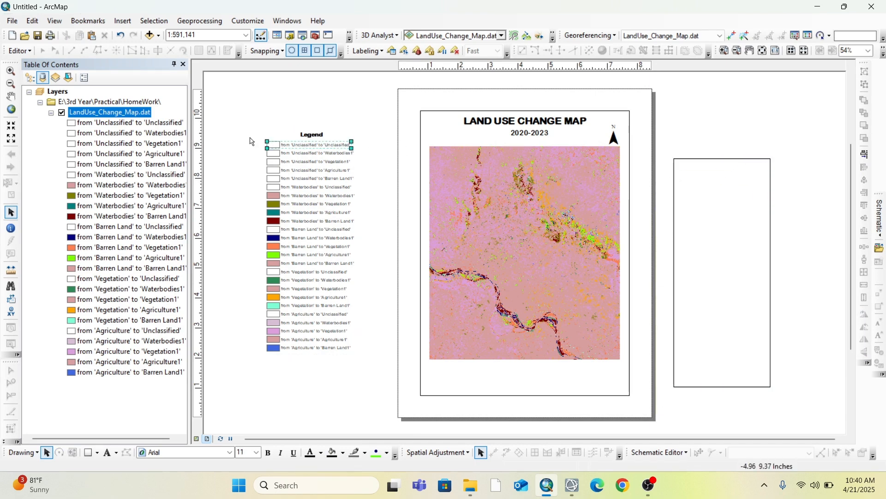
key("Delete")
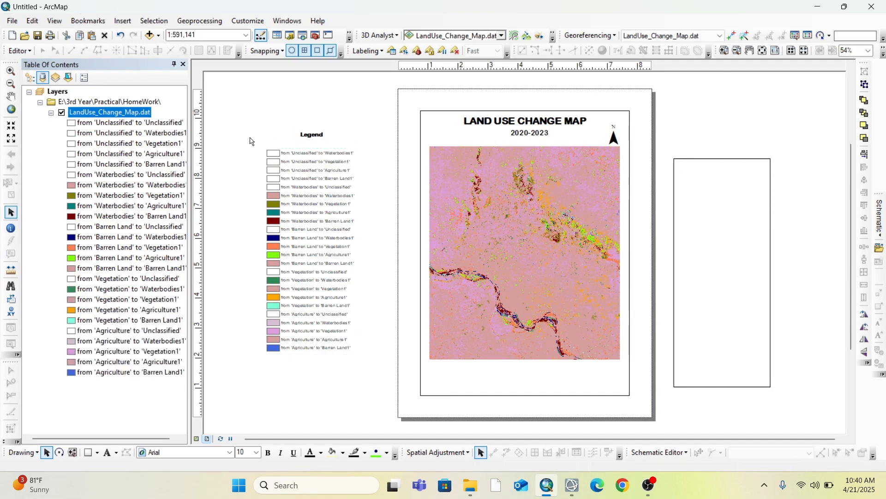
left_click(296, 154)
key("Delete")
left_click_drag(261, 153, 349, 188)
left_click_drag(245, 142, 354, 176)
key("Delete")
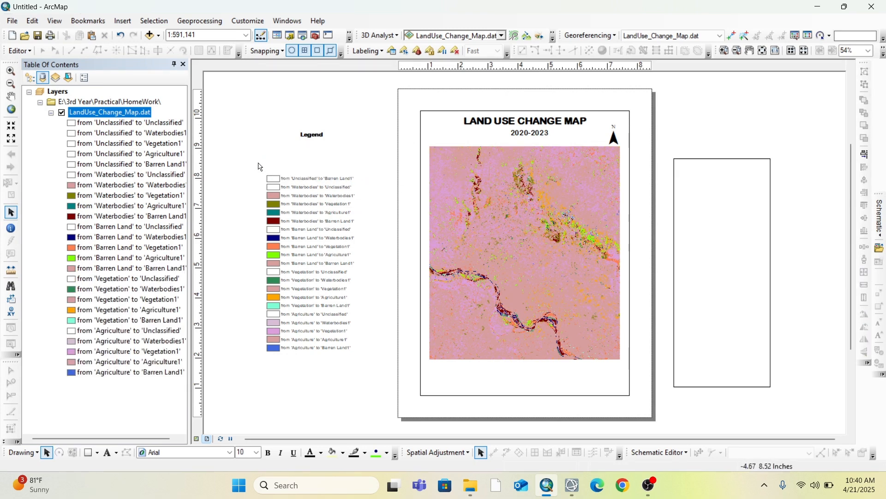
left_click_drag(249, 160, 366, 193)
key("Delete")
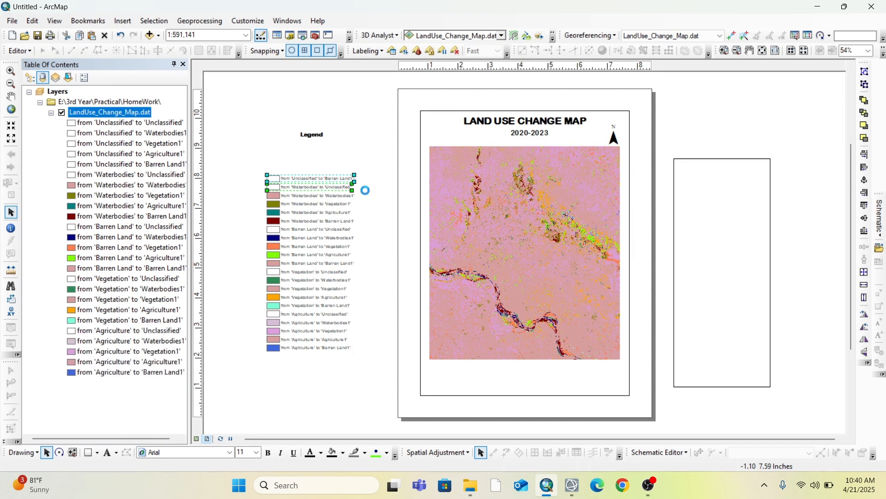
Delete the legend entries from 'Barren Land', 'Vegetation' and 'Agriculture' to 'Unclassified'
left_click(300, 230)
key("Delete")
left_click(299, 273)
key("Delete")
left_click(296, 315)
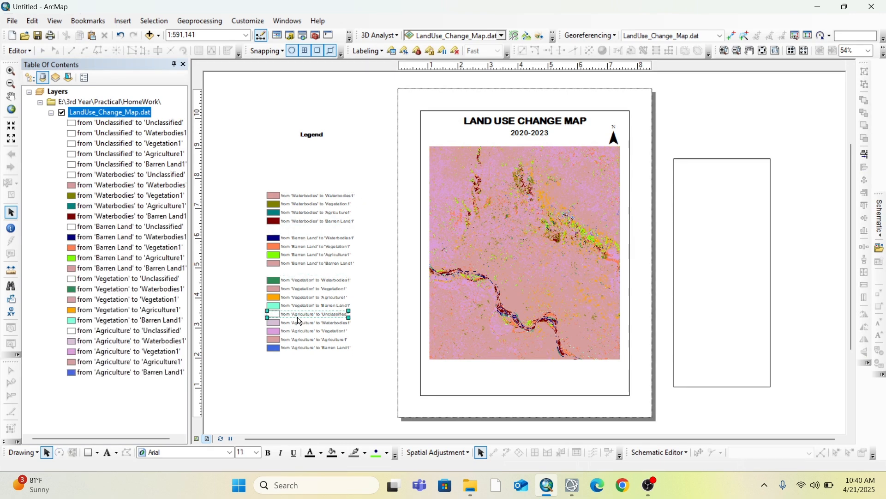
key("Delete")
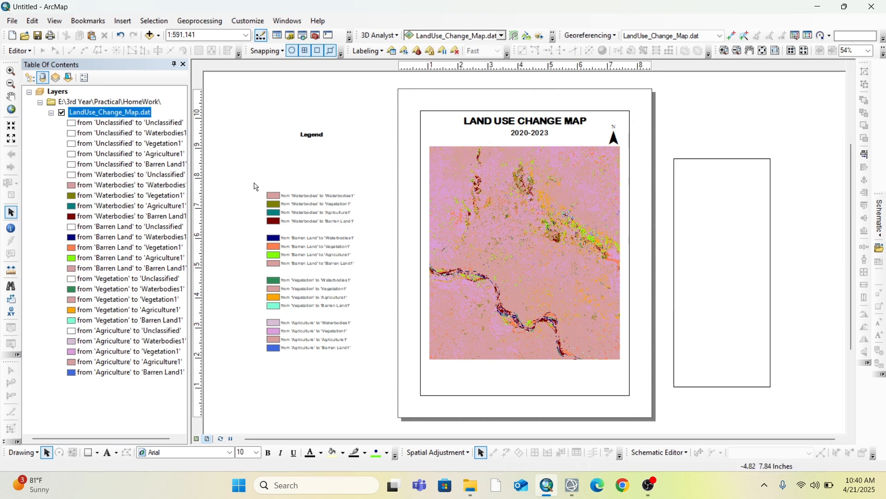
Ungroup the legend entry from 'Waterbodies' to 'Waterbodies1' and change its label to "Remain Same"
left_click(337, 197)
right_click(336, 194)
left_click(381, 296)
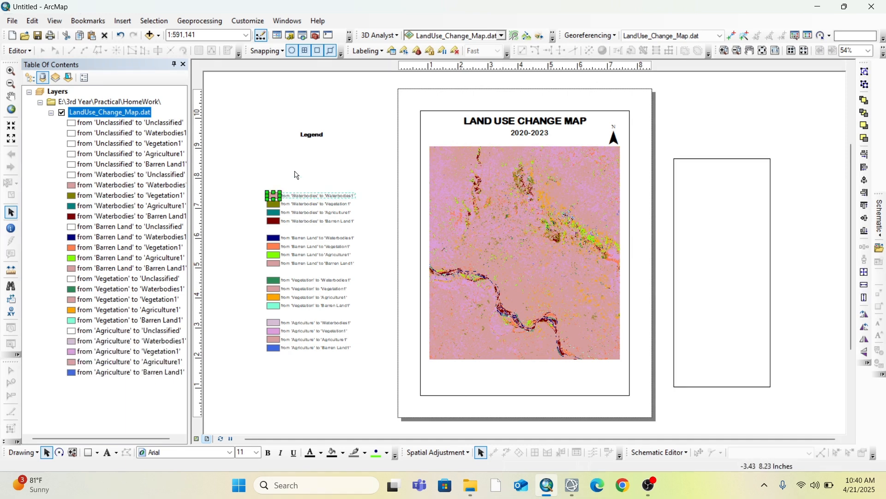
scroll(351, 219, "down", 2)
scroll(350, 219, "up", 3)
scroll(351, 219, "up", 4)
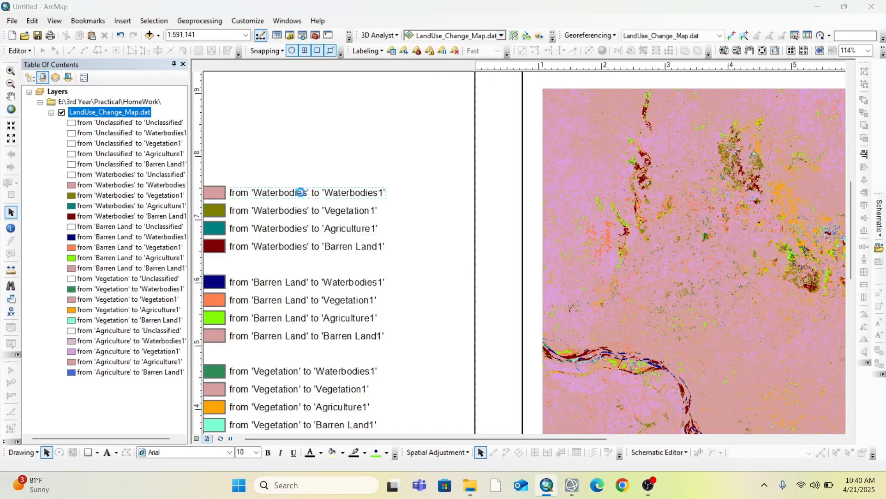
double_click(309, 195)
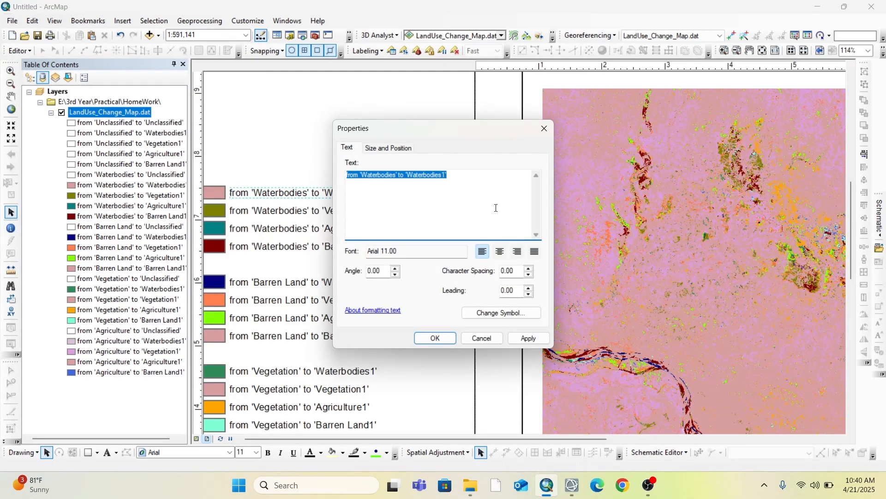
type("r")
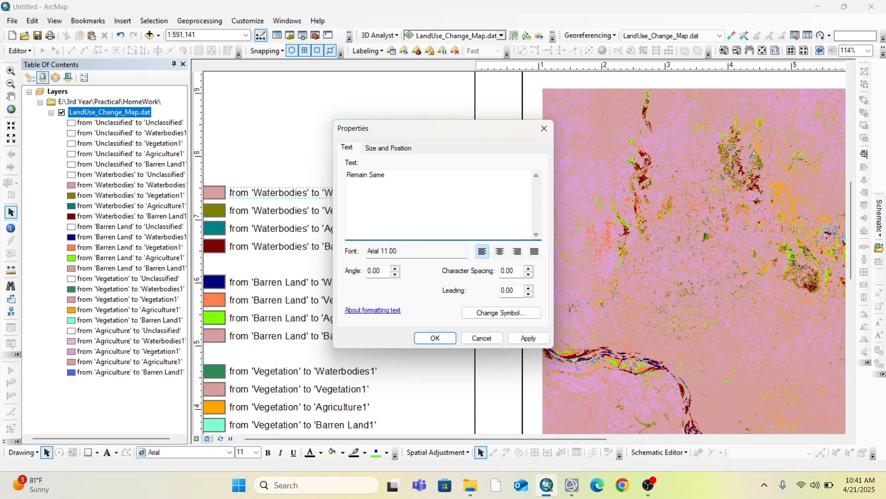
left_click(438, 340)
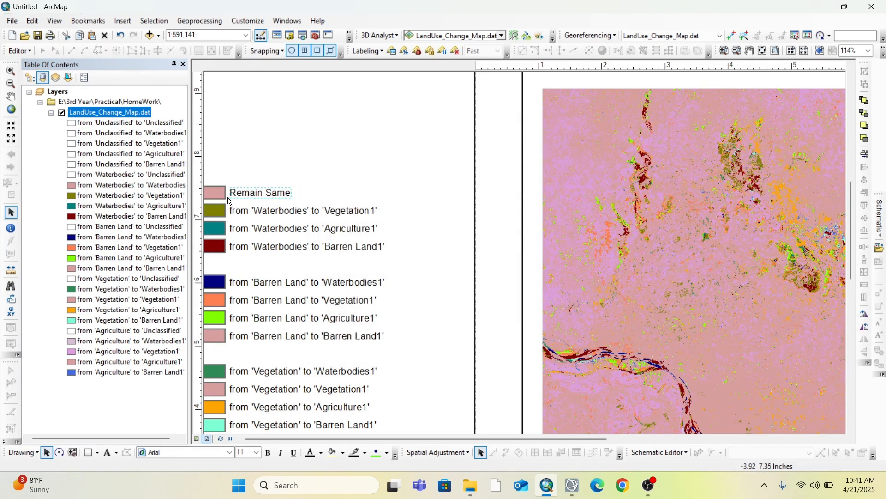
Delete the redundant no-change legend entries for Barren Land, Vegetation and Agriculture
left_click(285, 341)
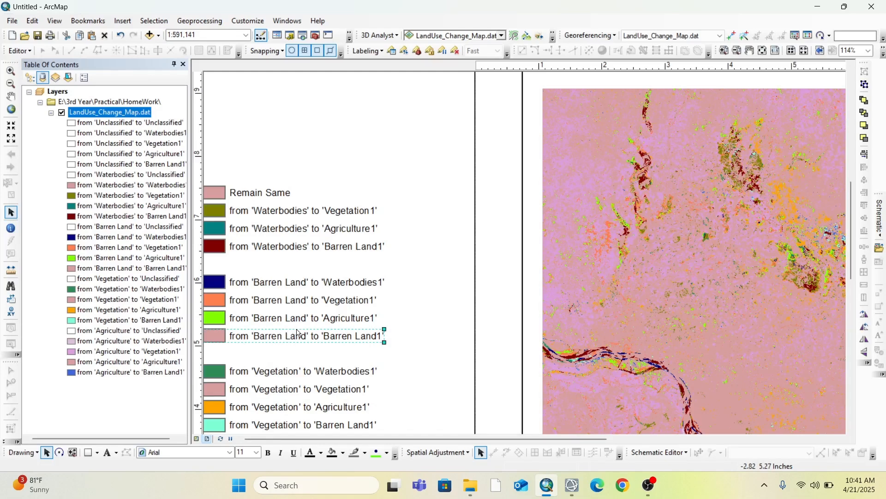
key("Delete")
left_click(275, 390)
key("Delete")
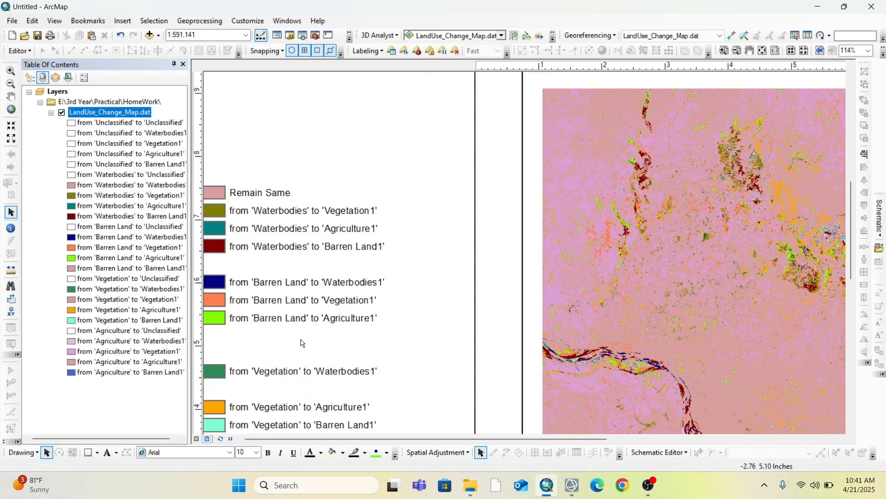
scroll(307, 334, "up", 2)
scroll(309, 334, "down", 4)
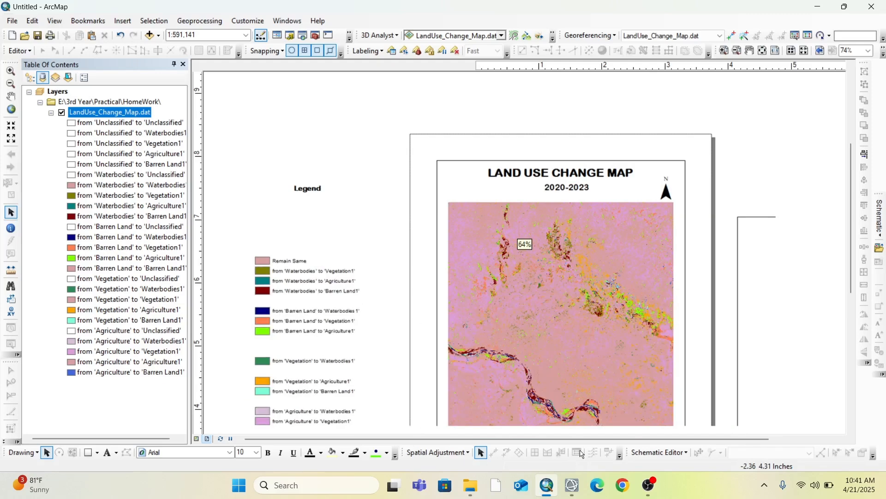
left_click_drag(853, 256, 853, 325)
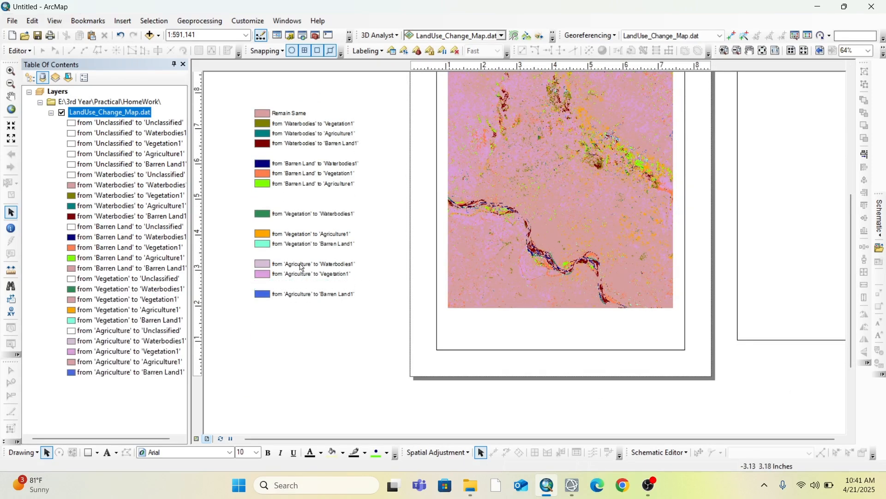
Ungroup the legend entry from 'Waterbodies' to 'Vegetation1' and change its label to "WA-VE"
scroll(307, 189, "up", 1)
scroll(312, 150, "down", 4)
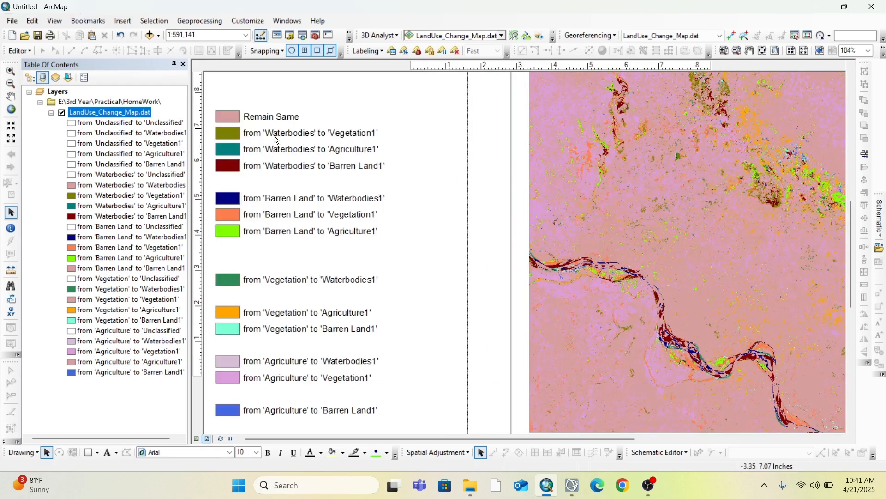
double_click(277, 140)
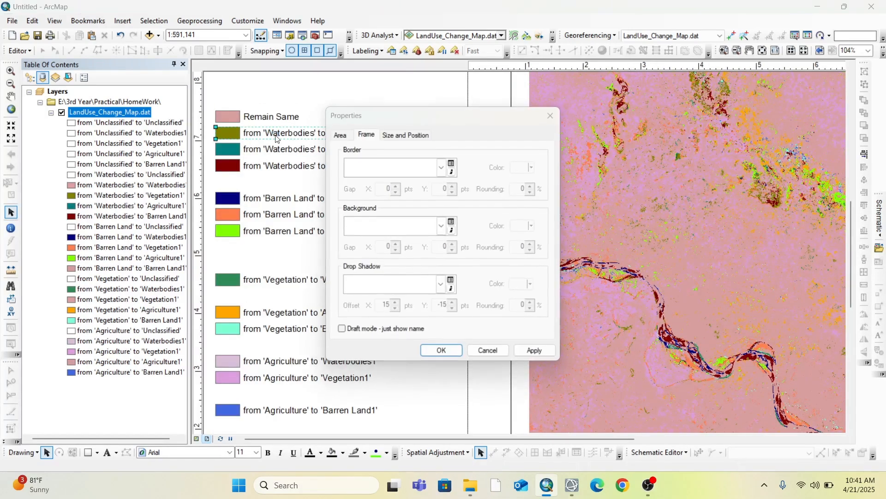
left_click(551, 116)
right_click(338, 139)
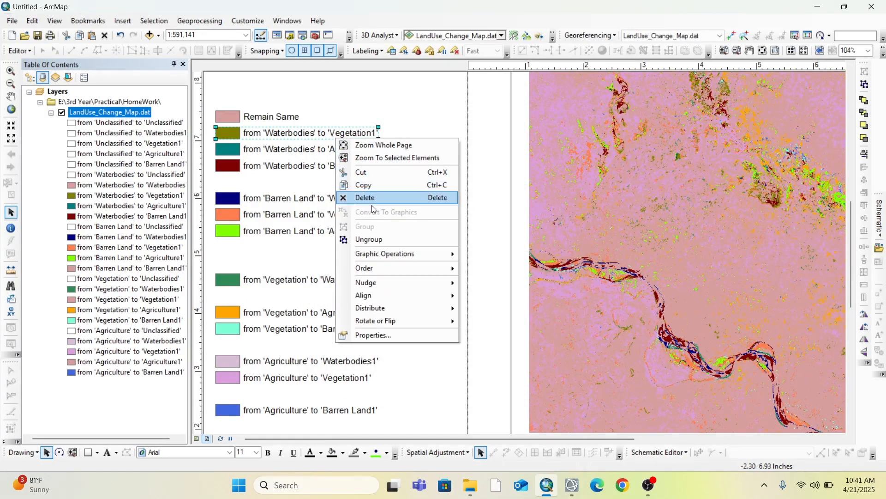
left_click(370, 239)
left_click(317, 130)
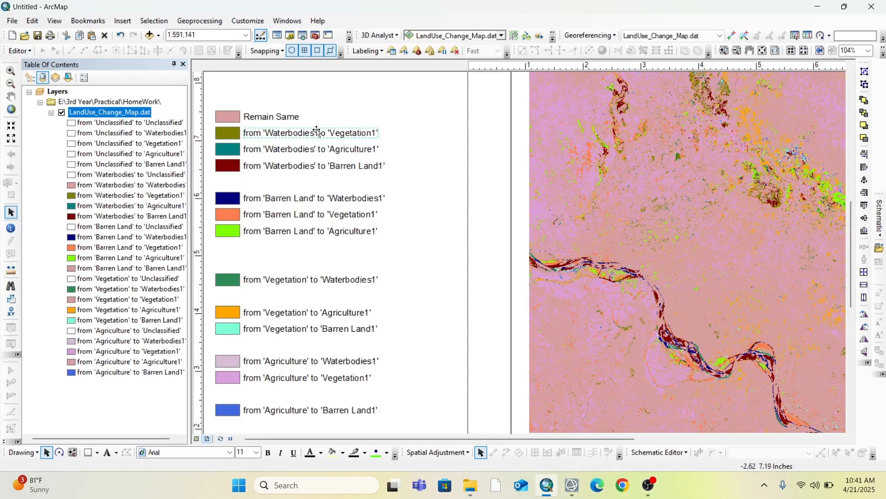
double_click(319, 135)
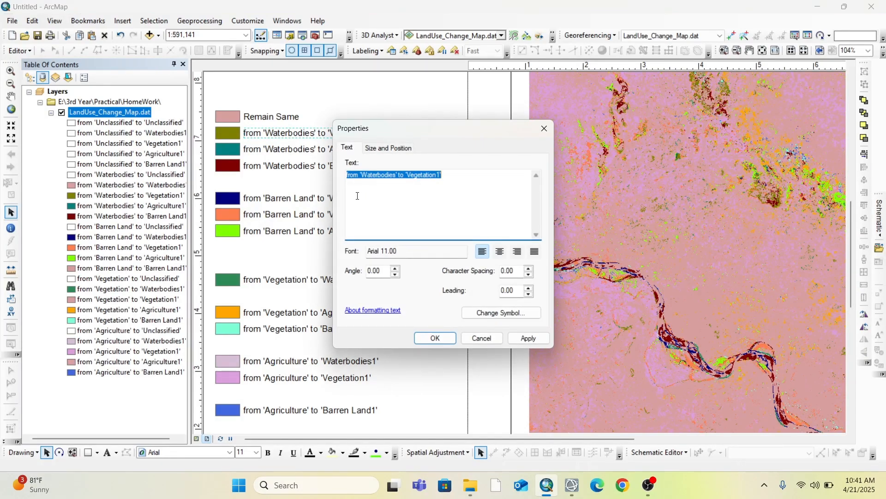
left_click_drag(460, 132, 583, 130)
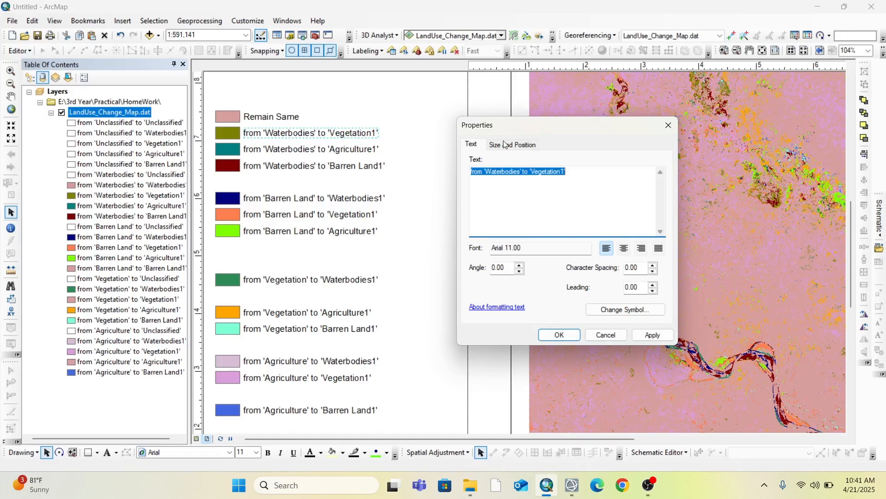
type("Wa")
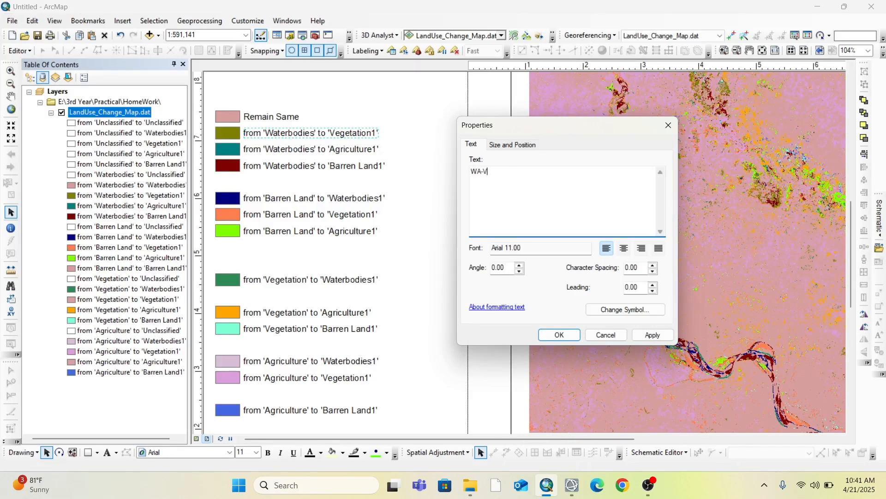
left_click(560, 336)
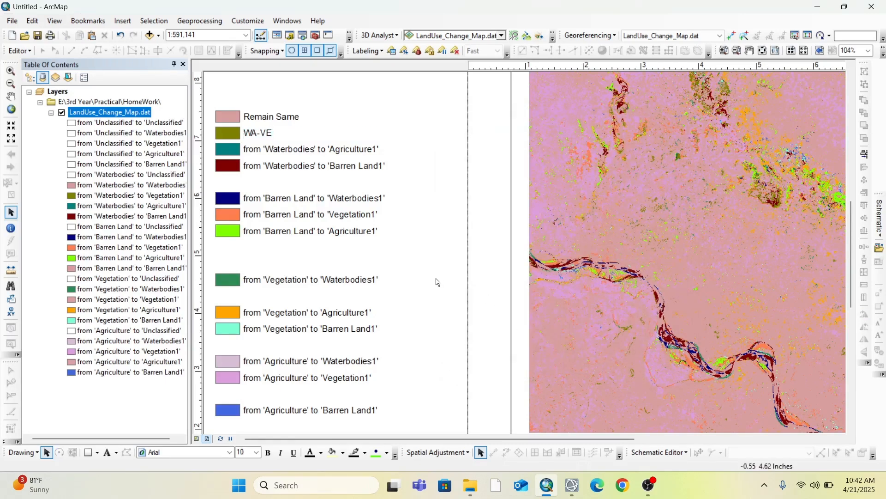
Ungroup the legend entries from 'Waterbodies' to 'Barren Land1' down through 'Agriculture' to 'Barren Land1' all at once
left_click_drag(352, 138, 375, 422)
scroll(375, 292, "down", 2)
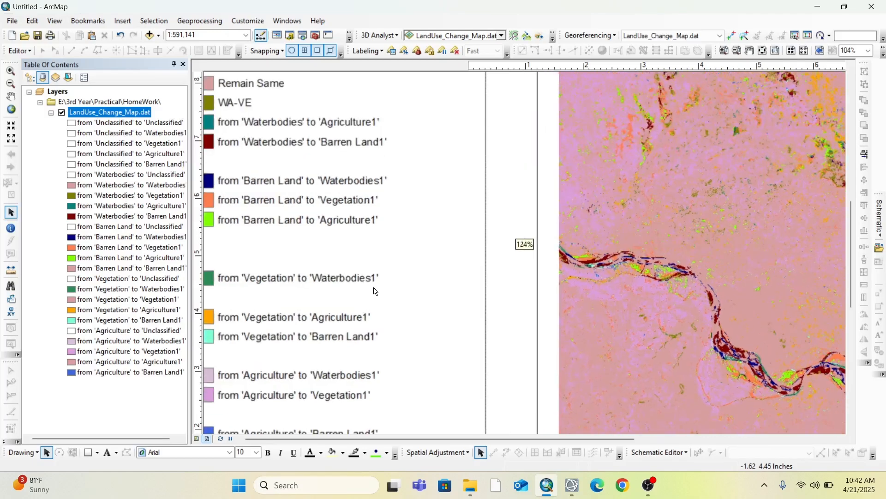
scroll(375, 291, "up", 4)
left_click(310, 175)
double_click(308, 174)
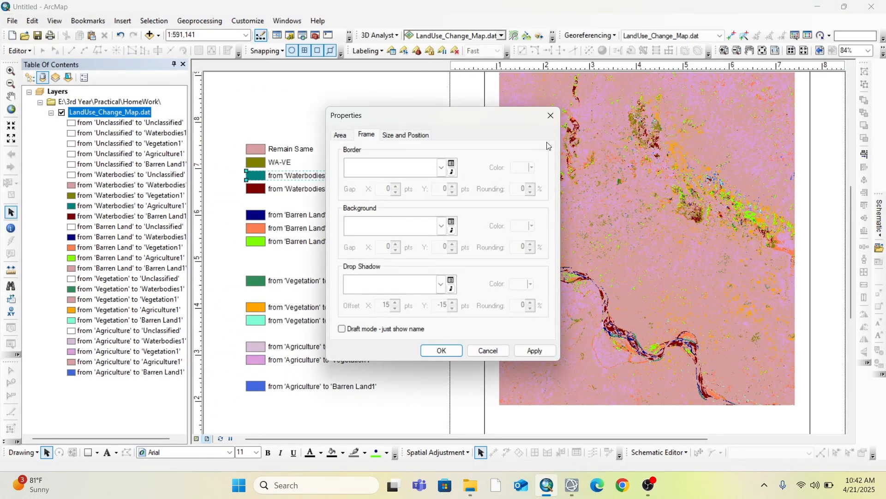
left_click(550, 116)
left_click_drag(232, 180, 386, 409)
right_click(287, 315)
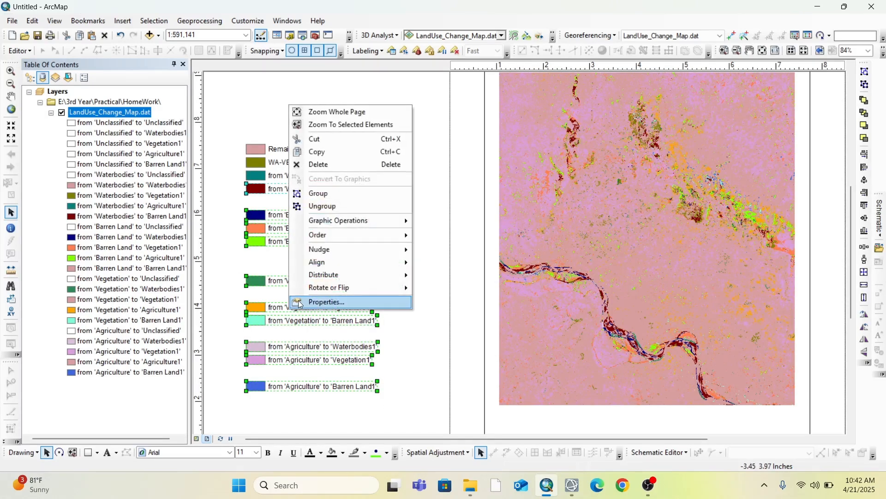
left_click(316, 206)
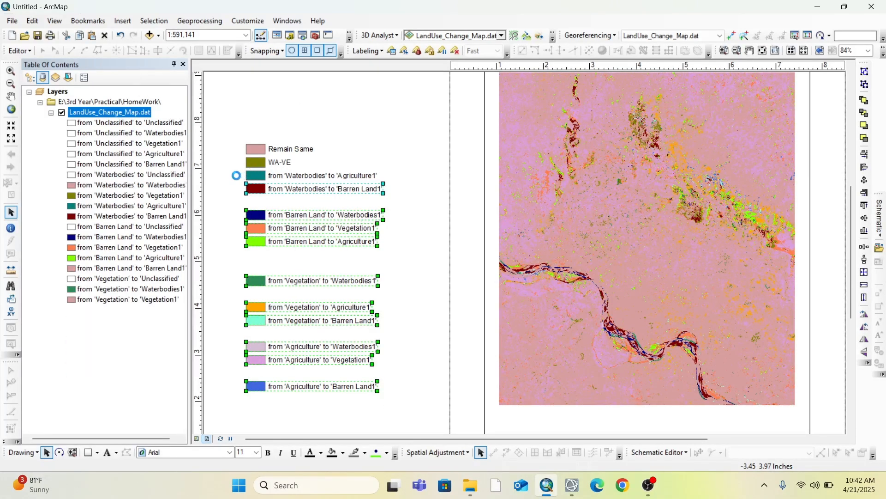
Ungroup the legend entry from 'Waterbodies' to 'Agriculture1' and change its label to "WA-AG"
left_click(296, 180)
right_click(296, 177)
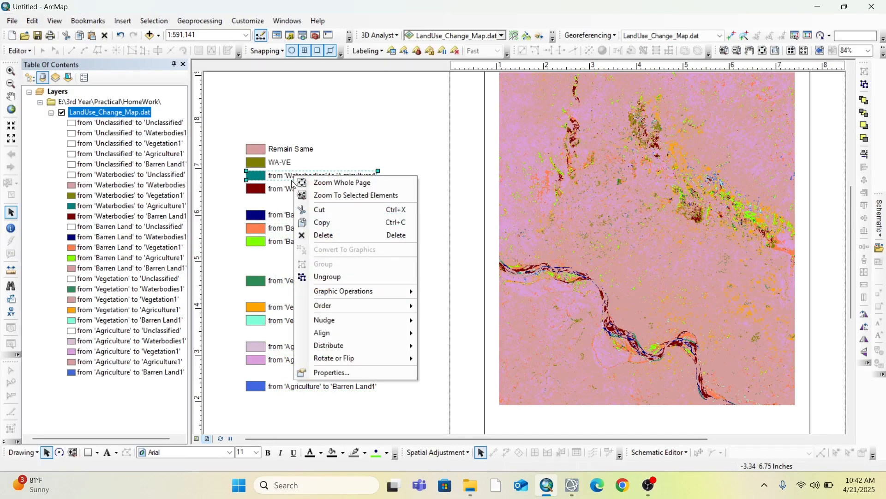
left_click(344, 278)
double_click(348, 179)
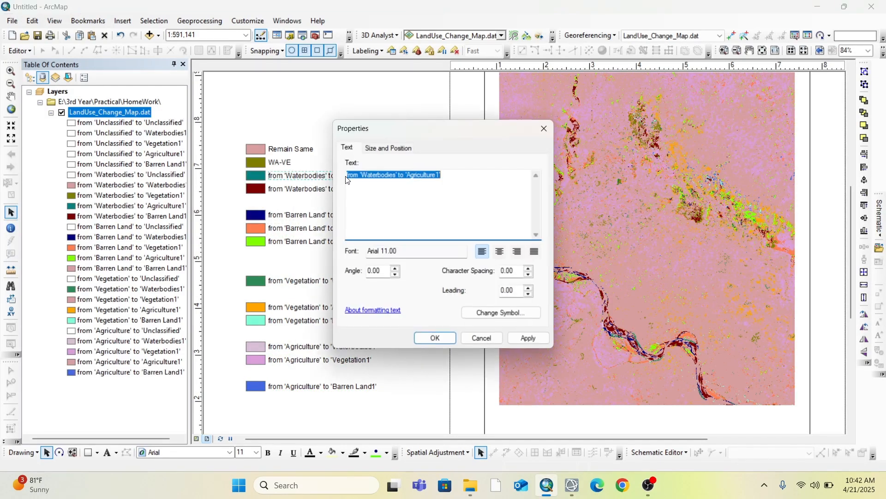
type("W")
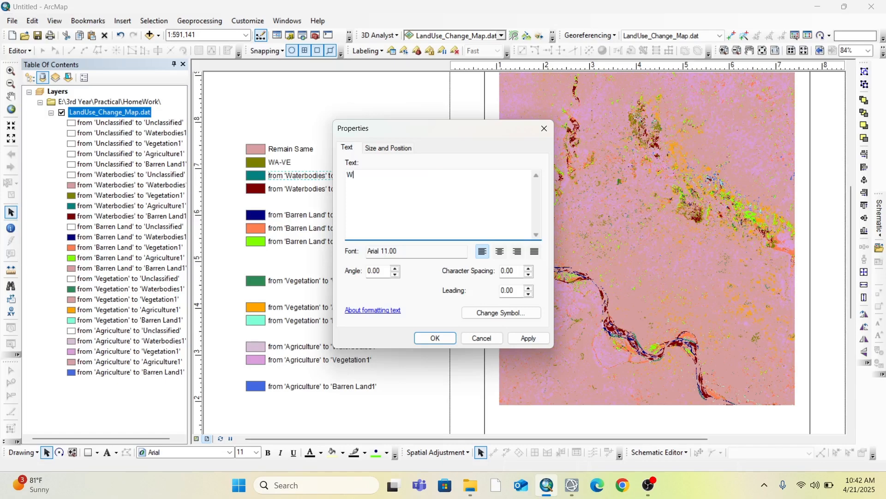
type("A-")
left_click_drag(369, 132, 466, 129)
type("AG")
left_click(536, 335)
Change the label of the legend entry from 'Waterbodies' to 'Barren Land1' to "WA-BA"
double_click(339, 188)
type("WA")
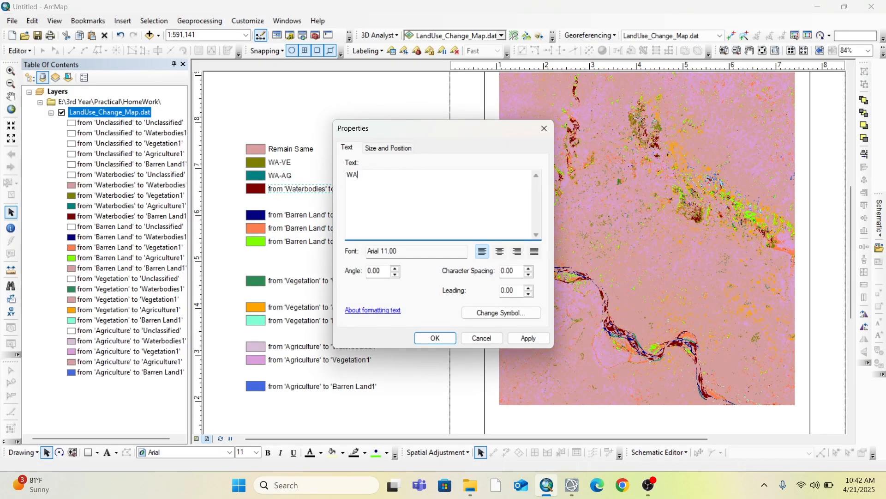
left_click_drag(440, 130, 552, 139)
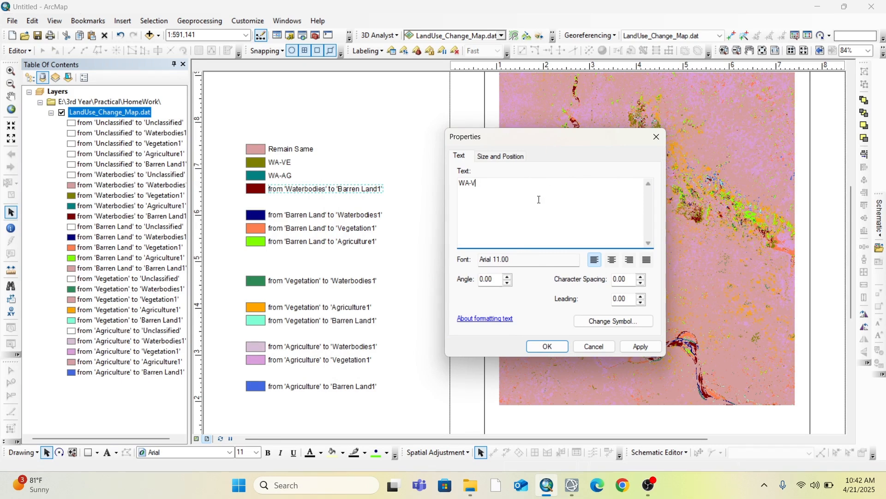
left_click(548, 346)
Relabel the three legend entries starting from 'Barren Land' as "BA-WA", "BA-VE" and "BA-AG"
double_click(323, 215)
type("BA-WA")
left_click(436, 338)
double_click(323, 228)
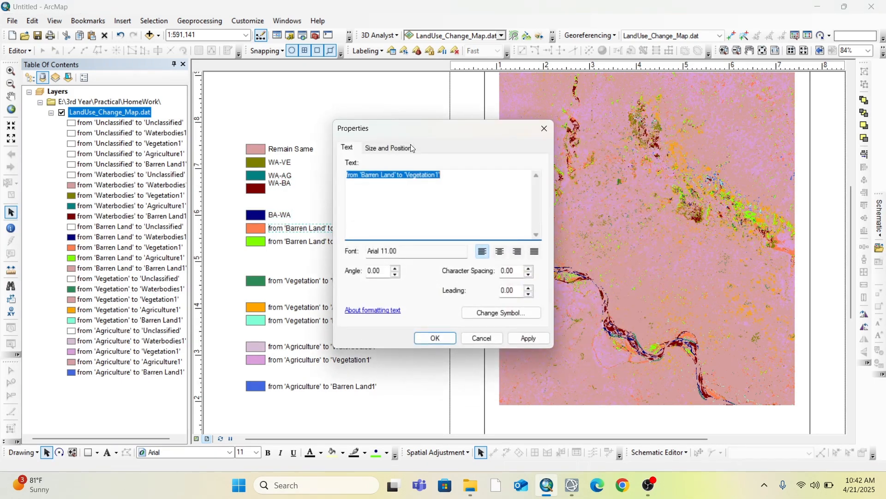
left_click_drag(415, 128, 602, 119)
type("BA-VE")
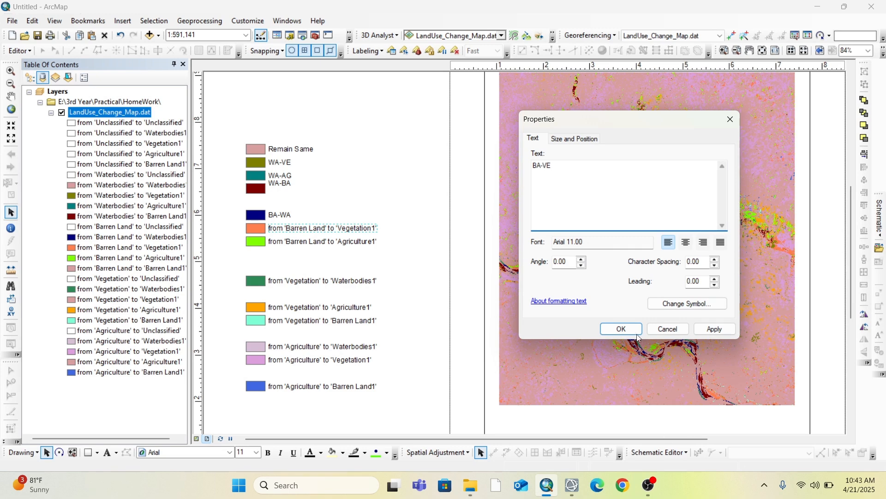
left_click(638, 335)
double_click(323, 242)
left_click_drag(392, 122, 498, 130)
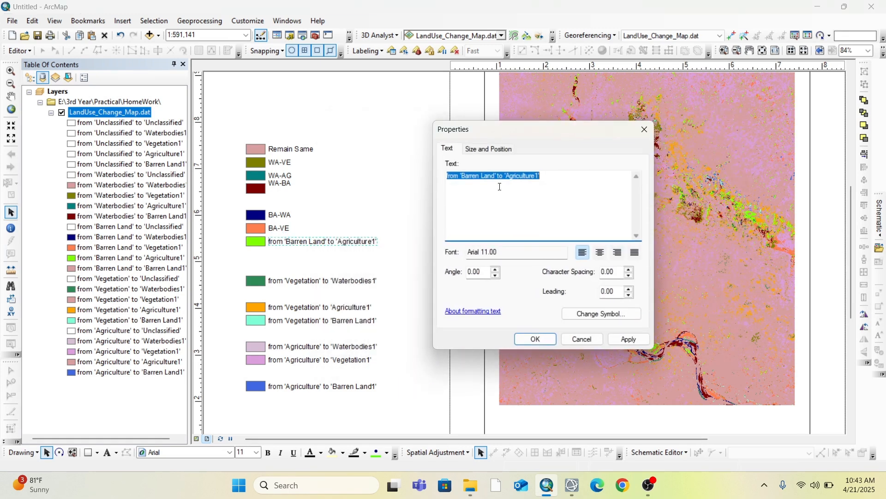
type("BA-AG")
left_click(536, 339)
Relabel the three legend entries starting from 'Vegetation' as "VE-WA", "VE-AG" and "VE-BA"
double_click(323, 281)
left_click_drag(428, 133, 582, 130)
type("VE-WA")
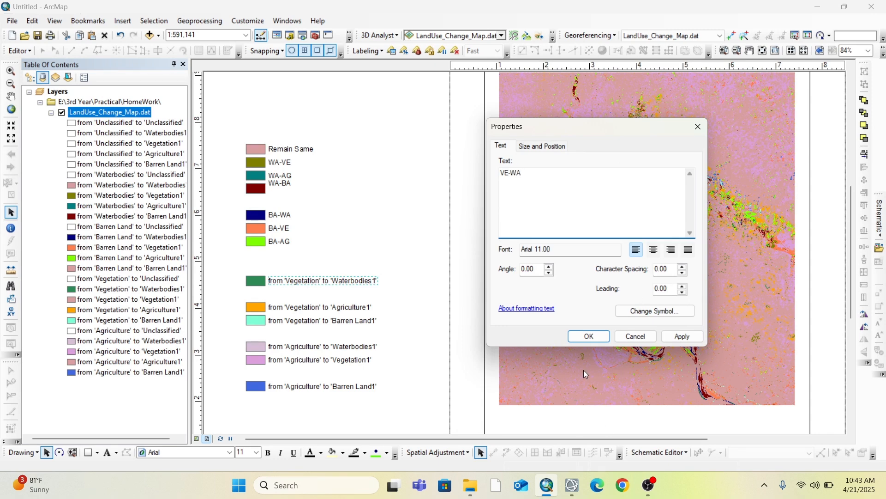
left_click(589, 335)
double_click(326, 308)
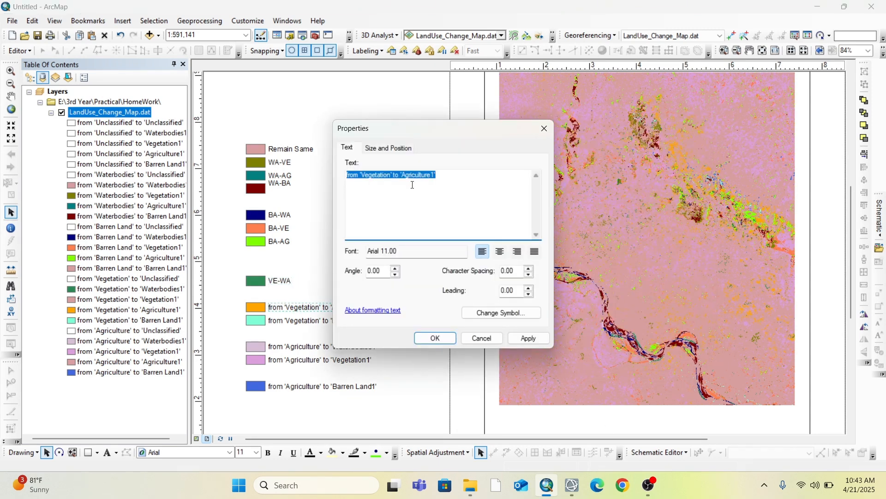
type("VE-AG")
left_click(435, 339)
double_click(300, 320)
type("VE")
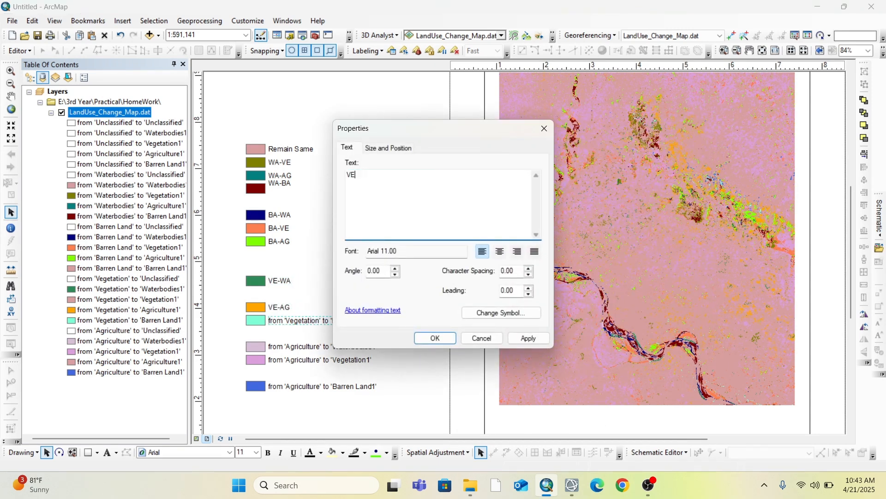
type("-BA")
left_click(436, 338)
Relabel the three legend entries starting from 'Agriculture' as "AG-WA", "AG-VE" and "AG-BA"
double_click(315, 343)
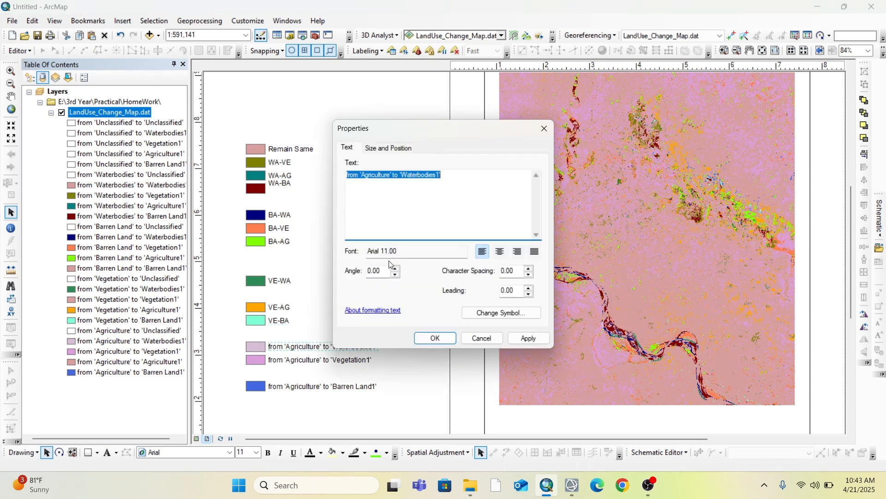
type("AG-")
left_click(435, 338)
double_click(319, 360)
type("AG")
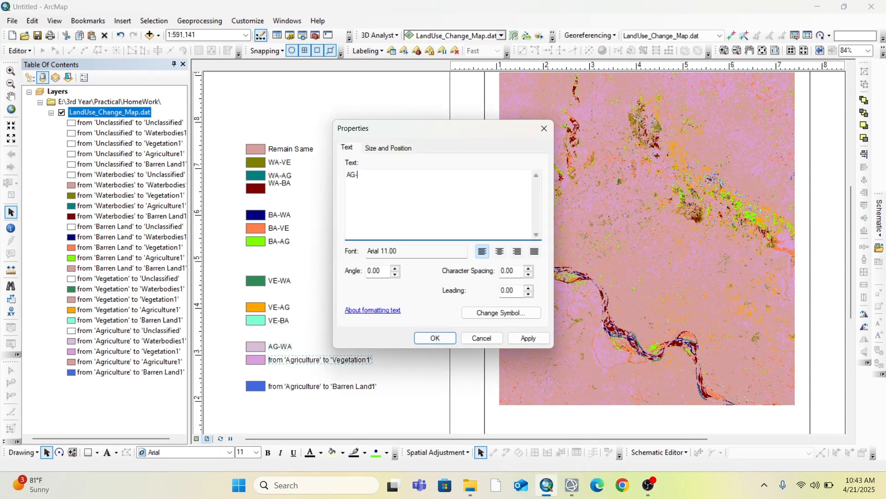
left_click(436, 338)
double_click(322, 386)
type("A")
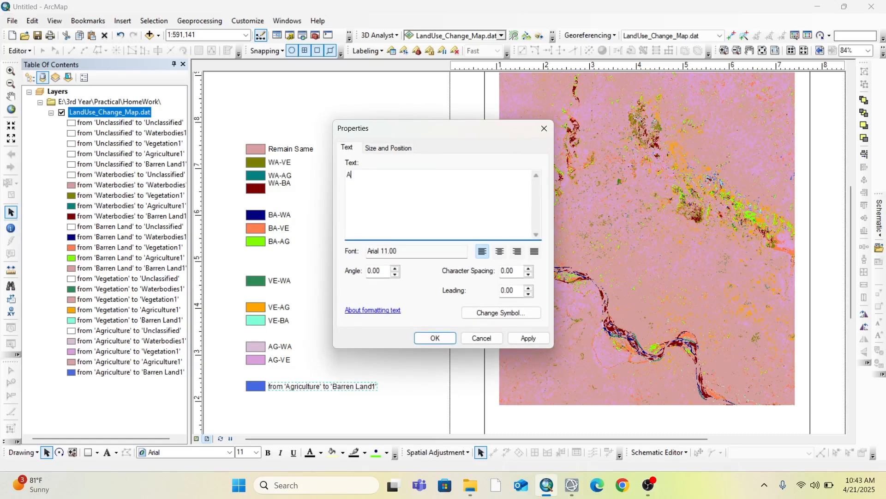
type("G-BA")
left_click(435, 338)
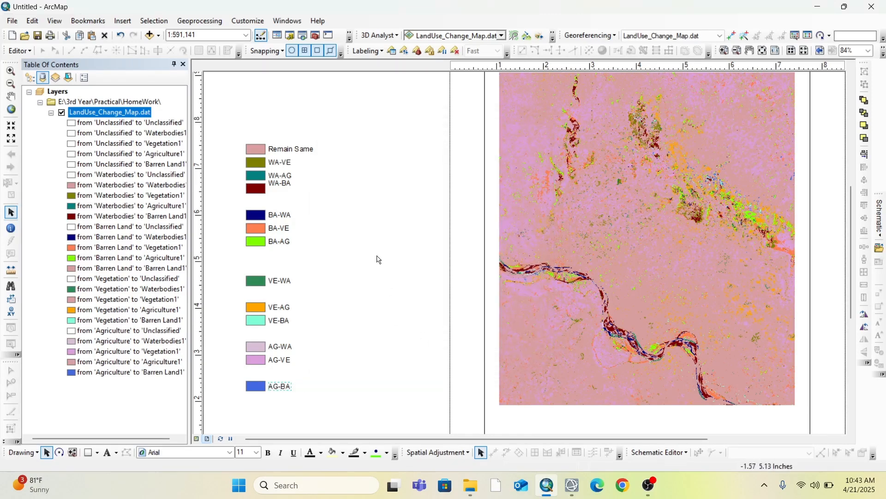
Group the BA-WA, BA-VE and BA-AG legend entries and move them into a second column beside the Remain Same entry
left_click_drag(230, 132, 341, 408)
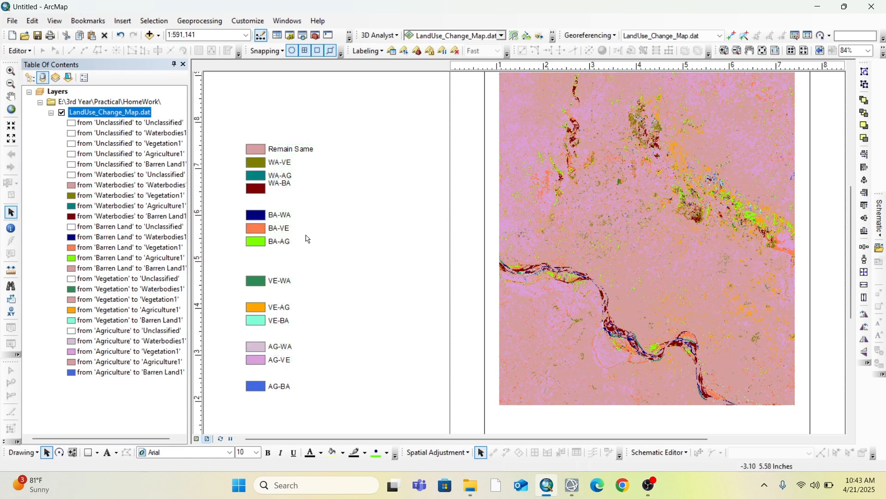
left_click_drag(223, 207, 314, 262)
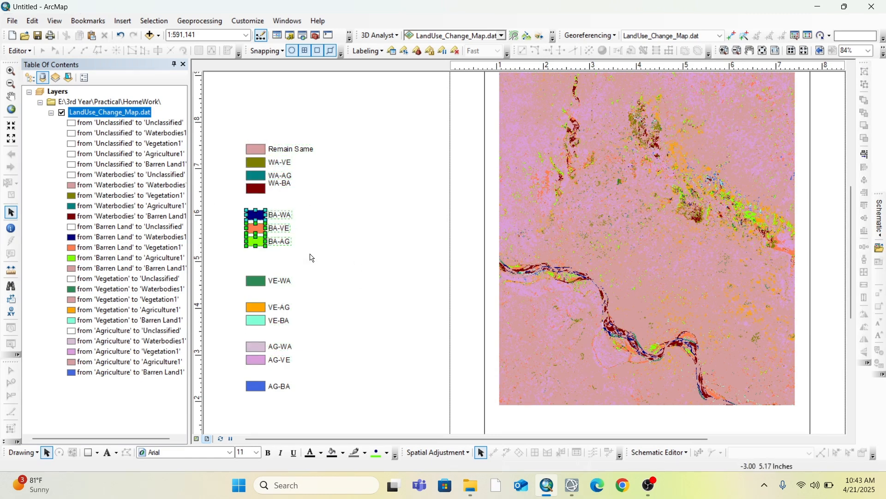
right_click(279, 234)
left_click(339, 321)
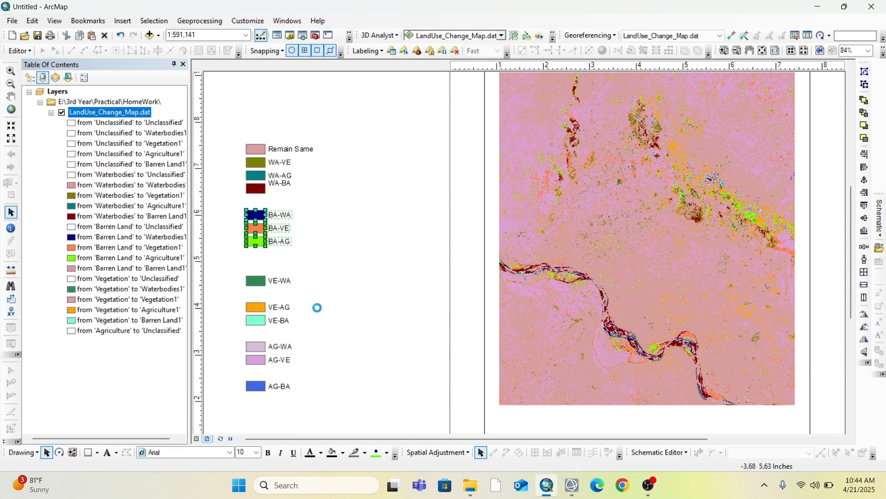
left_click_drag(269, 229, 358, 164)
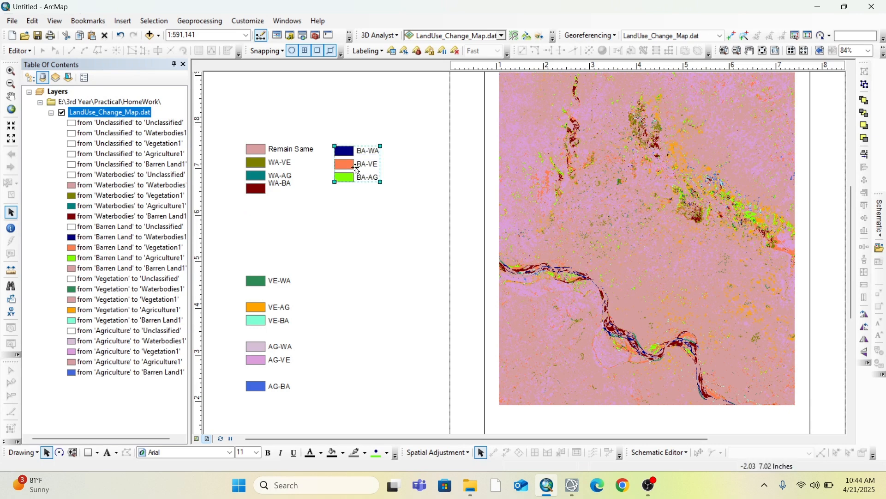
Group the VE-WA swatch with its label and nudge it down to sit directly above the VE-AG entry
left_click_drag(234, 272, 296, 289)
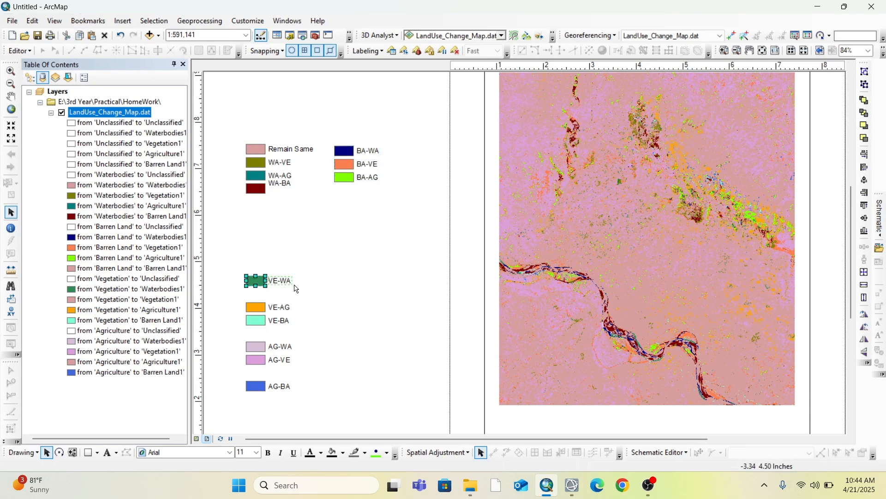
right_click(280, 284)
left_click(308, 164)
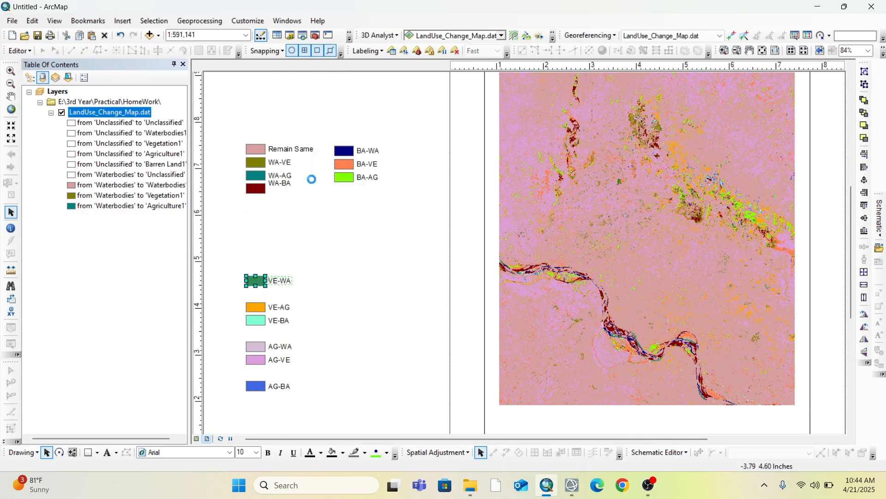
key("Down")
key("Down")
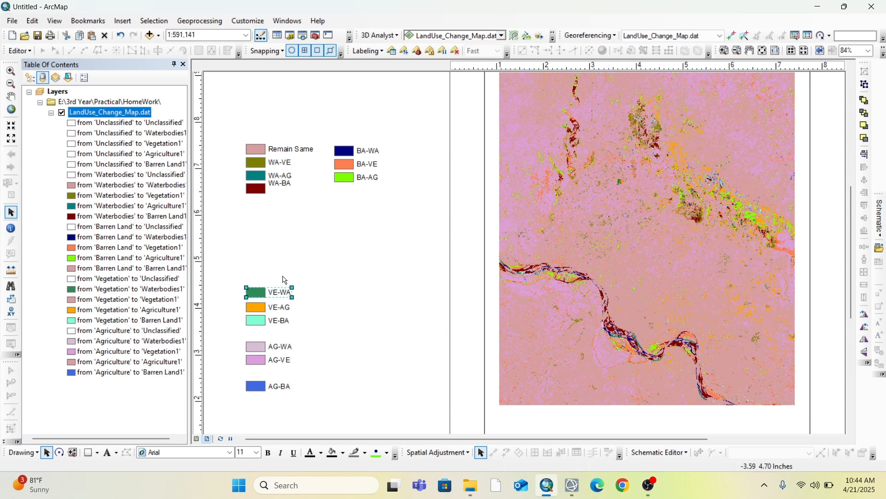
left_click(280, 269)
left_click(275, 292)
left_click(303, 271)
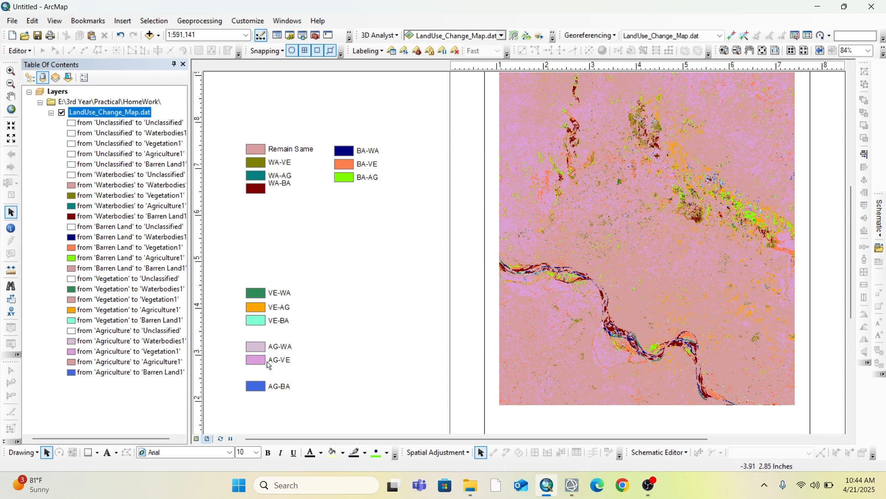
Group the AG-BA swatch with its label and move it into the second legend column directly below BA-AG
left_click(275, 390)
right_click(274, 391)
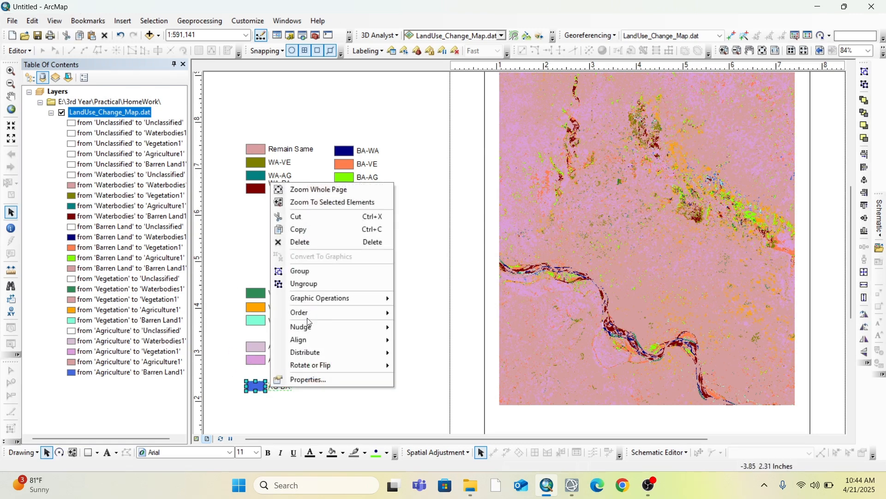
left_click(295, 271)
double_click(271, 382)
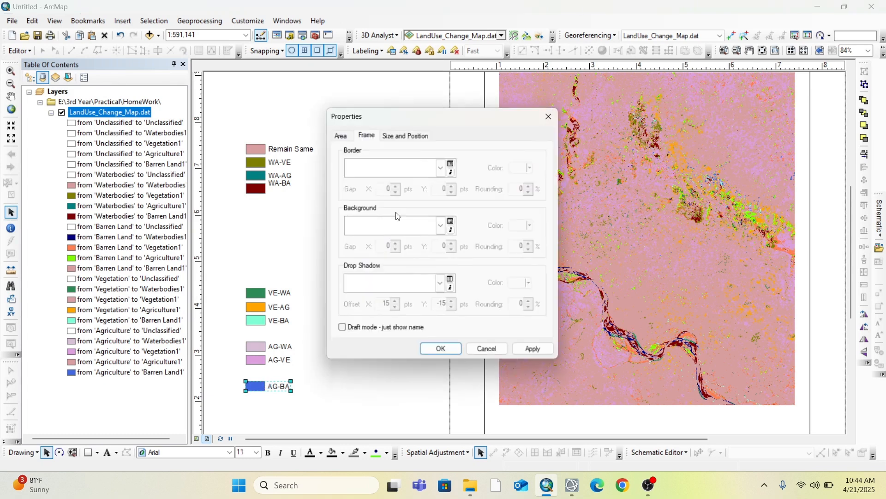
left_click(437, 354)
left_click_drag(277, 389, 367, 194)
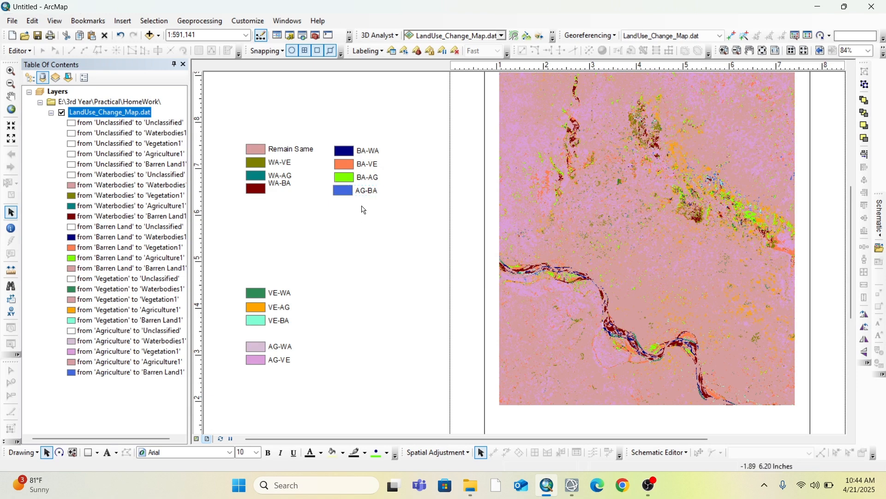
left_click(363, 217)
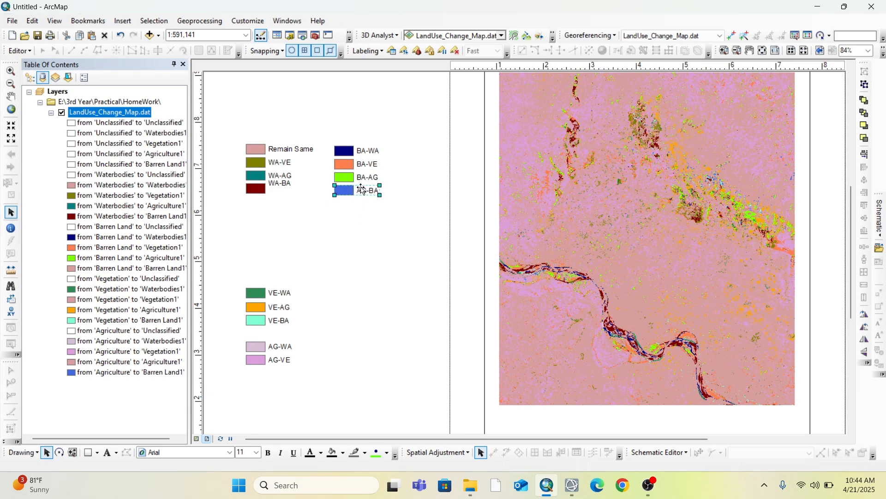
Group the VE-WA, VE-AG and VE-BA legend entries and move them up directly below the WA-BA entry
left_click(257, 296)
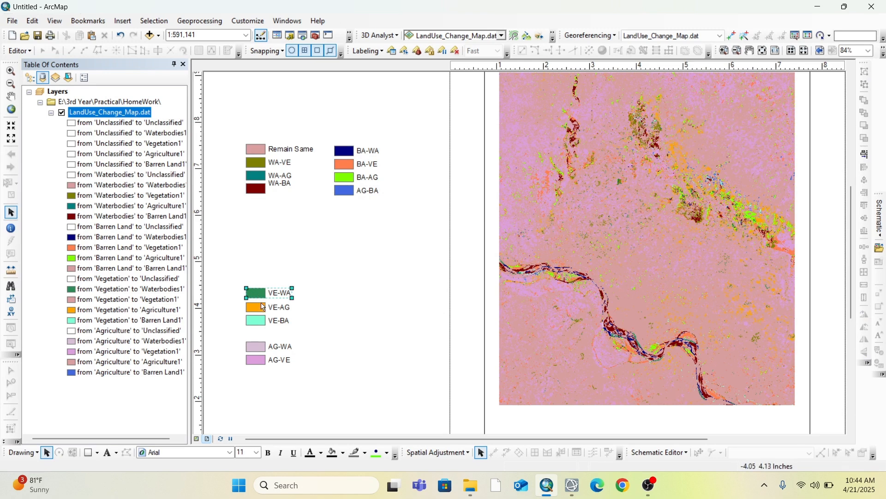
left_click(312, 257)
left_click_drag(221, 274, 304, 335)
right_click(277, 294)
left_click(308, 179)
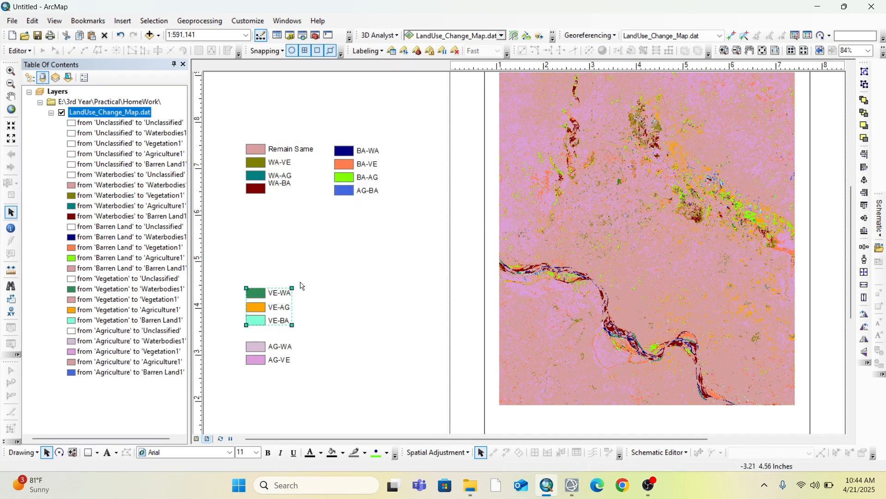
left_click_drag(276, 300, 279, 271)
left_click_drag(272, 305, 273, 218)
Group the AG-WA and AG-VE legend entries and align them below AG-BA in the second column
left_click_drag(227, 327, 323, 392)
right_click(276, 353)
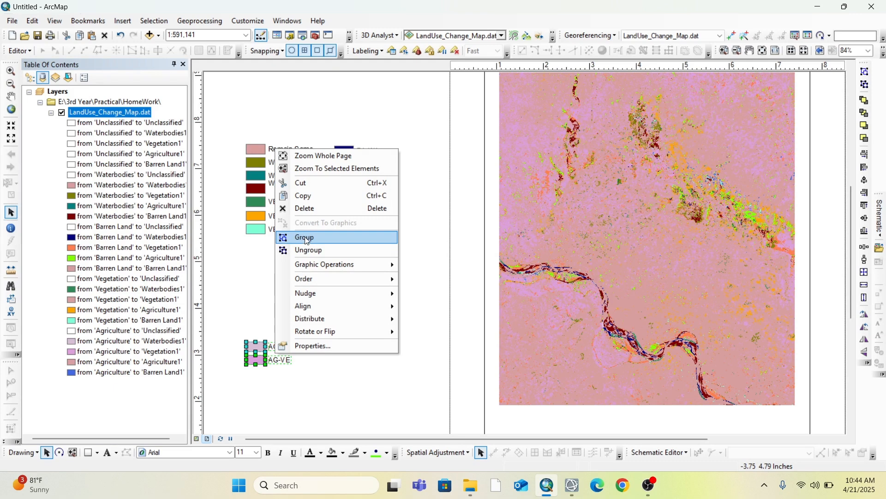
left_click(306, 236)
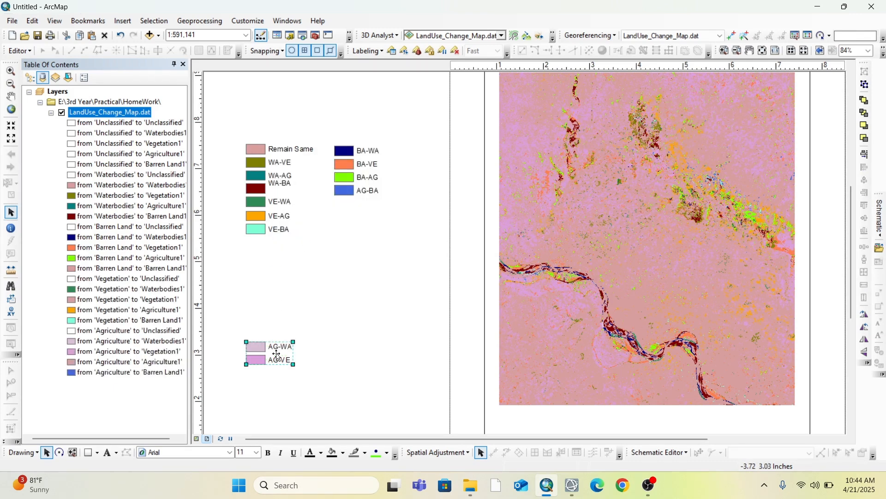
left_click_drag(267, 362, 355, 223)
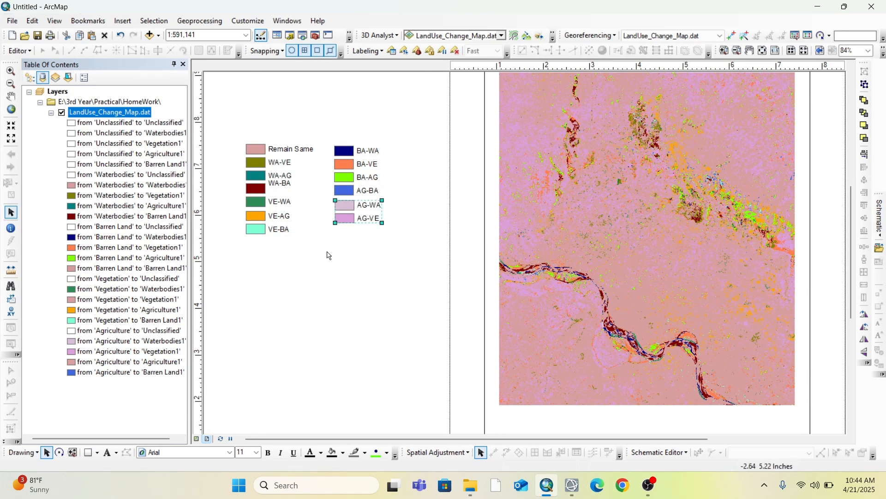
key("Left")
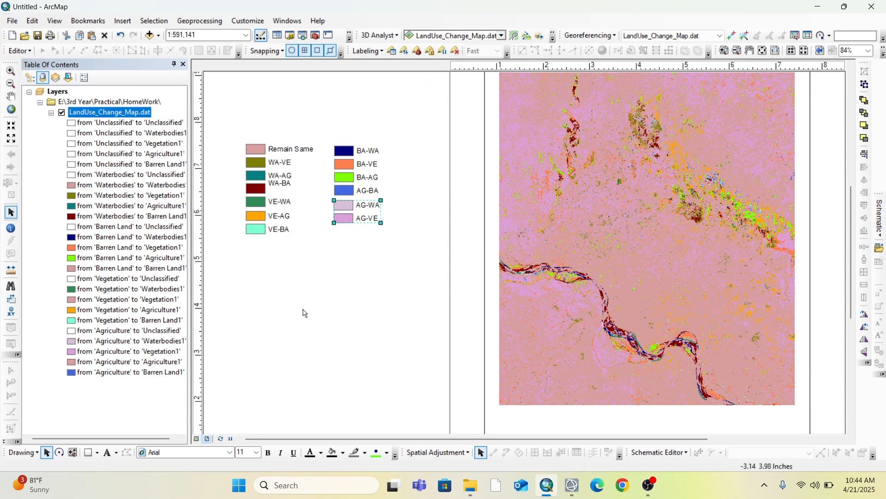
Move the Legend title down to sit directly above the two columns of legend entries
scroll(353, 292, "down", 3)
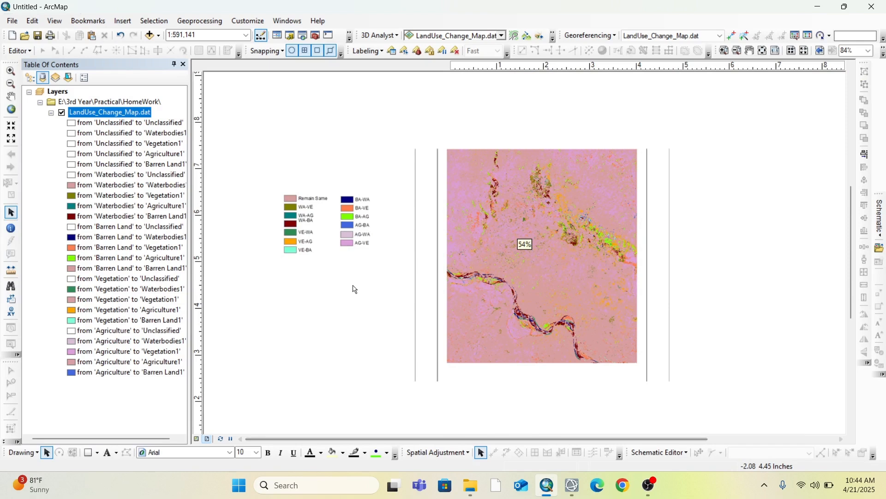
scroll(354, 289, "down", 1)
left_click(702, 215)
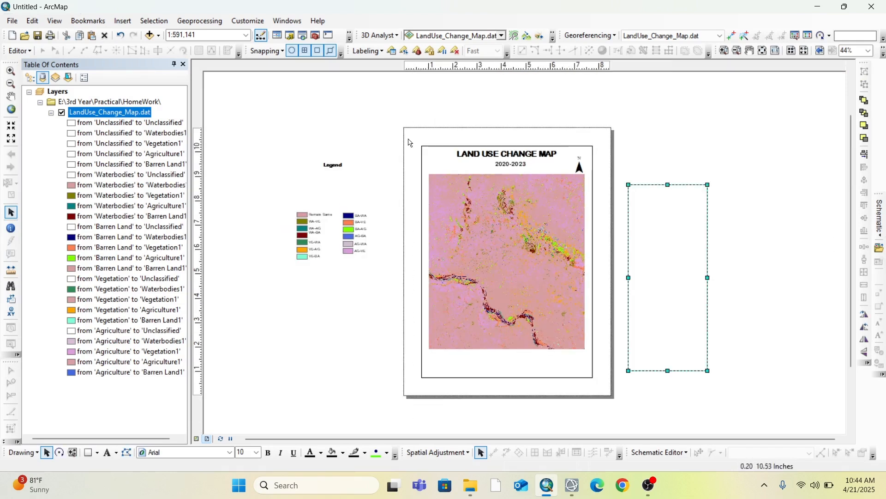
left_click(332, 167)
left_click_drag(332, 166, 335, 203)
Move the empty legend frame over the title and entries and resize it to fit closely around them
left_click_drag(698, 239, 367, 240)
left_click_drag(327, 370, 352, 265)
left_click_drag(330, 186, 330, 200)
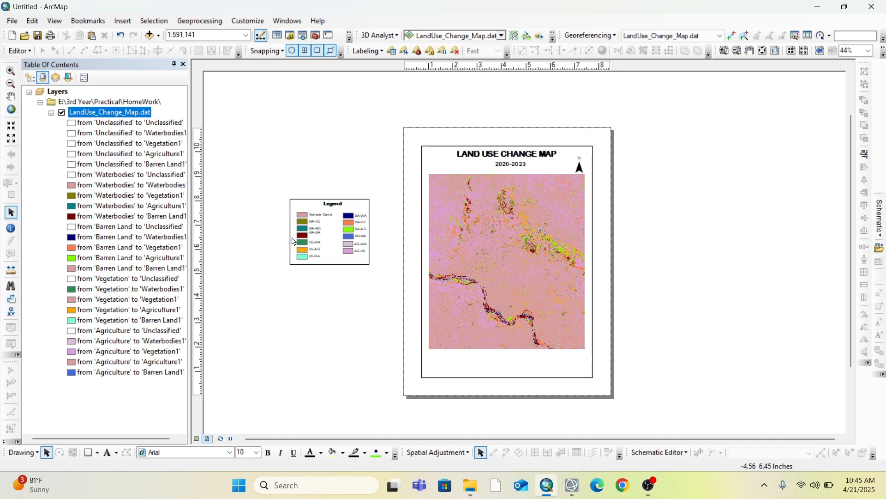
left_click_drag(293, 231, 297, 231)
left_click(264, 261)
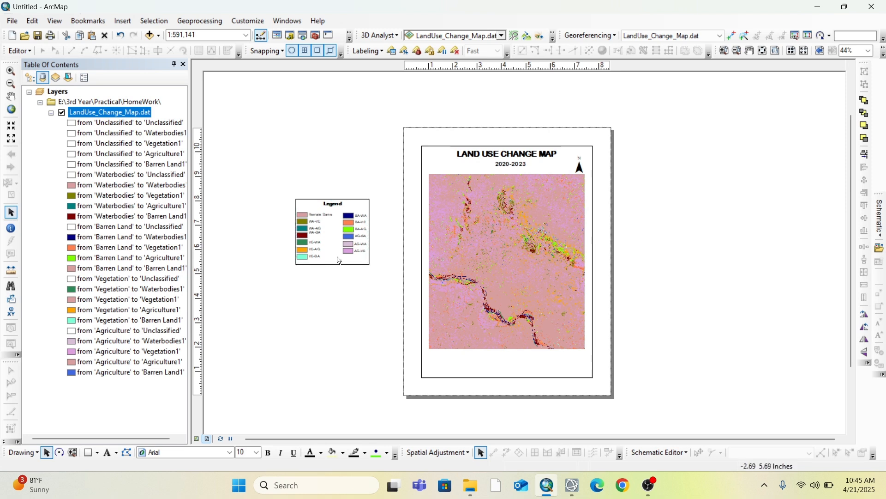
left_click(369, 230)
left_click(372, 252)
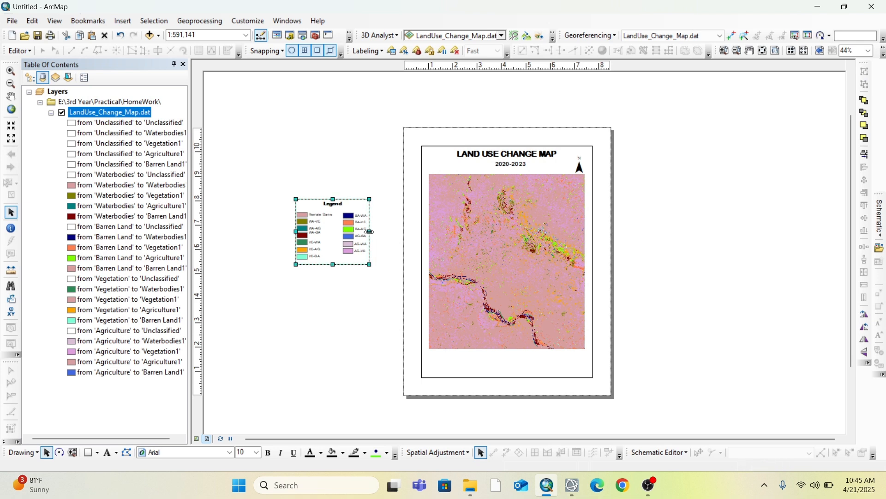
left_click_drag(335, 266, 335, 262)
Group the legend frame, title and entries and move the group onto the page's lower-left area
left_click(307, 280)
left_click_drag(272, 176, 365, 284)
right_click(343, 237)
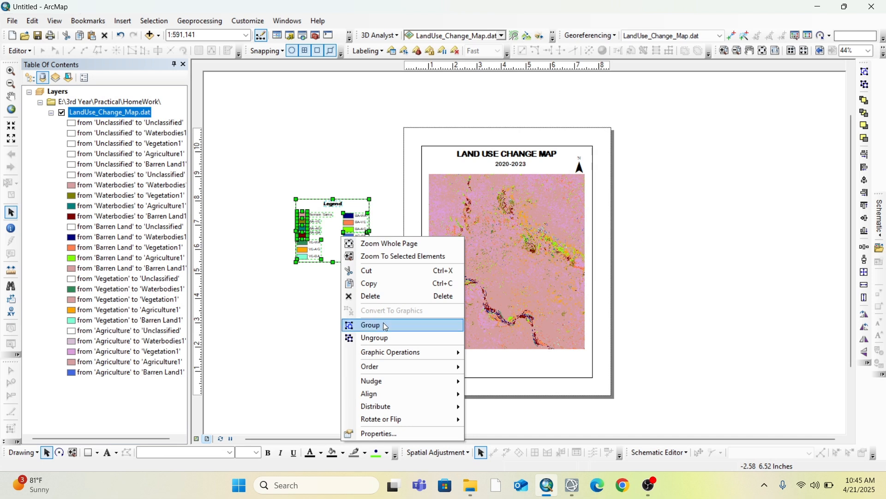
left_click(384, 325)
left_click_drag(318, 243, 453, 364)
Zoom the data frame out to 1:750,000 and pan the map up so it clears the legend
left_click(502, 265)
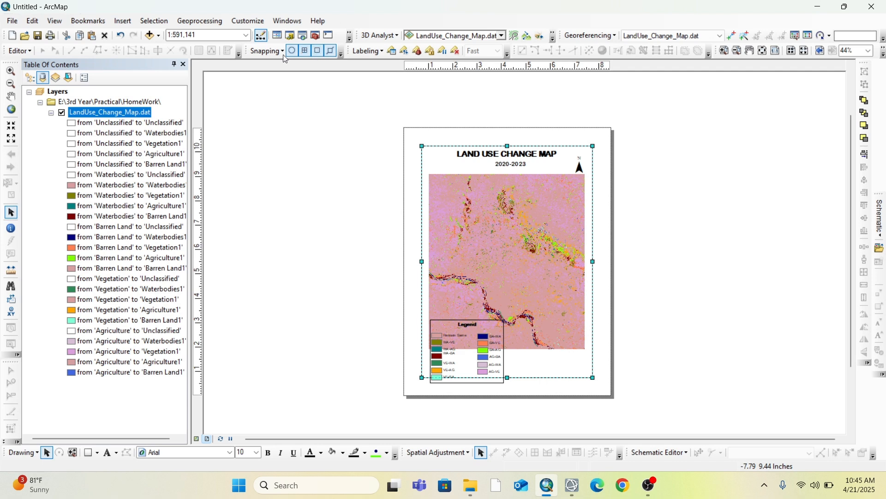
left_click(11, 83)
left_click(509, 265)
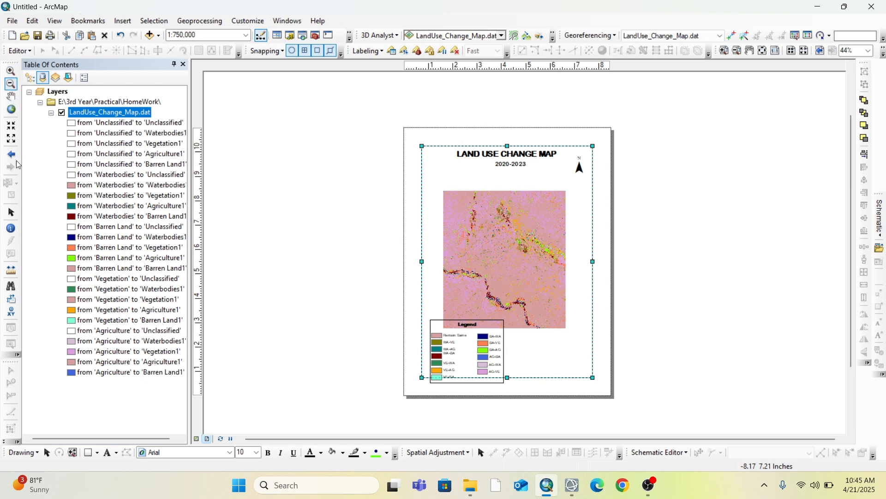
left_click(10, 213)
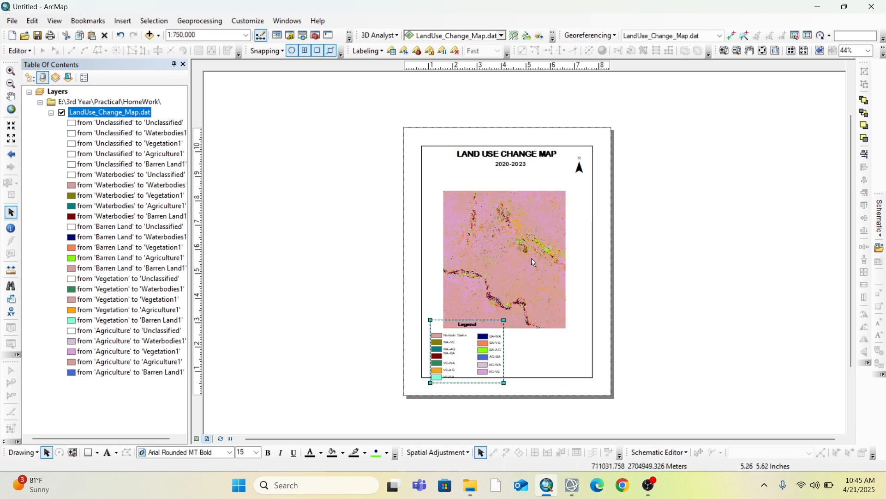
left_click(11, 96)
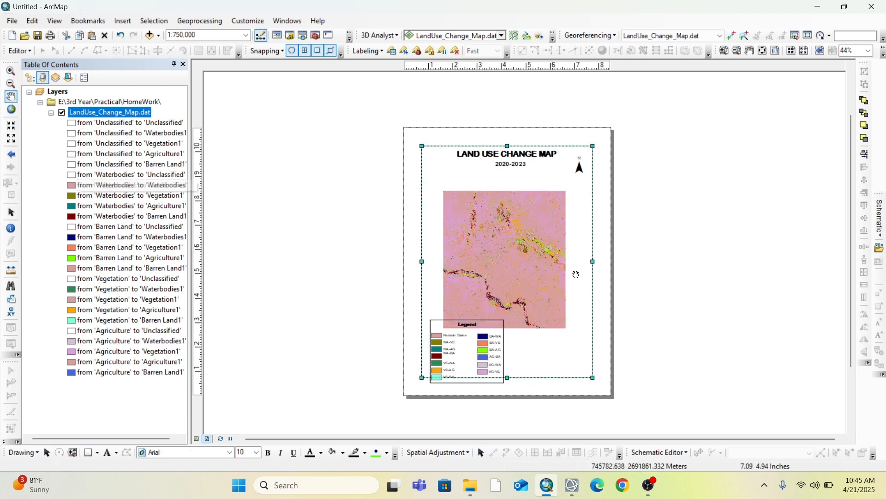
left_click_drag(492, 249, 487, 227)
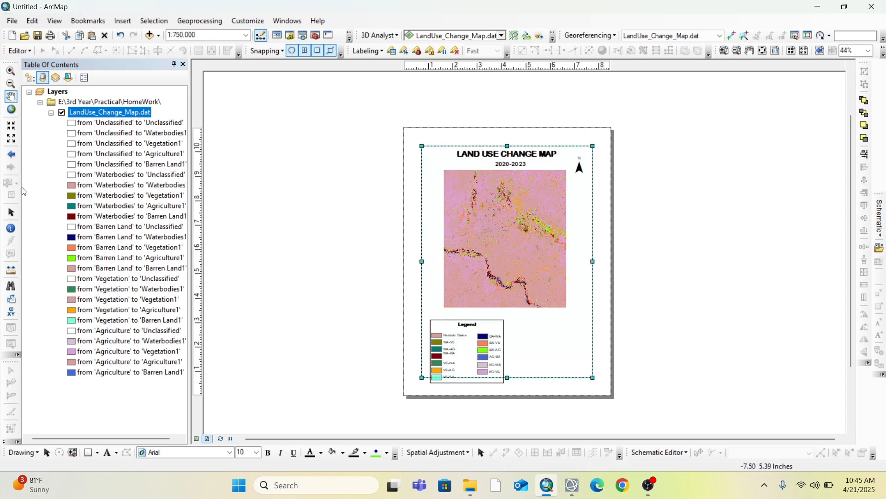
Shrink the grouped legend and place it inside the neatline beneath the map's lower-right corner
left_click(11, 212)
left_click(480, 349)
left_click_drag(480, 349, 494, 328)
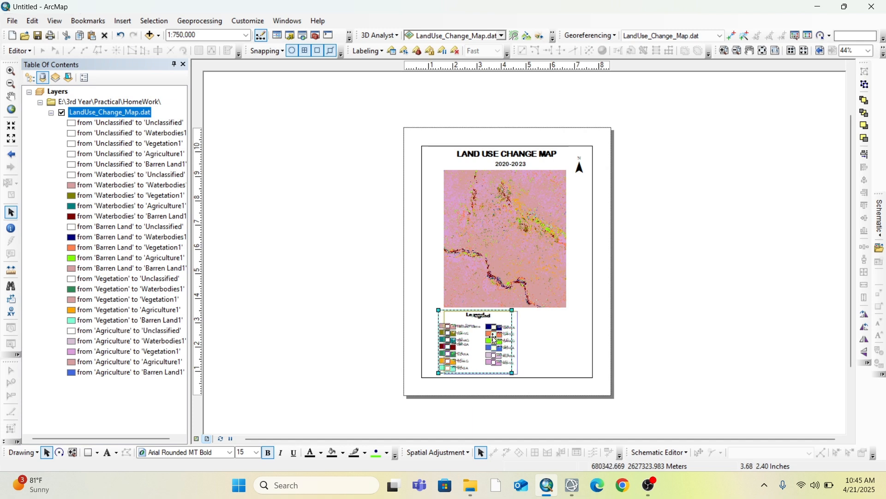
left_click(377, 337)
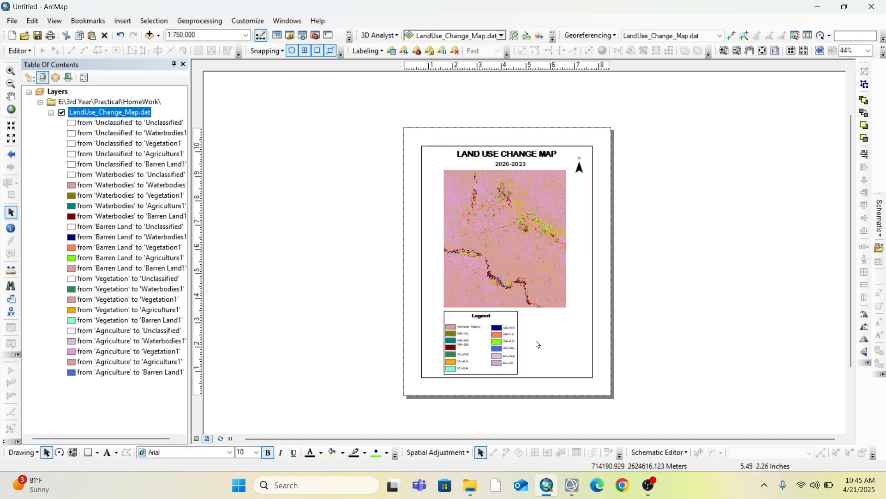
left_click(515, 367)
left_click_drag(513, 363, 543, 343)
left_click(311, 125)
Insert a Stepped Scale Line Metric scale bar and place it beneath the map beside the legend
left_click(121, 27)
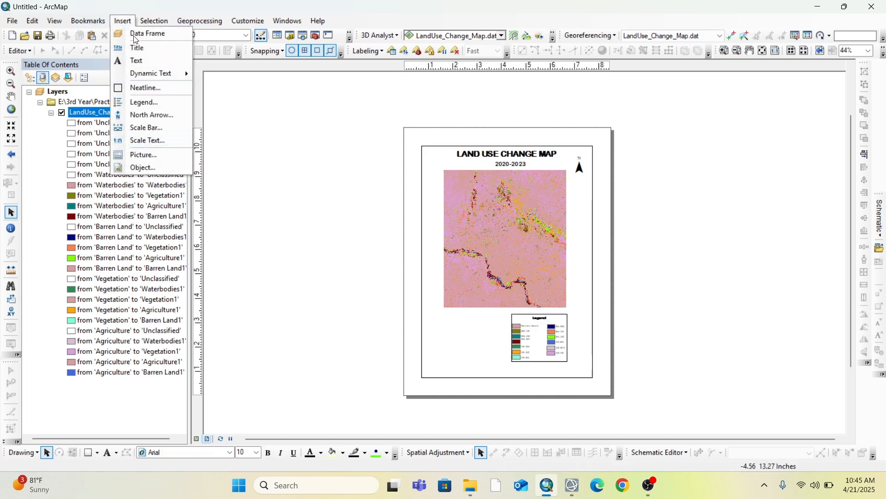
left_click(153, 134)
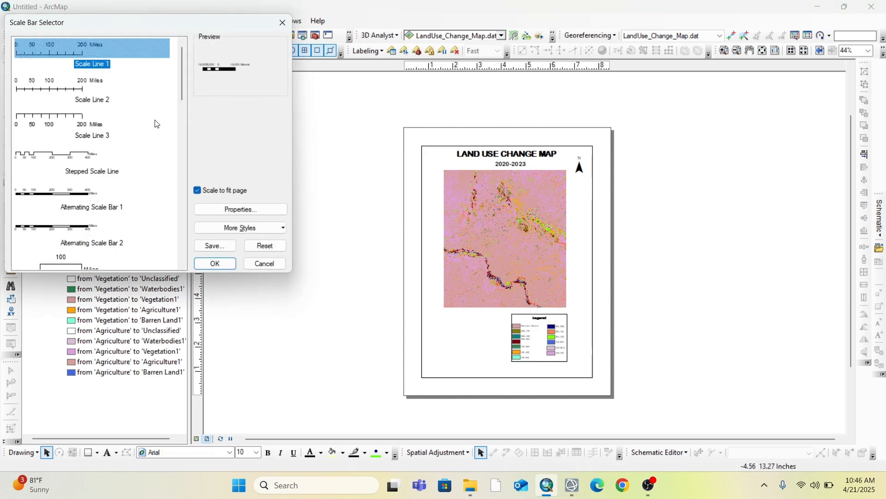
scroll(62, 210, "down", 7)
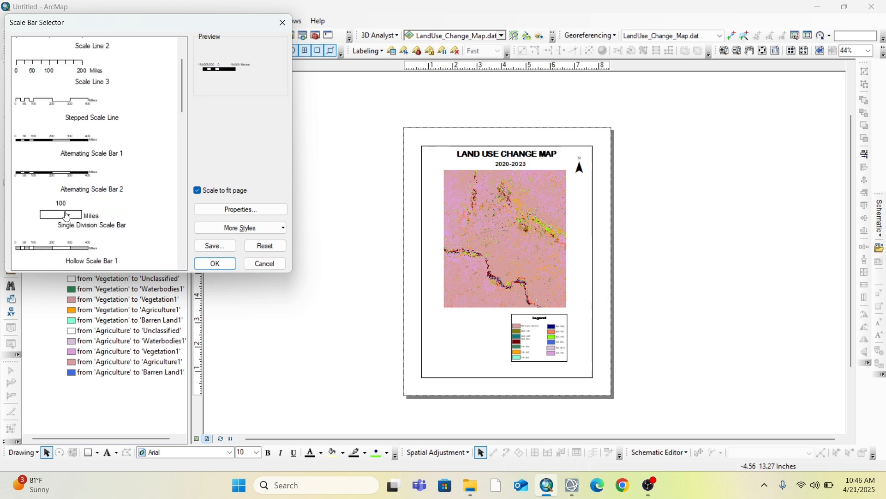
scroll(62, 211, "down", 4)
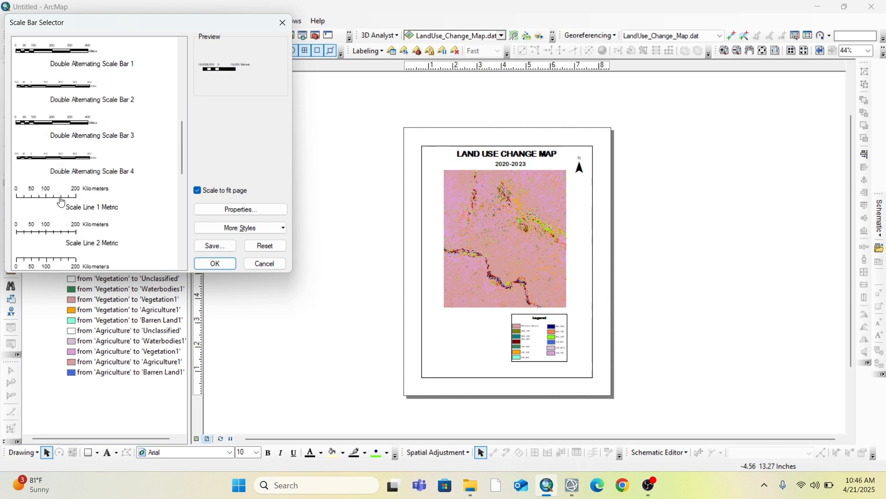
left_click(49, 243)
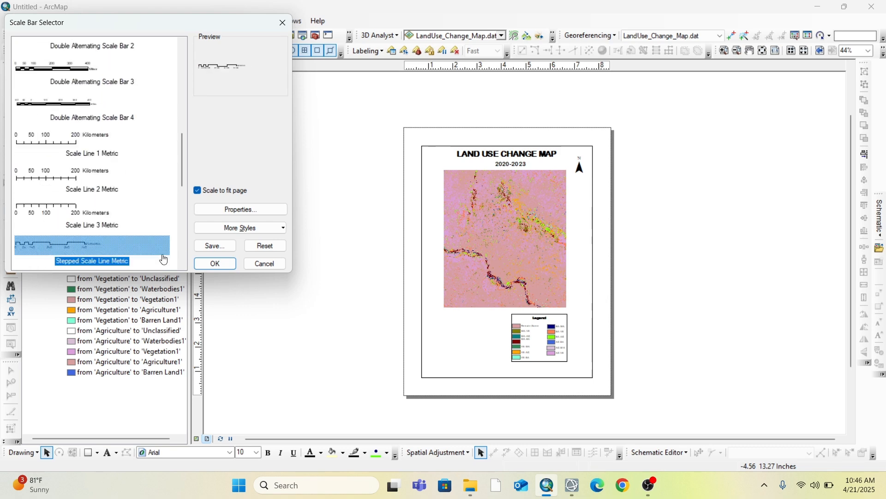
left_click(216, 264)
left_click_drag(522, 250, 485, 338)
left_click(482, 341)
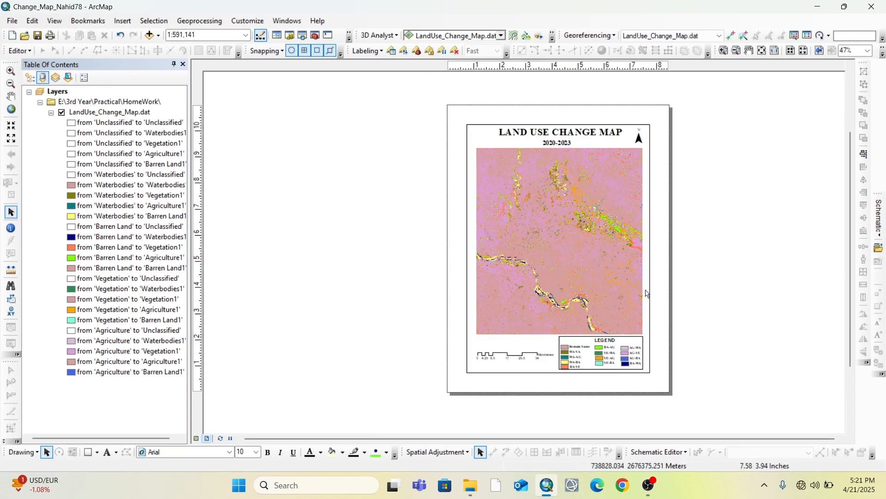
Start a new reference grid for the data frame as a graticule of meridians and parallels named Graticule
left_click(645, 290)
right_click(650, 281)
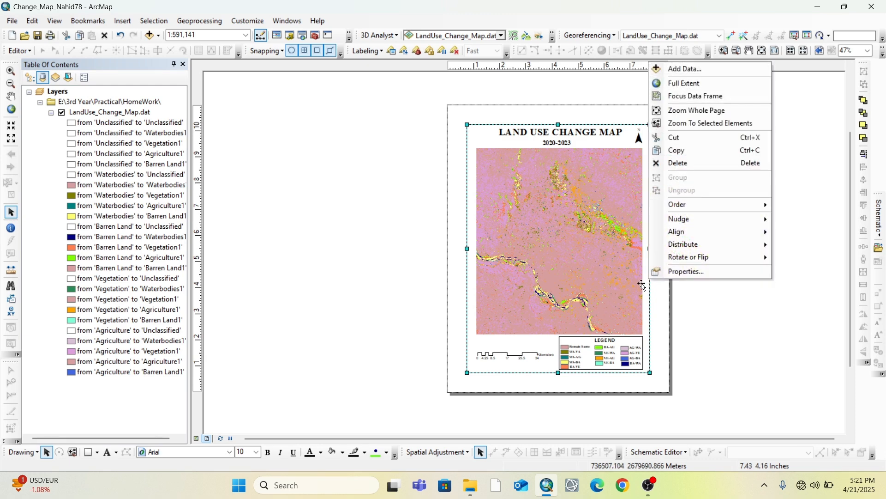
left_click(682, 273)
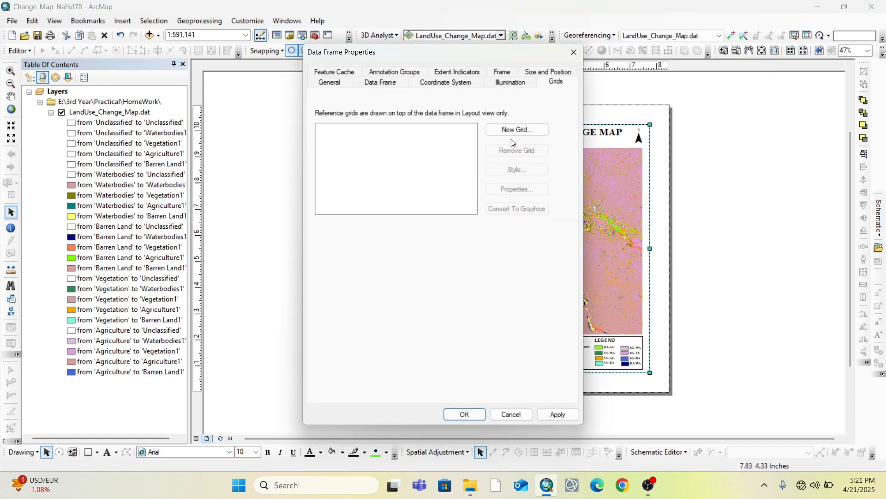
left_click(515, 134)
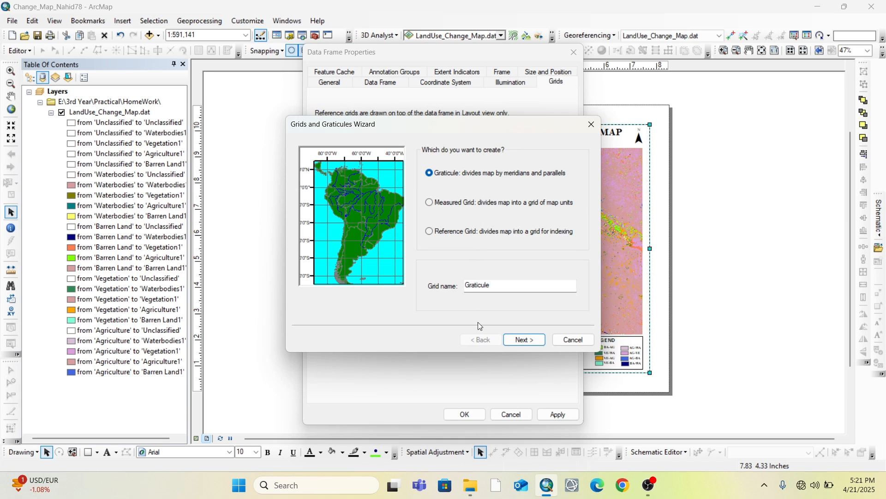
left_click(525, 340)
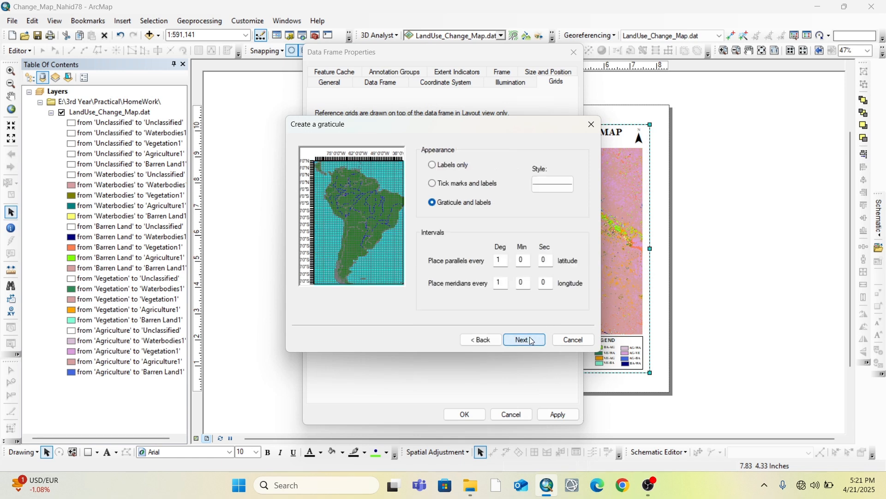
Set the graticule to labels only with parallels every 0° 30' 0", and give the meridians a minutes-based interval with 0 degrees
left_click(435, 165)
left_click(508, 259)
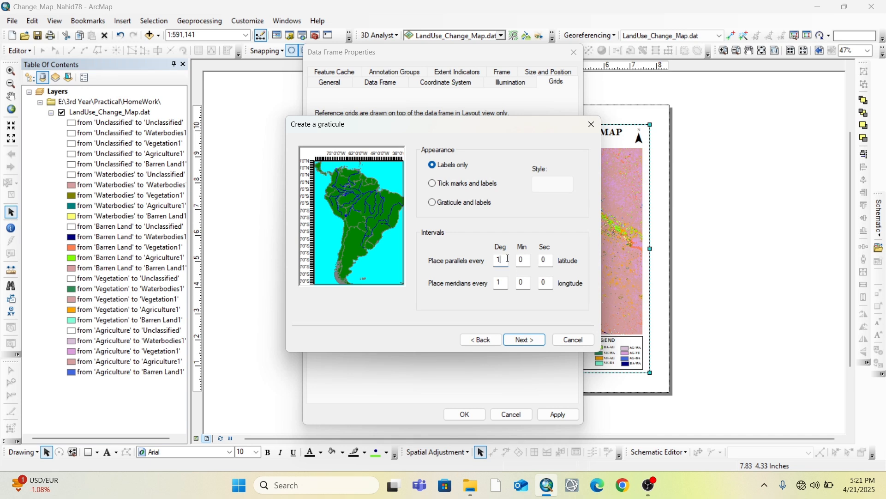
type("0")
left_click(522, 261)
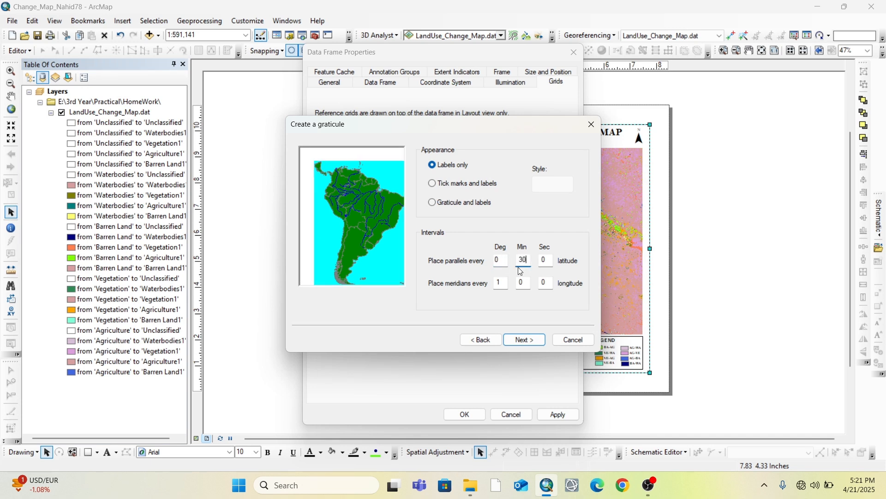
left_click(506, 284)
type("0")
left_click(517, 283)
type("3")
left_click(521, 342)
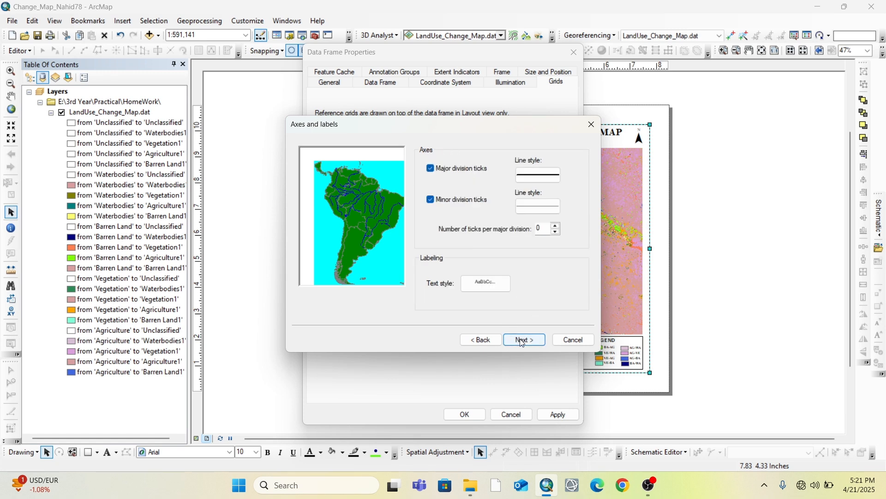
Finish the graticule with major and minor division ticks and the default label text style, and apply it to the data frame
left_click(521, 342)
left_click(519, 344)
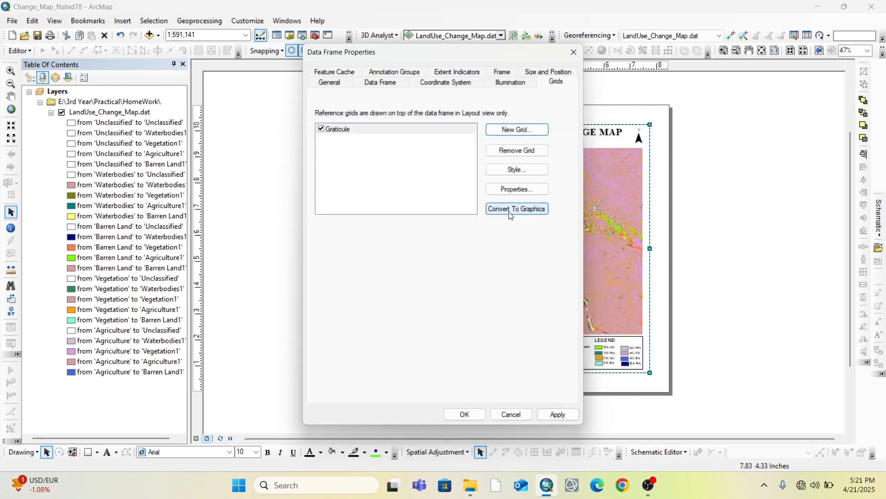
left_click_drag(493, 60, 349, 60)
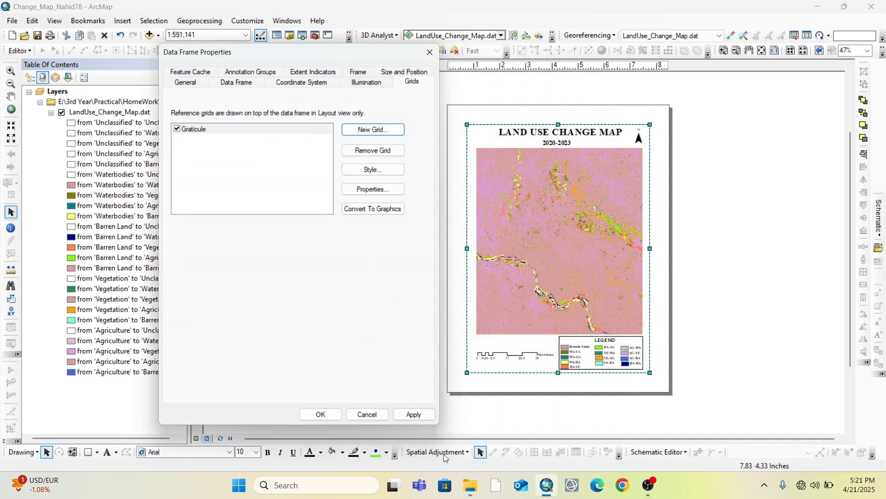
left_click(414, 415)
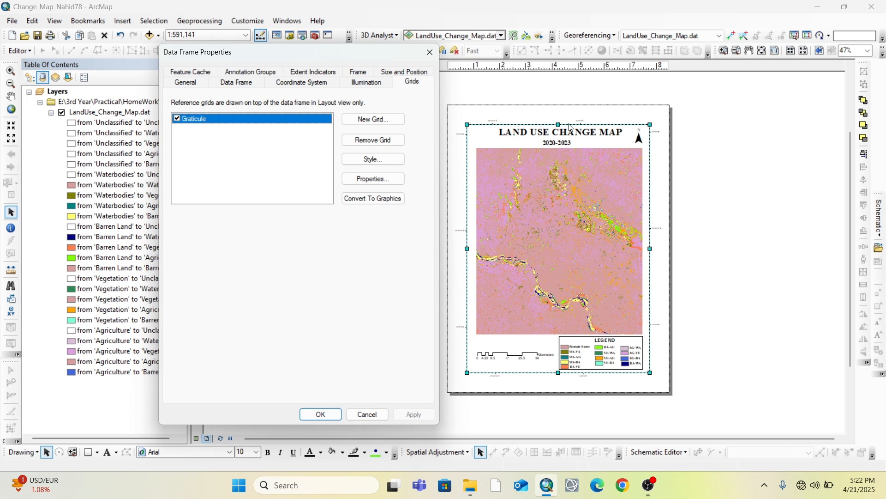
Orient the graticule's Left and Right axis labels vertically in its reference system properties
left_click(405, 180)
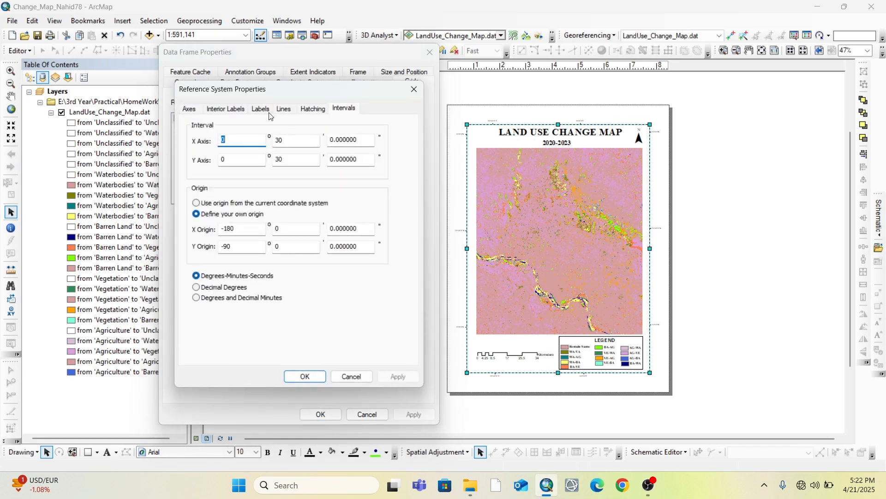
left_click(261, 109)
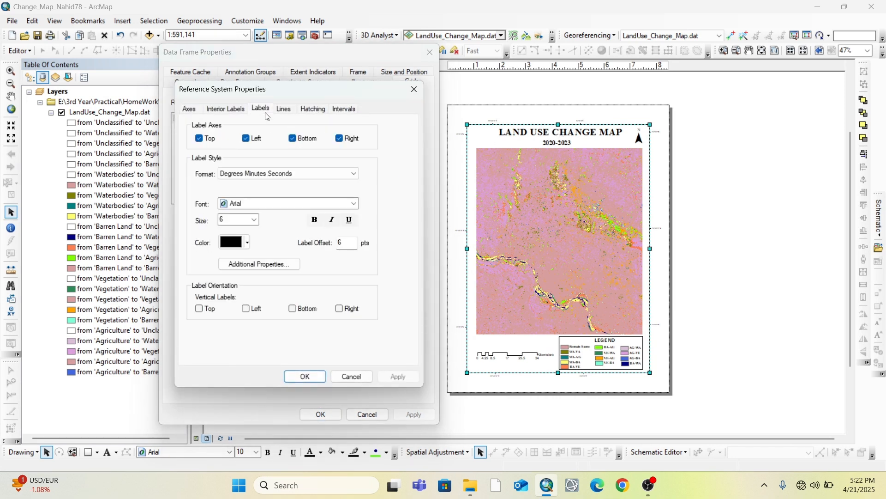
left_click(246, 309)
left_click(340, 312)
Format the graticule labels as bold Times New Roman, size 12, and apply the data frame properties
left_click(251, 226)
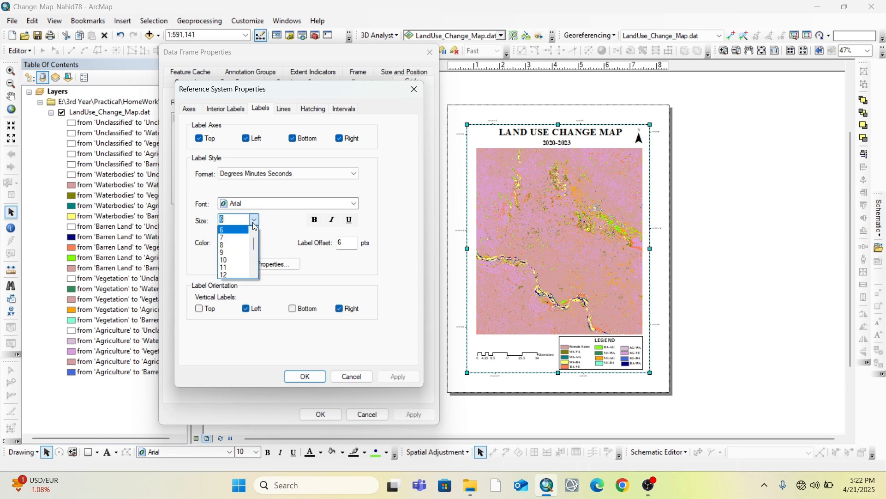
left_click(231, 275)
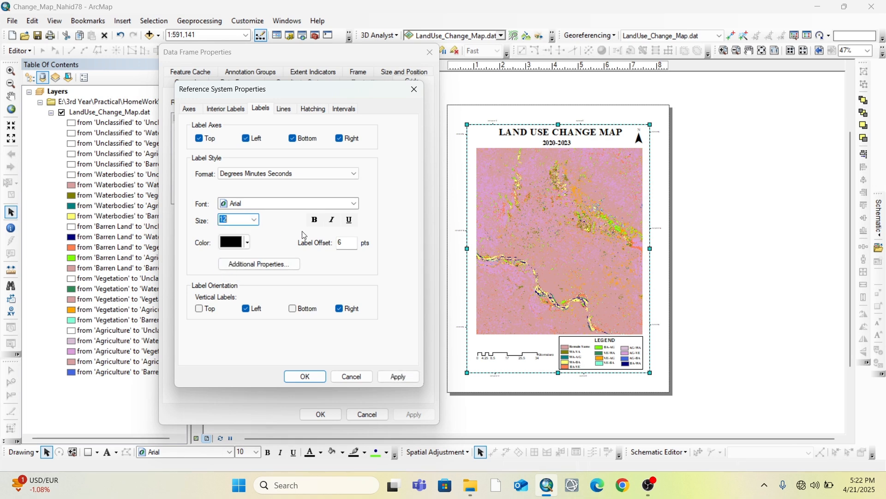
left_click(301, 202)
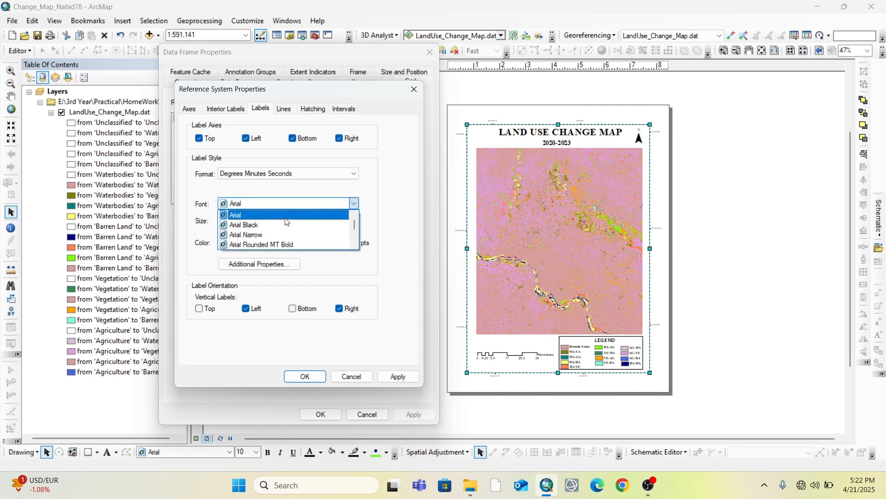
type("ti")
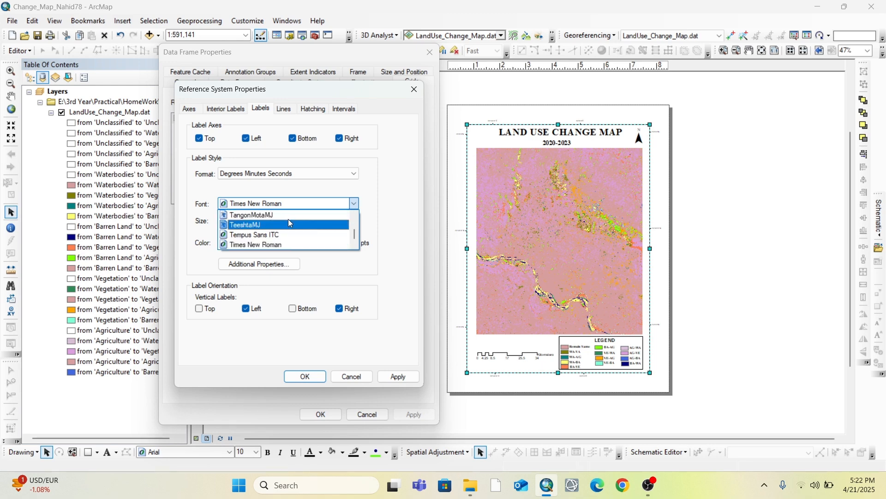
left_click(278, 204)
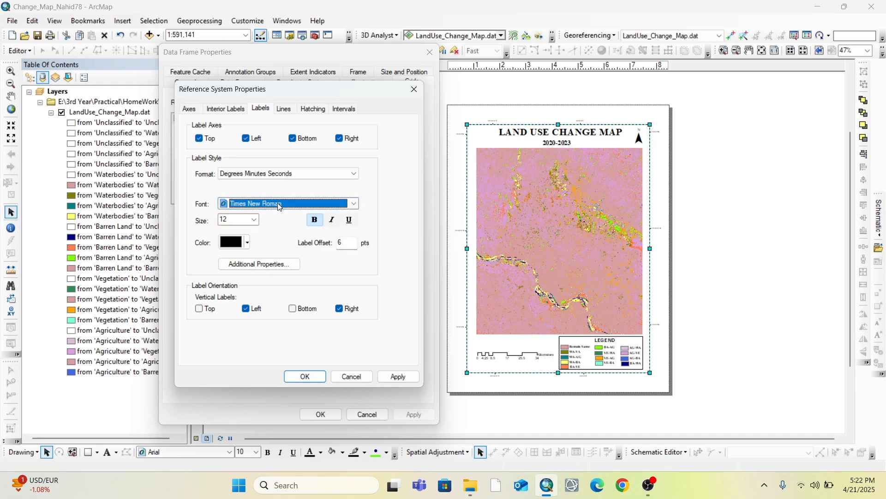
left_click(307, 378)
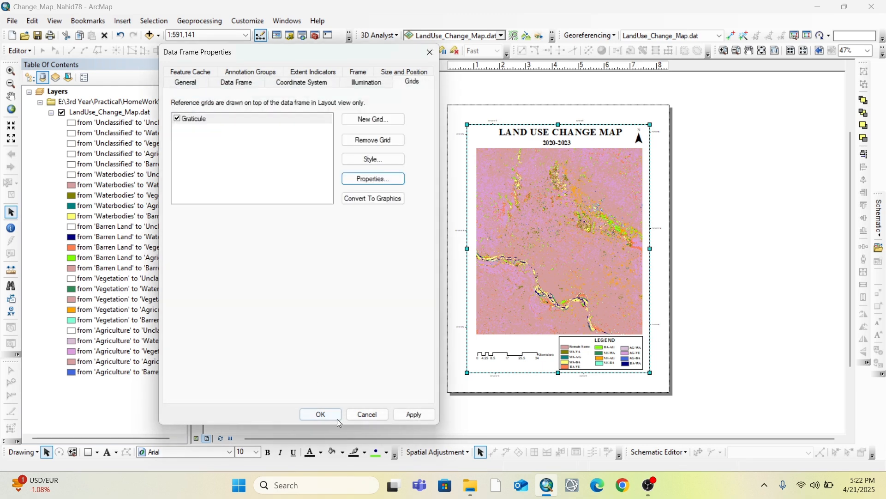
left_click(328, 418)
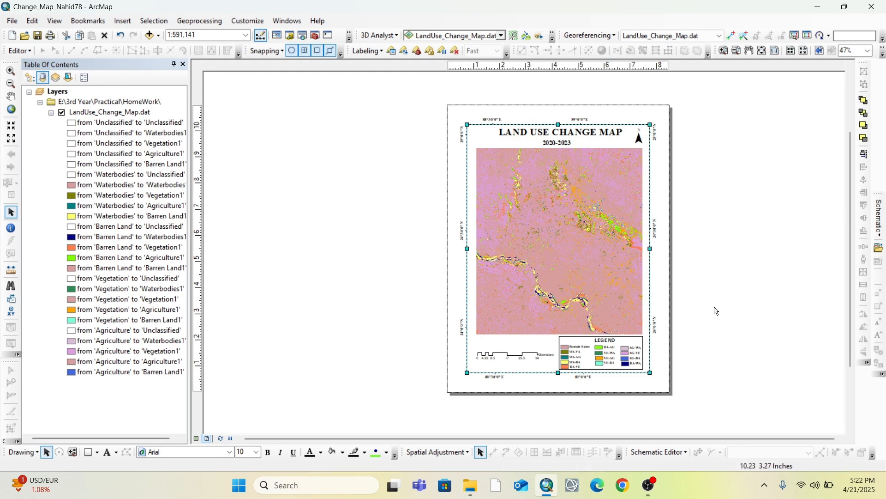
Export the finished layout to the Desktop as a PDF, appending "t" to the suggested file name
scroll(662, 307, "up", 2)
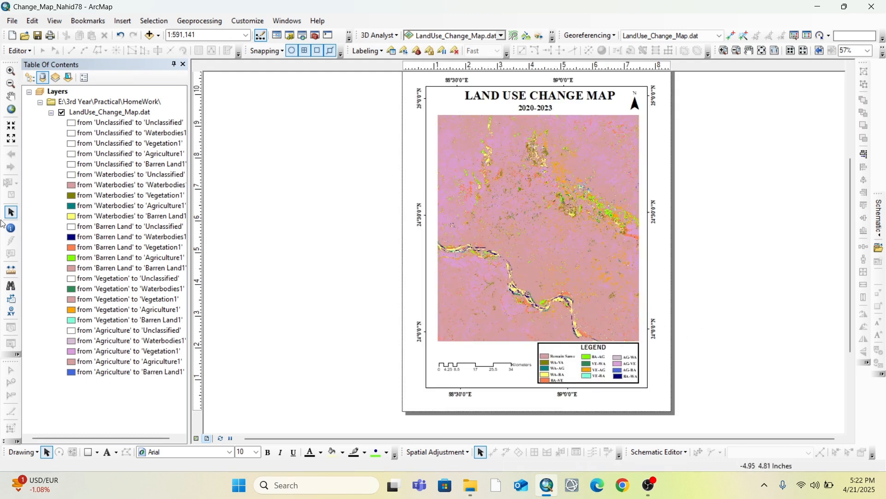
left_click(12, 21)
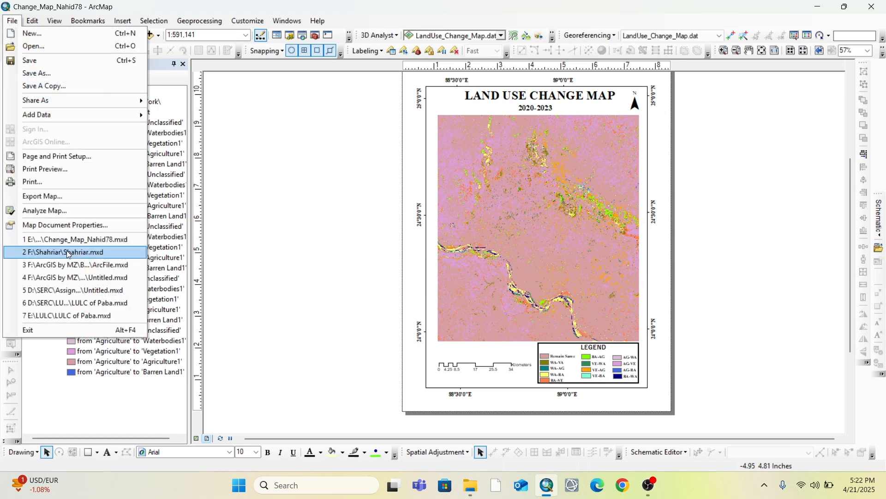
left_click(49, 197)
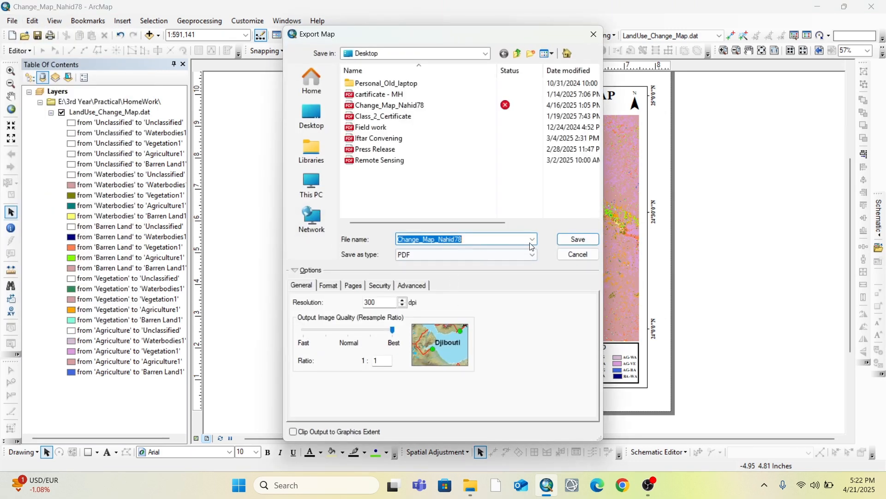
left_click(314, 133)
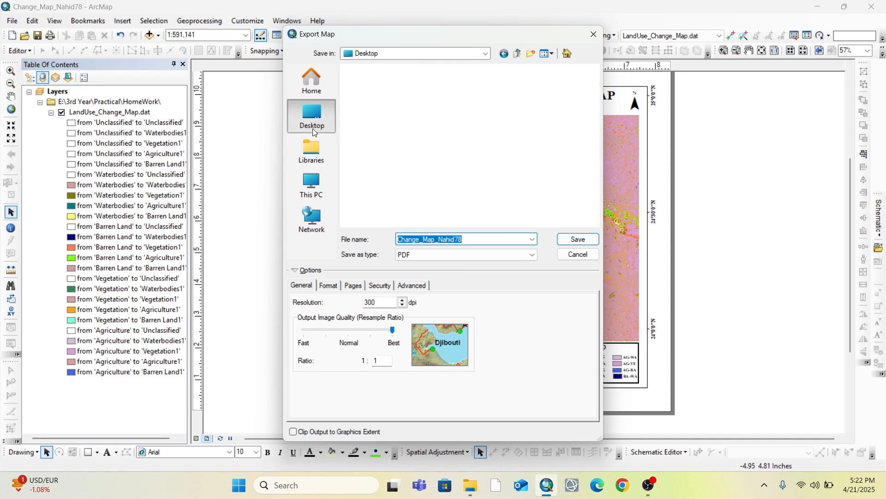
left_click(470, 238)
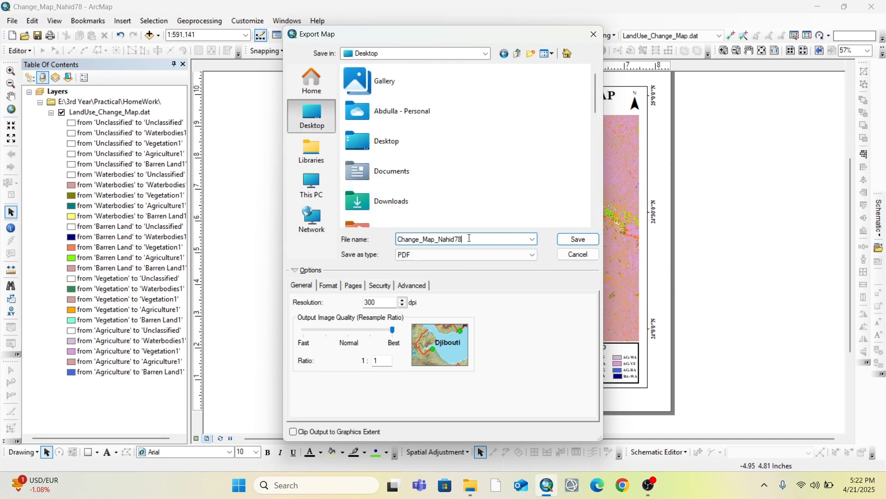
type("t")
left_click(589, 238)
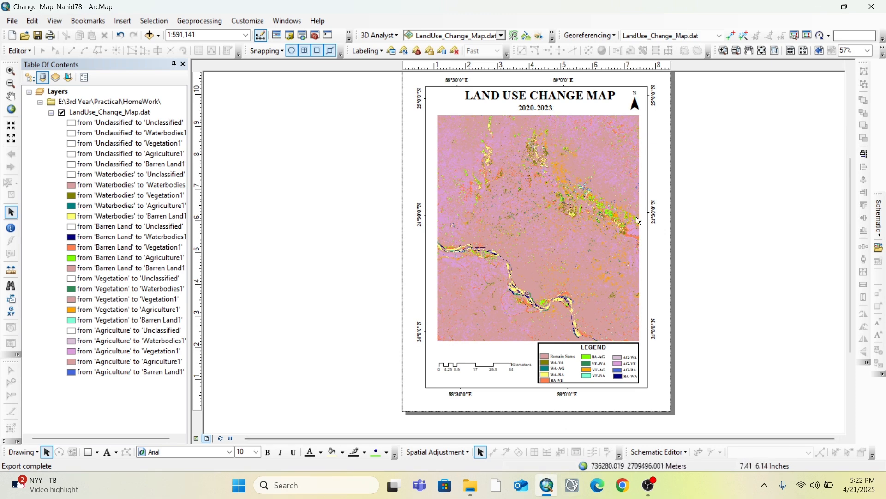
Open the newly exported PDF from the desktop in Edge and examine the whole map page
left_click(813, 8)
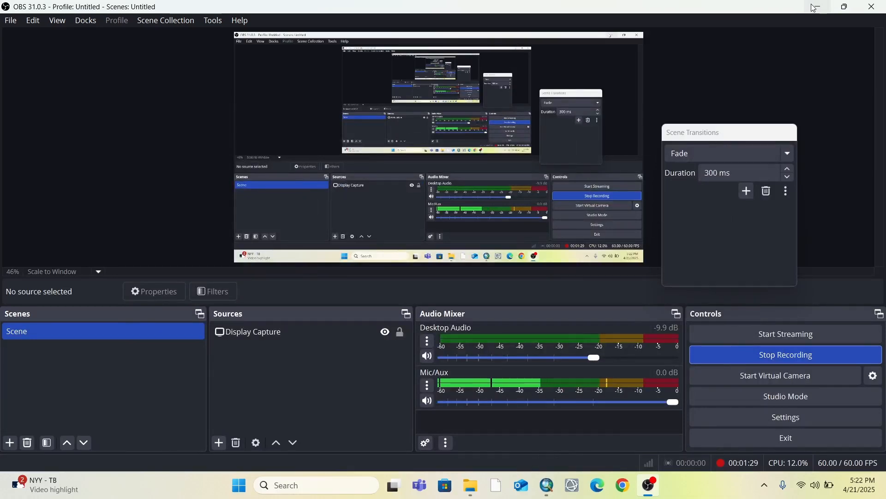
left_click(809, 8)
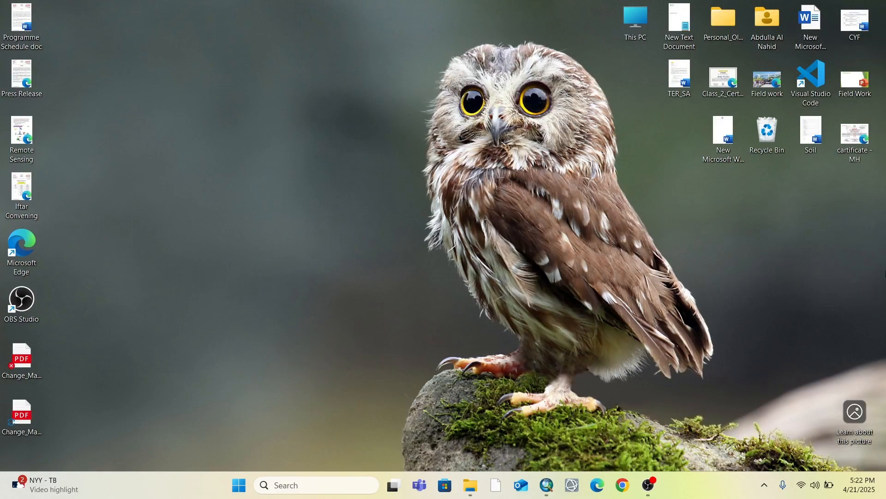
double_click(23, 426)
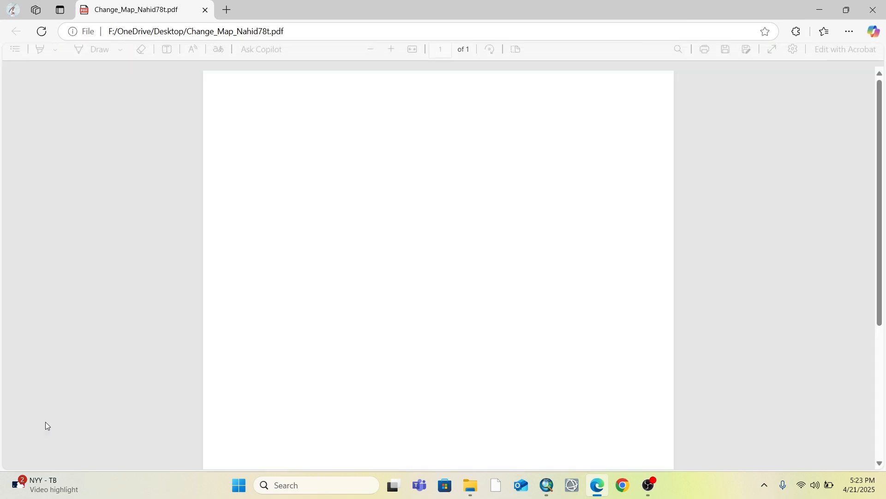
left_click(371, 55)
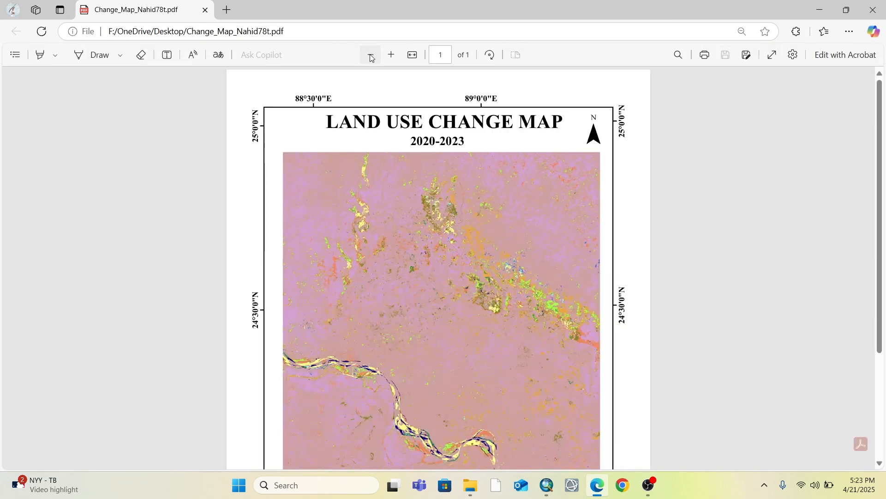
left_click(371, 55)
left_click(371, 55)
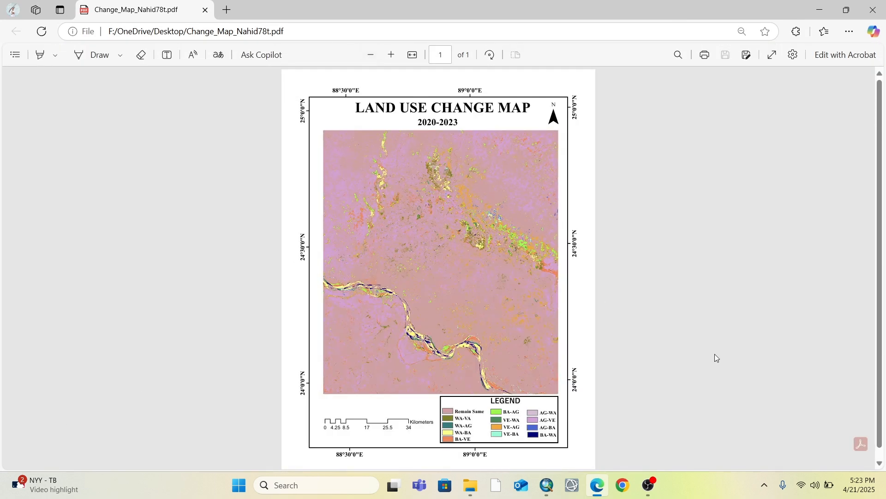